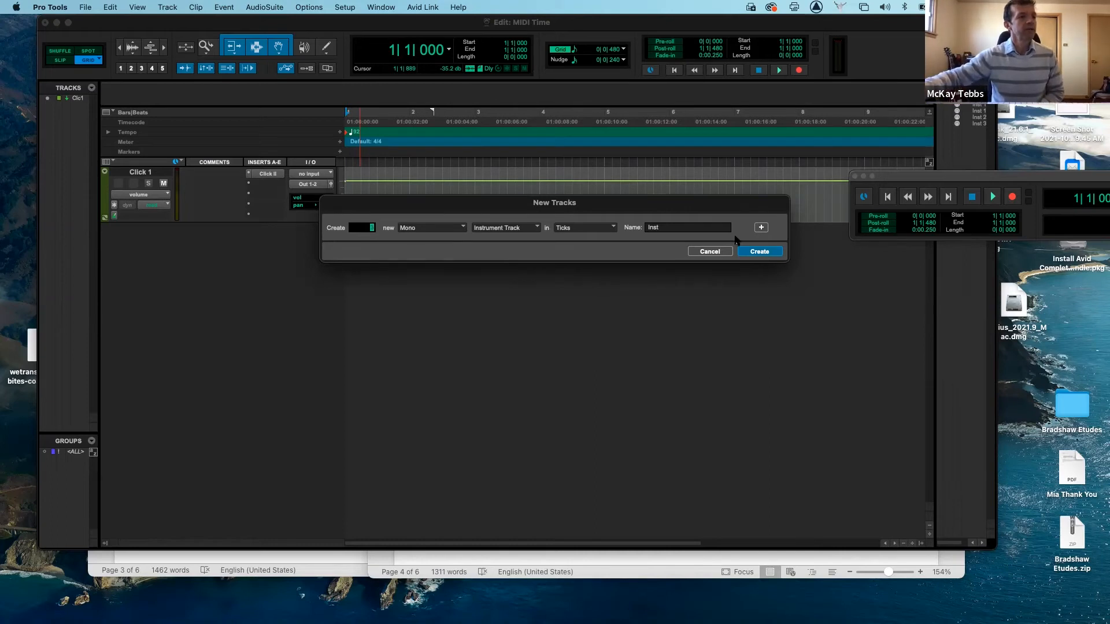
- Add a mono Master Fader to the new tracks request and create it together with three mono Instrument tracks
{"action": "left_click", "coordinate": [763, 227]}
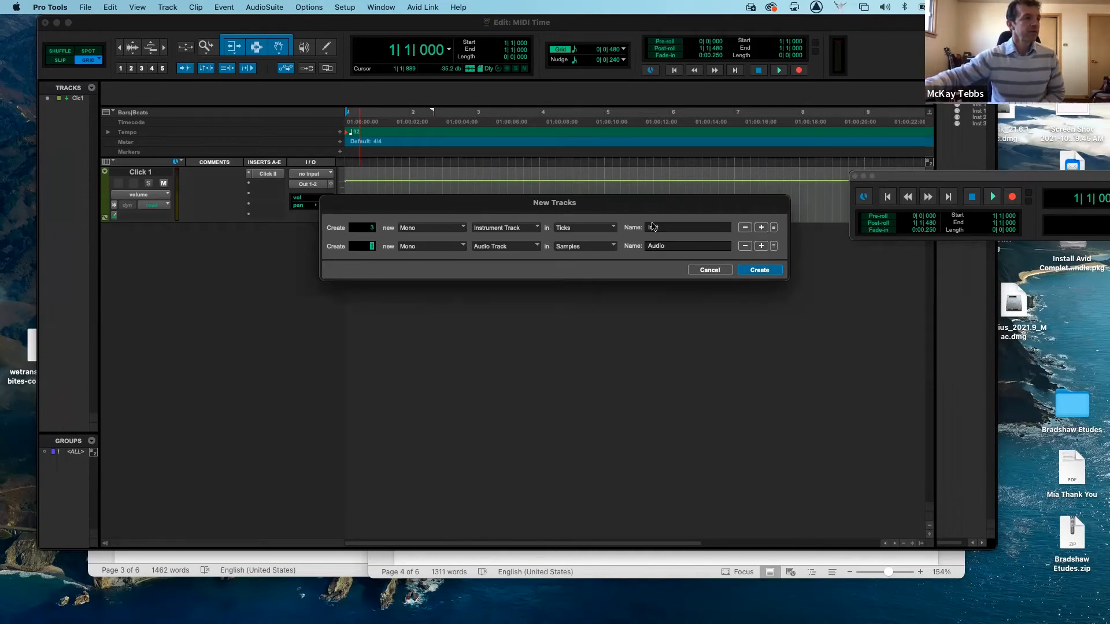
{"action": "left_click", "coordinate": [529, 247]}
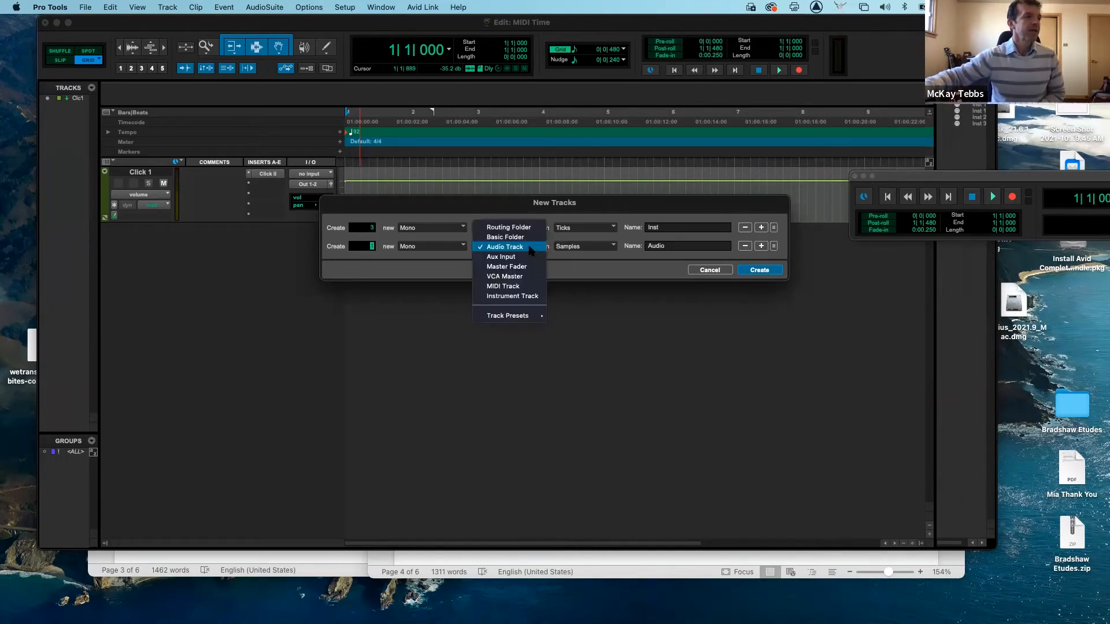
{"action": "left_click", "coordinate": [522, 267]}
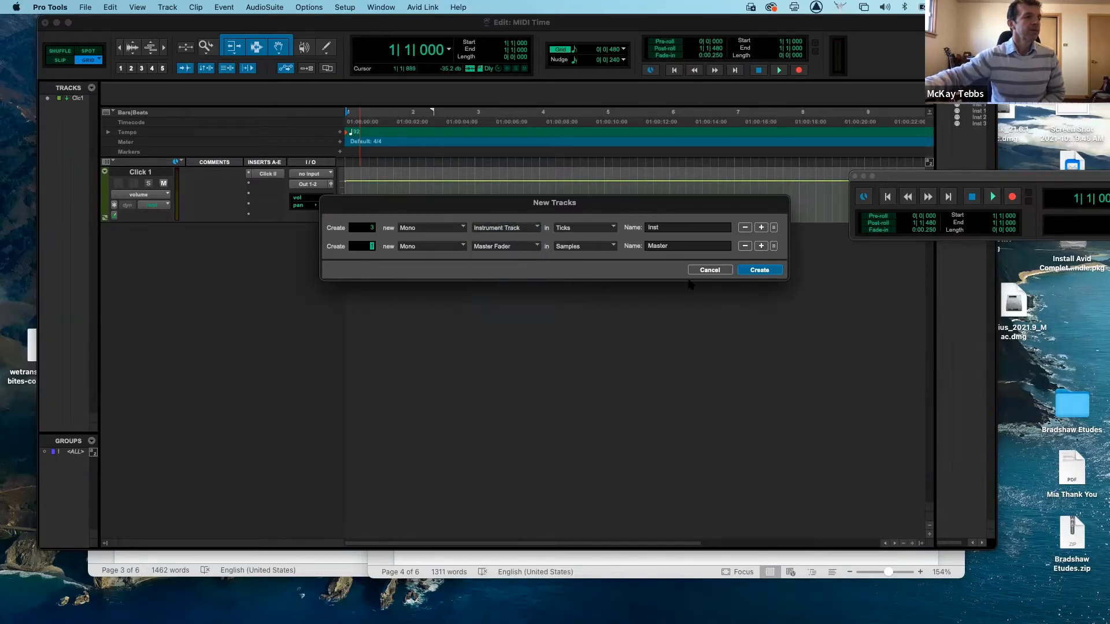
{"action": "left_click", "coordinate": [759, 270]}
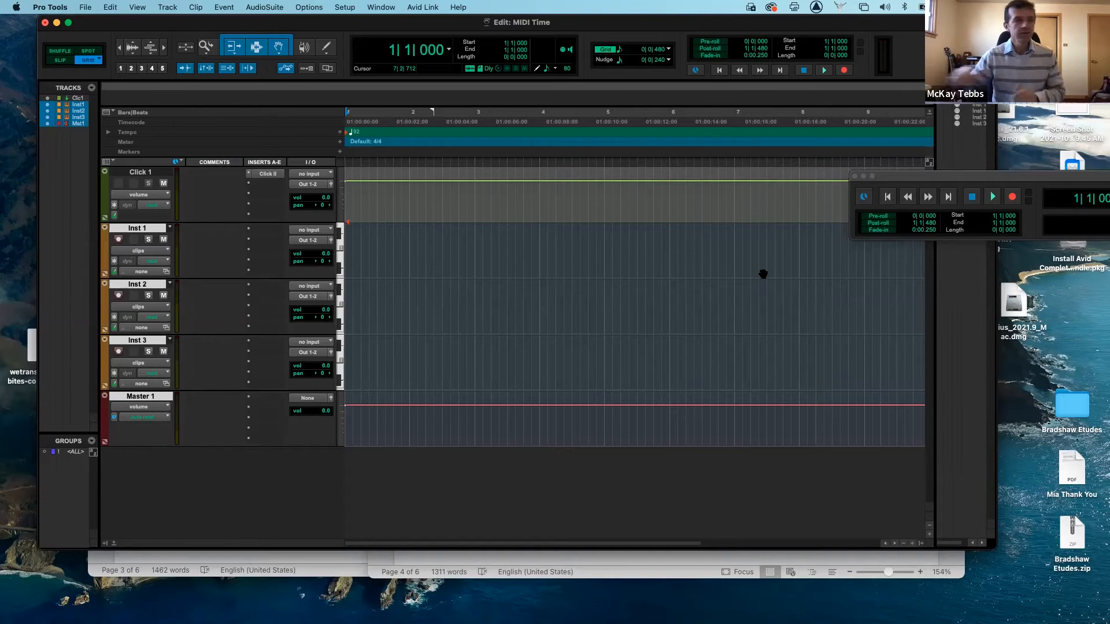
- Rename the three instrument tracks Inst 1, Inst 2 and Inst 3 as Bass, Organ and Drums
{"action": "double_click", "coordinate": [145, 229]}
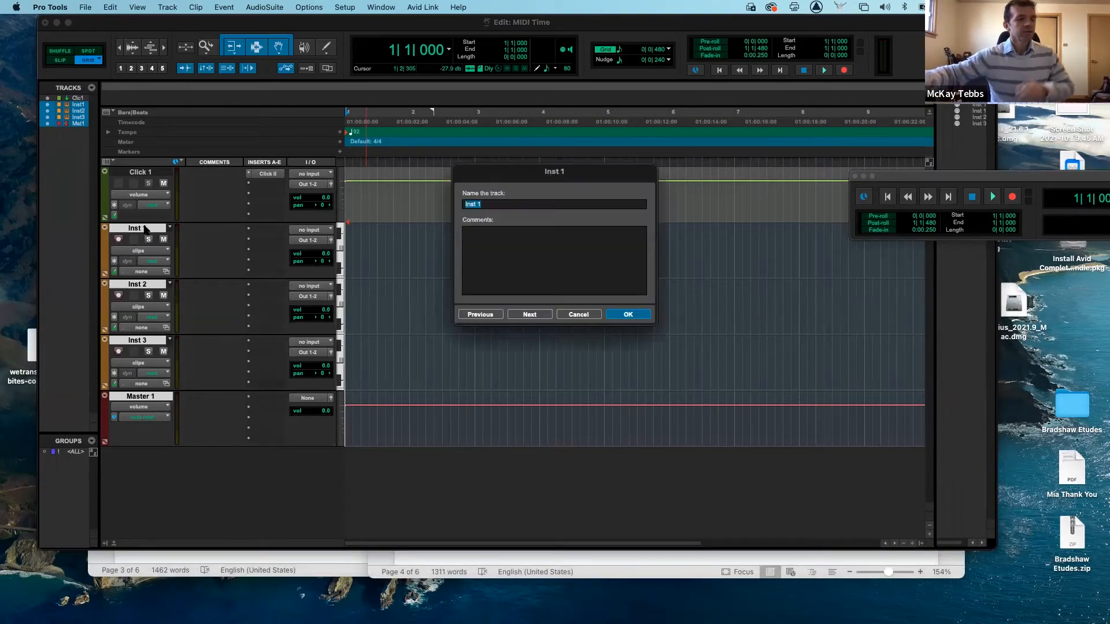
{"action": "type", "text": "Bass"}
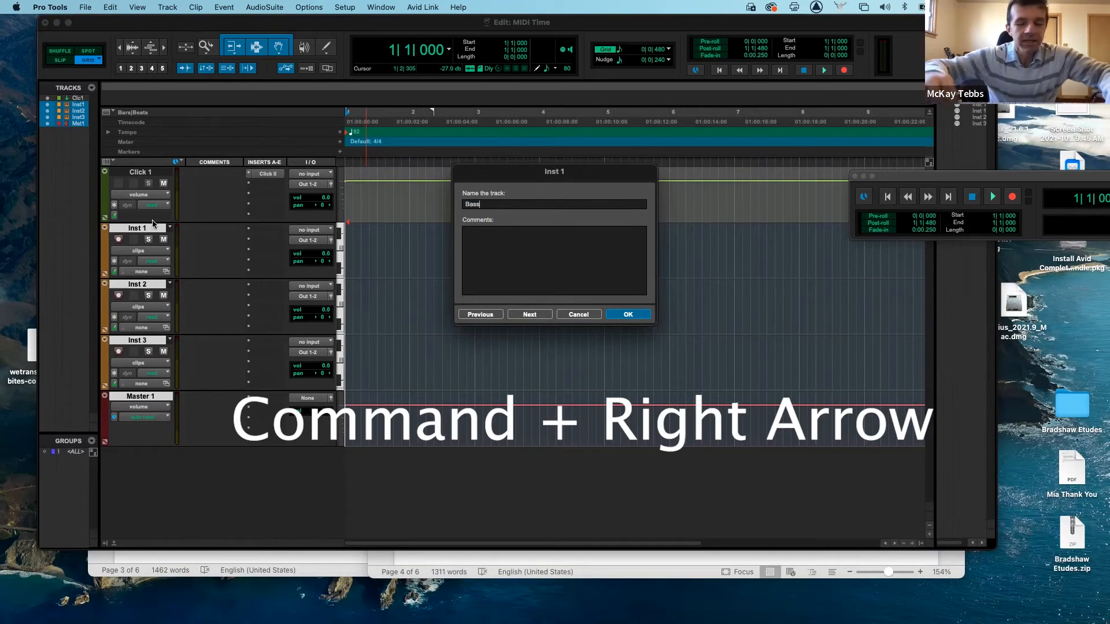
{"action": "key", "text": "super+Right"}
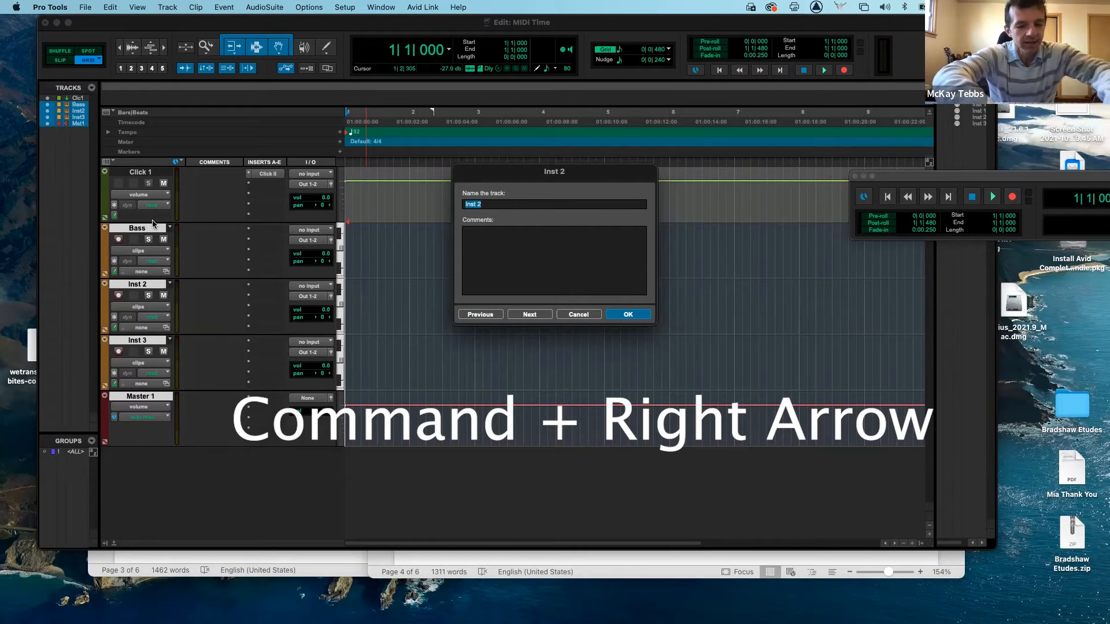
{"action": "type", "text": "Organ"}
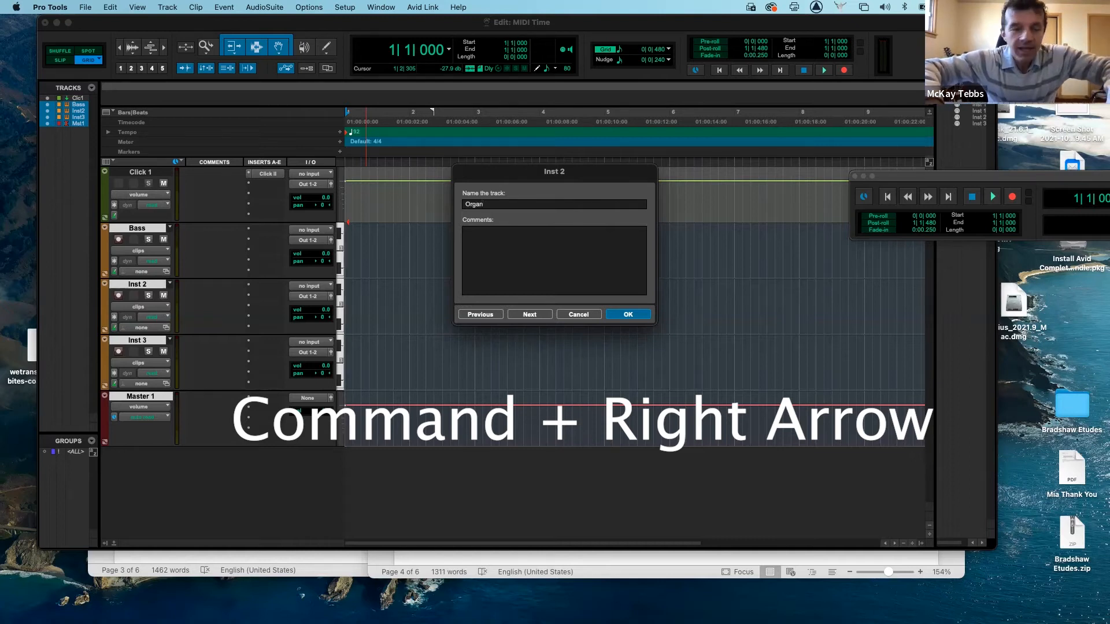
{"action": "key", "text": "super+Right"}
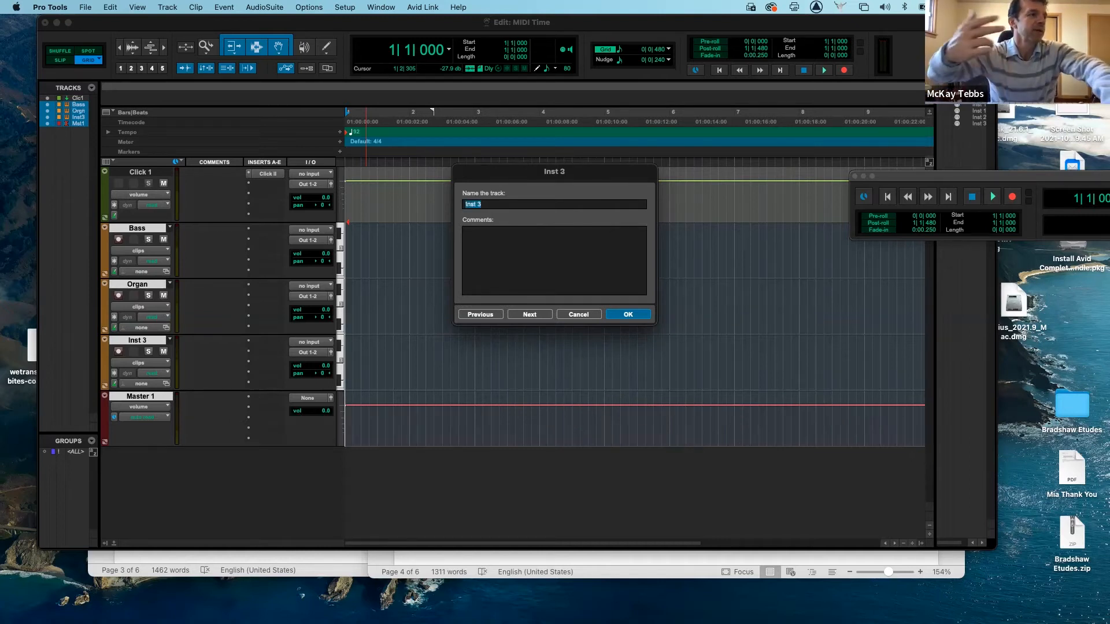
{"action": "type", "text": "D"}
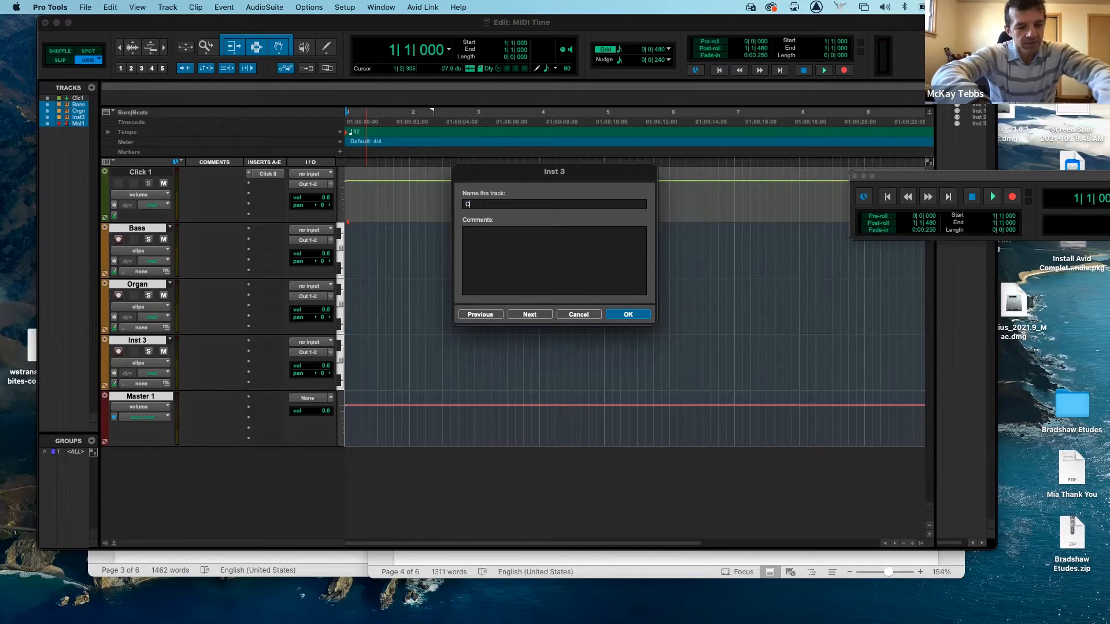
{"action": "type", "text": "rums"}
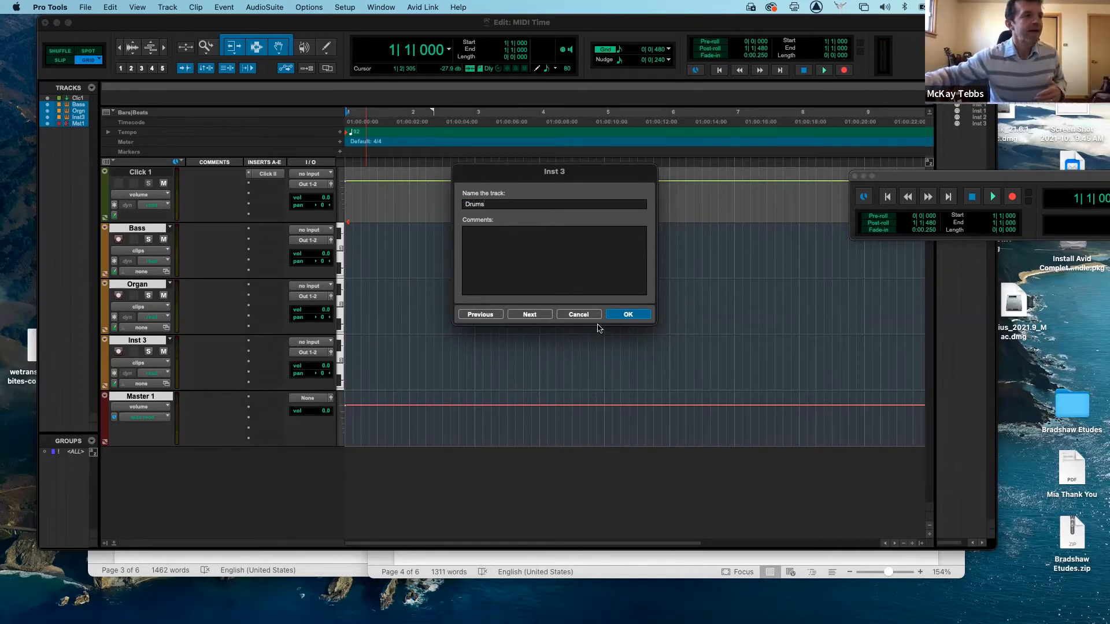
{"action": "left_click", "coordinate": [621, 316]}
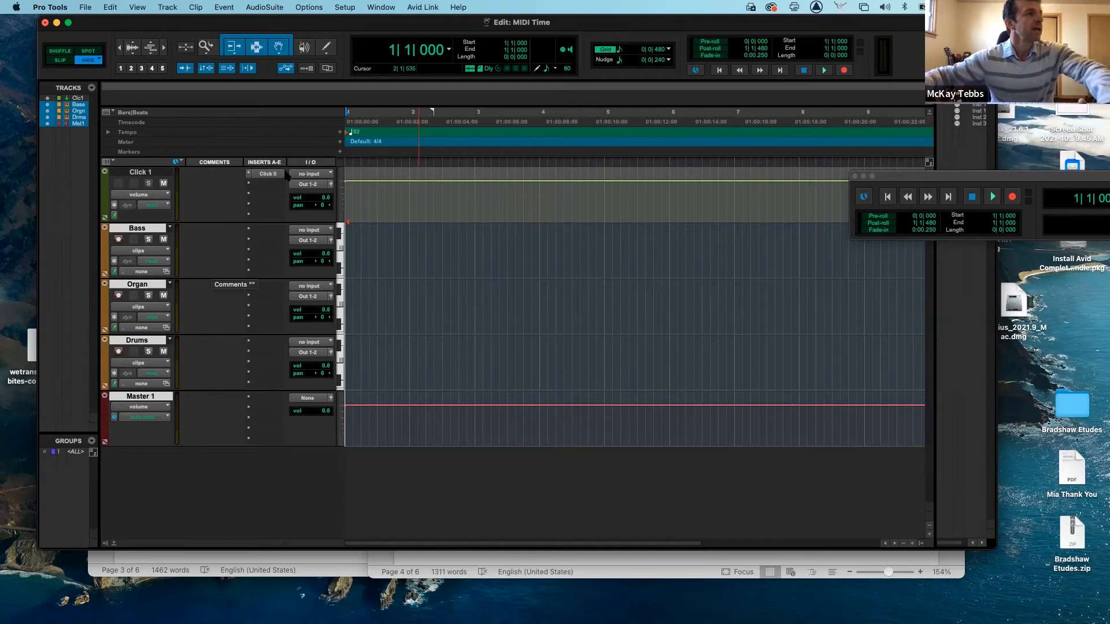
{"action": "left_click", "coordinate": [265, 232]}
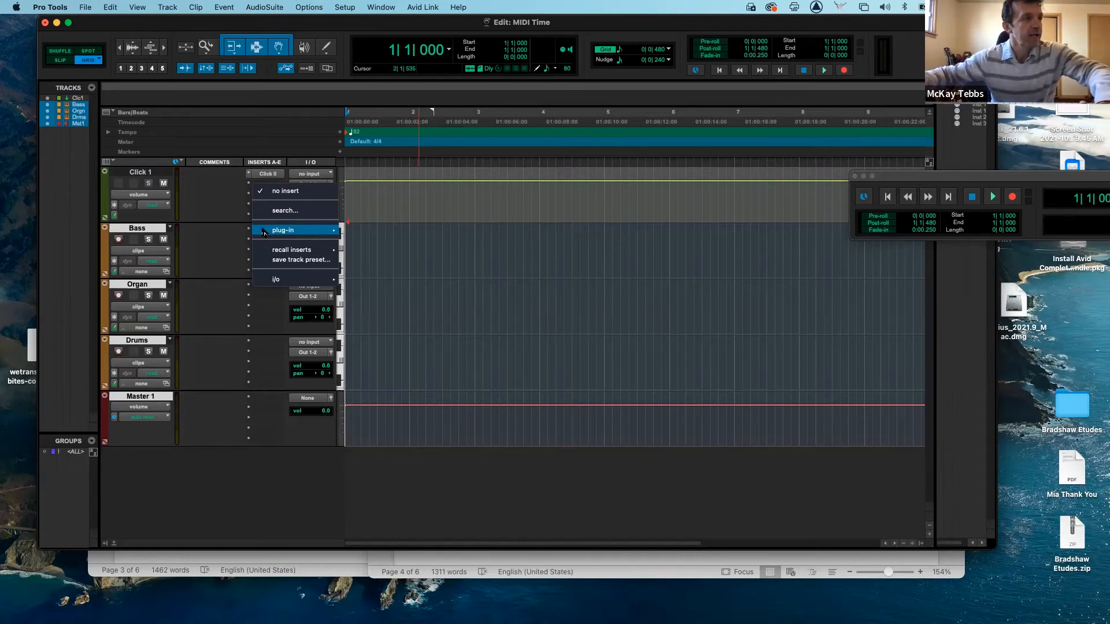
{"action": "key", "text": "Escape"}
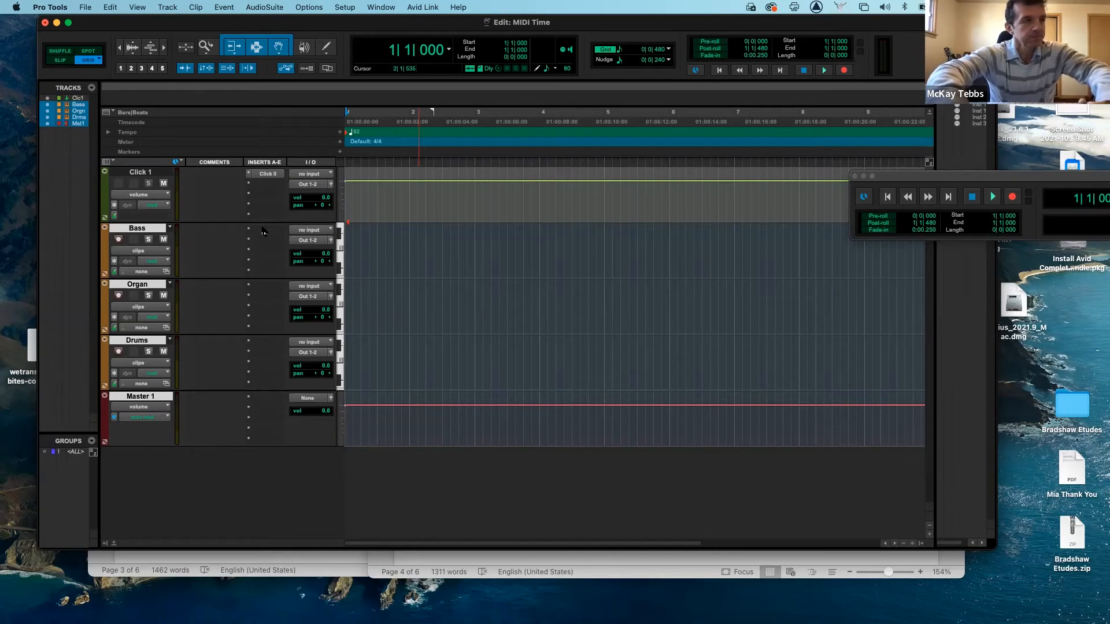
{"action": "key", "text": "super+equal"}
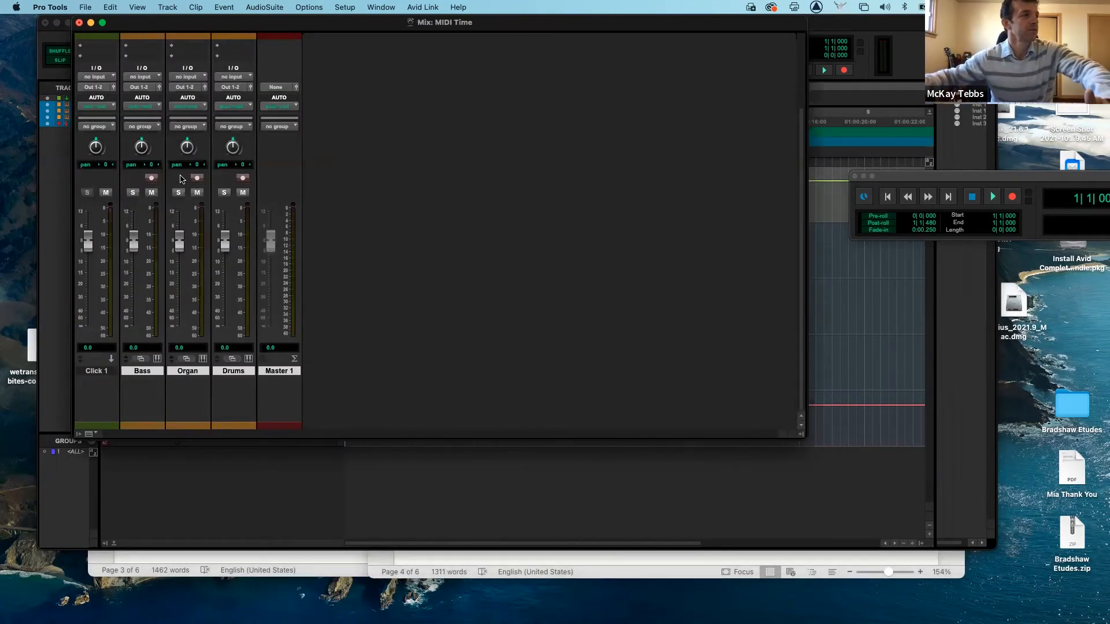
{"action": "scroll", "coordinate": [181, 178], "scroll_direction": "up", "scroll_amount": 3}
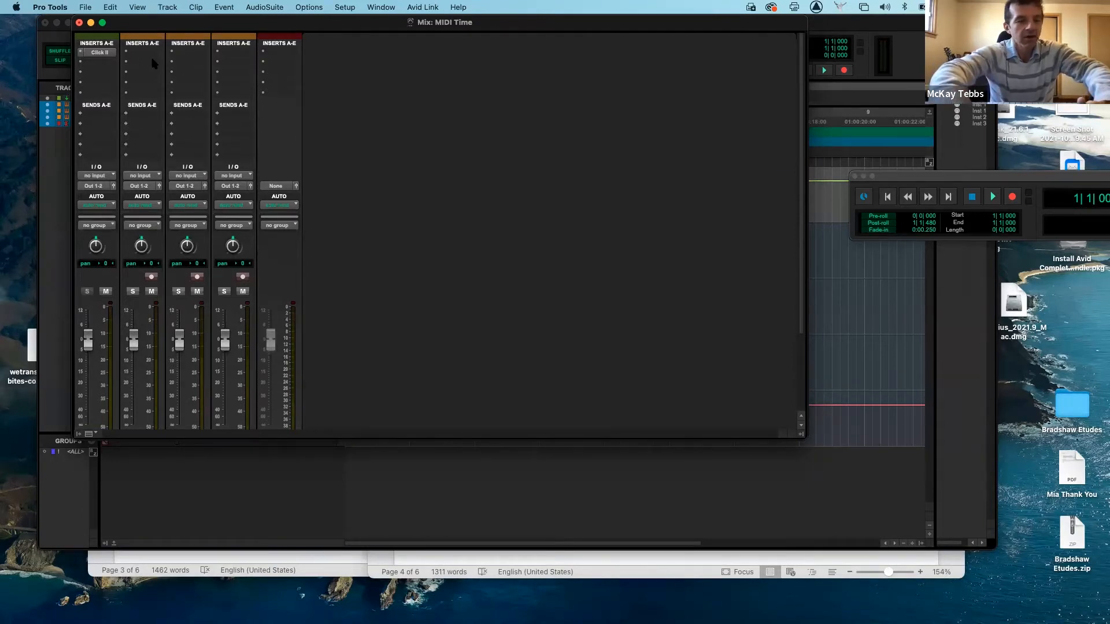
{"action": "key", "text": "super+equal"}
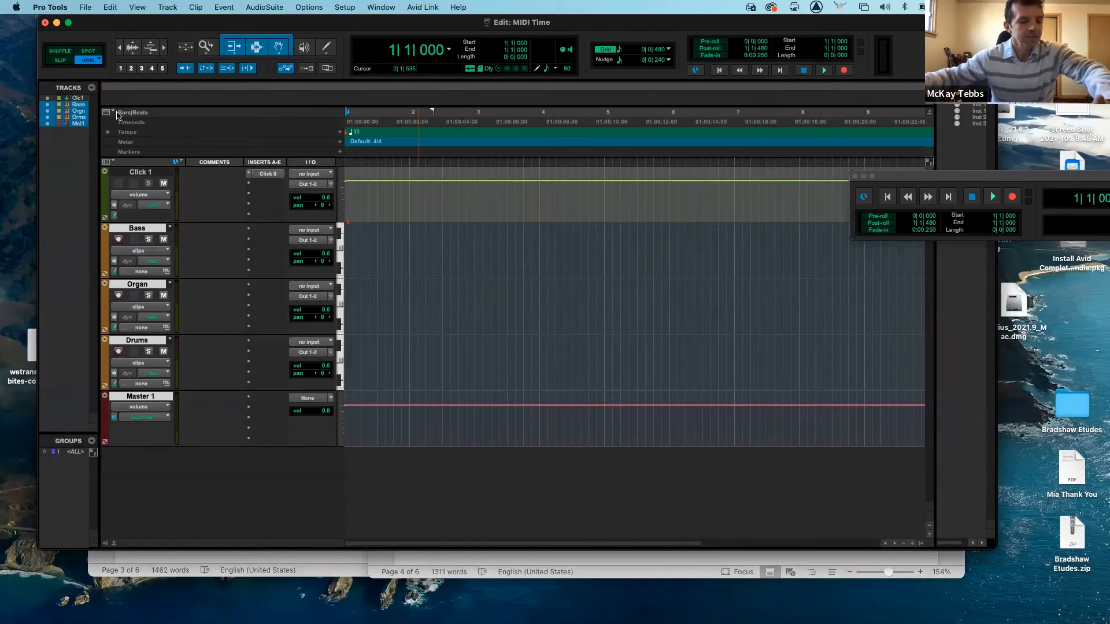
- Insert the Xpand!2 (mono) instrument plug-in on the Bass track and move its window clear of the track area
{"action": "left_click", "coordinate": [265, 233]}
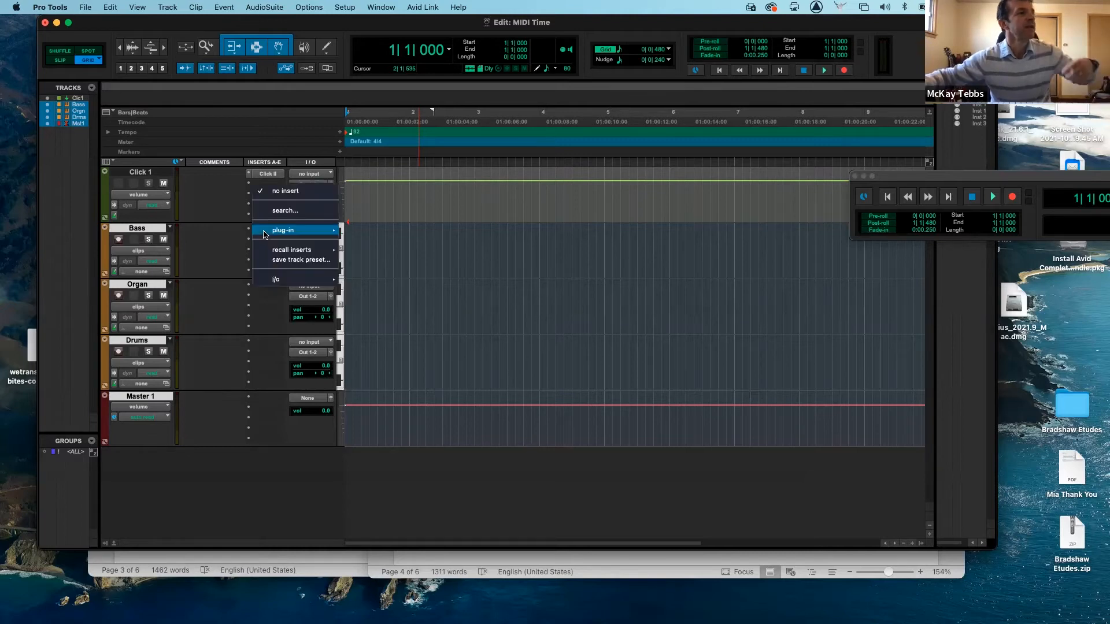
{"action": "mouse_move", "coordinate": [337, 236]}
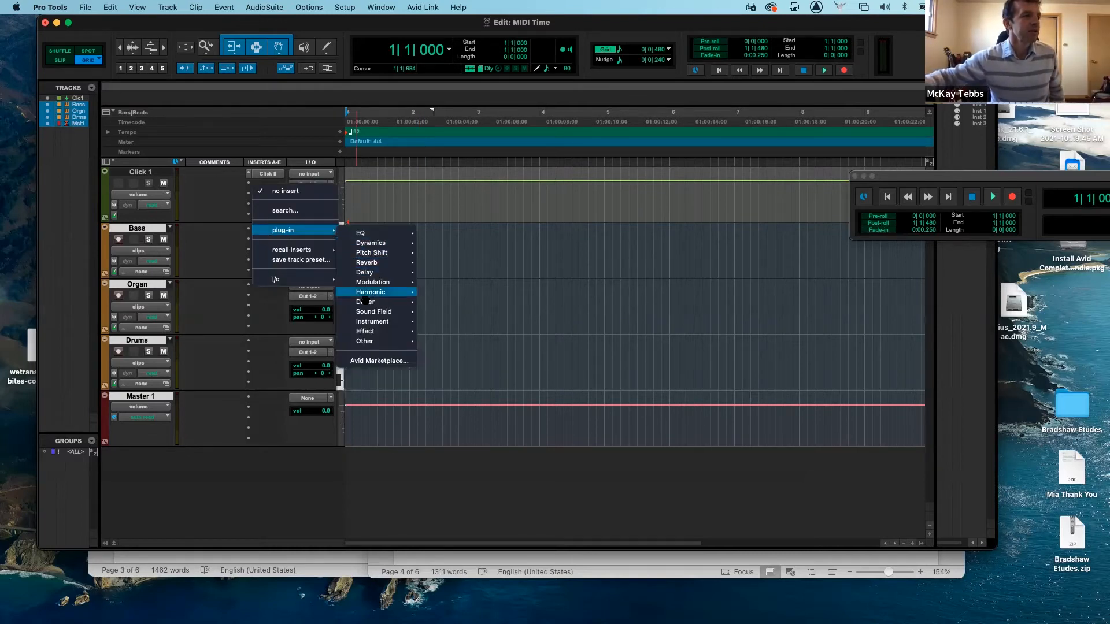
{"action": "mouse_move", "coordinate": [370, 322]}
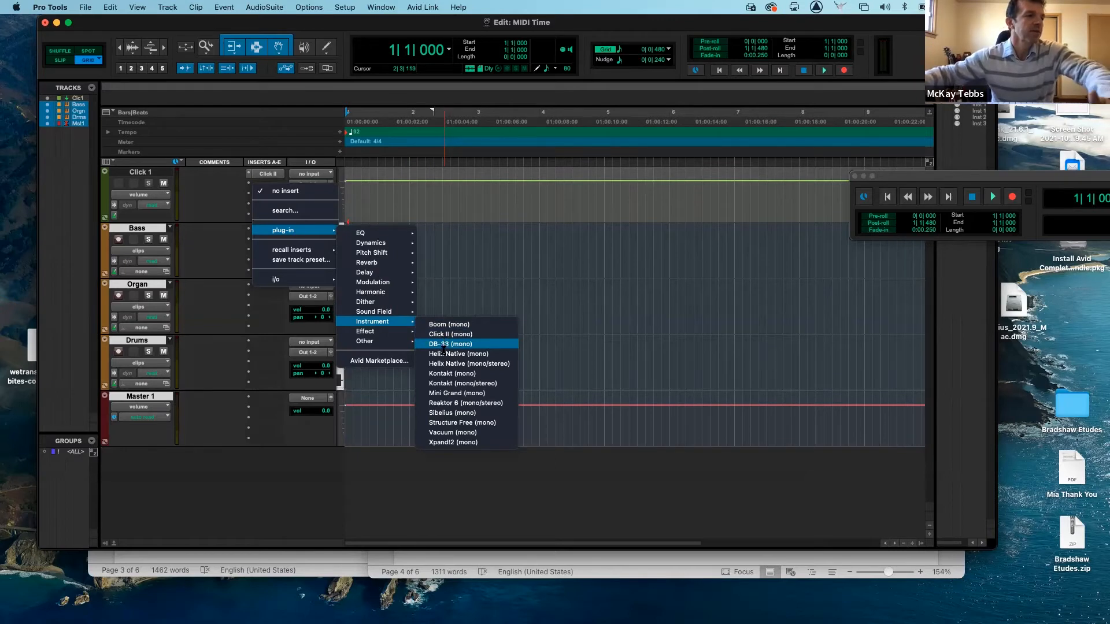
{"action": "left_click", "coordinate": [463, 442]}
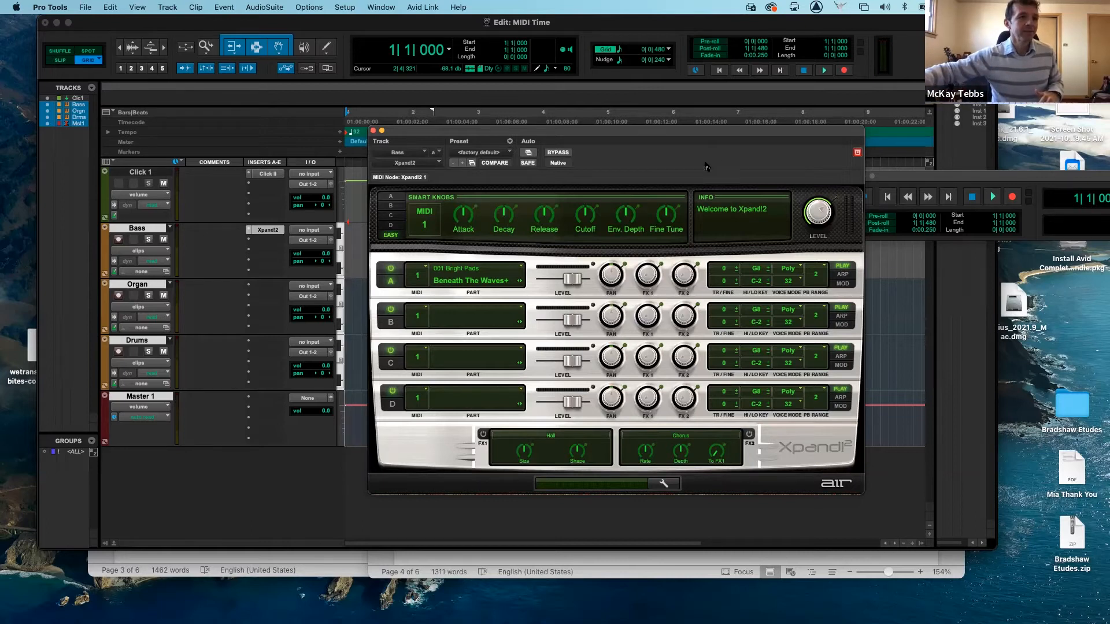
{"action": "left_click_drag", "start_coordinate": [693, 131], "coordinate": [586, 46]}
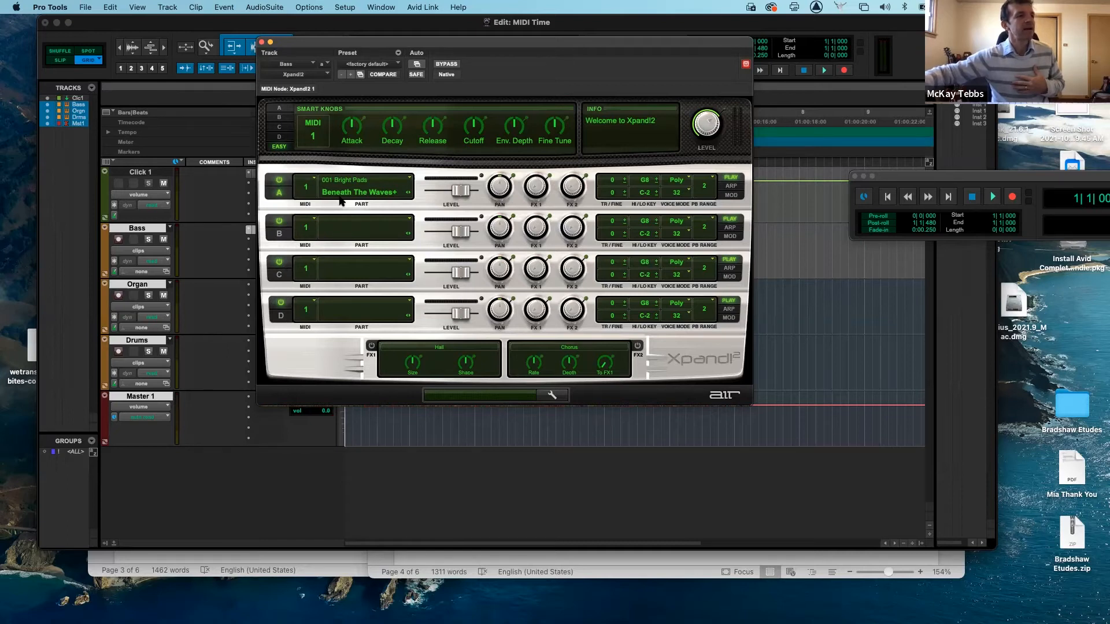
{"action": "left_click", "coordinate": [279, 182]}
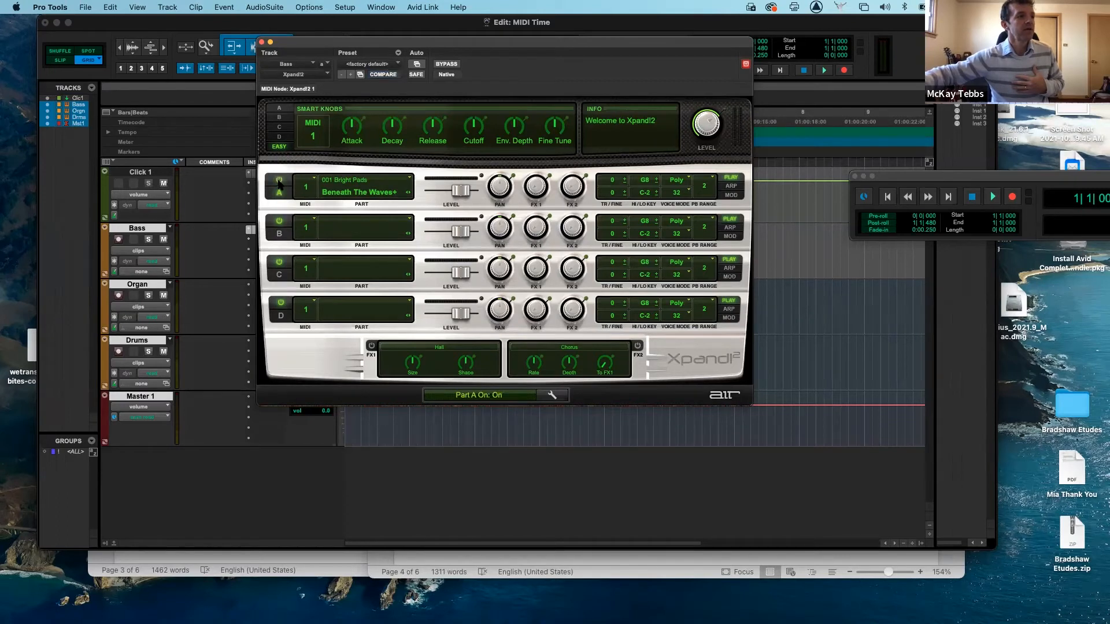
{"action": "left_click", "coordinate": [279, 222]}
{"action": "left_click", "coordinate": [279, 222]}
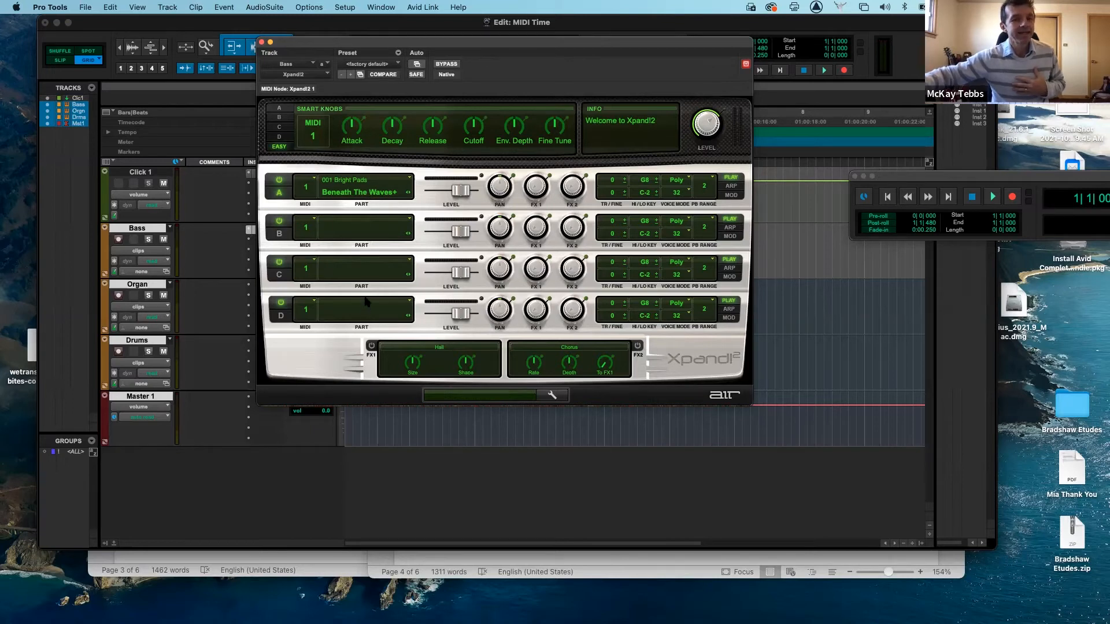
- Load Hard Finger Bass from 023 Basses into Xpand!2 part A and record-enable the Bass track
{"action": "left_click", "coordinate": [386, 189]}
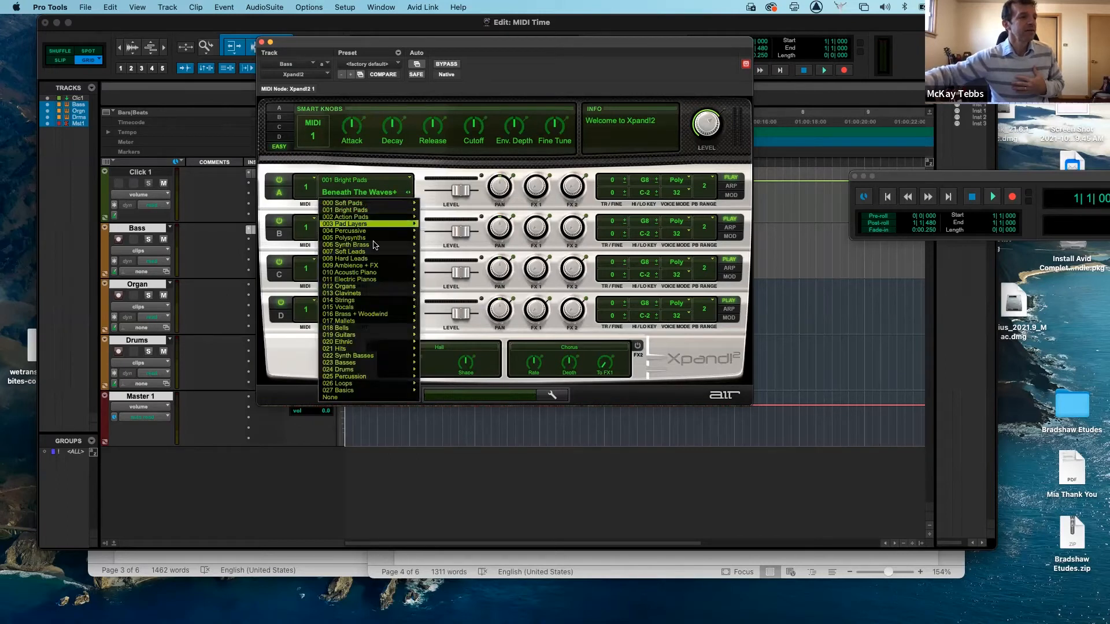
{"action": "mouse_move", "coordinate": [358, 300]}
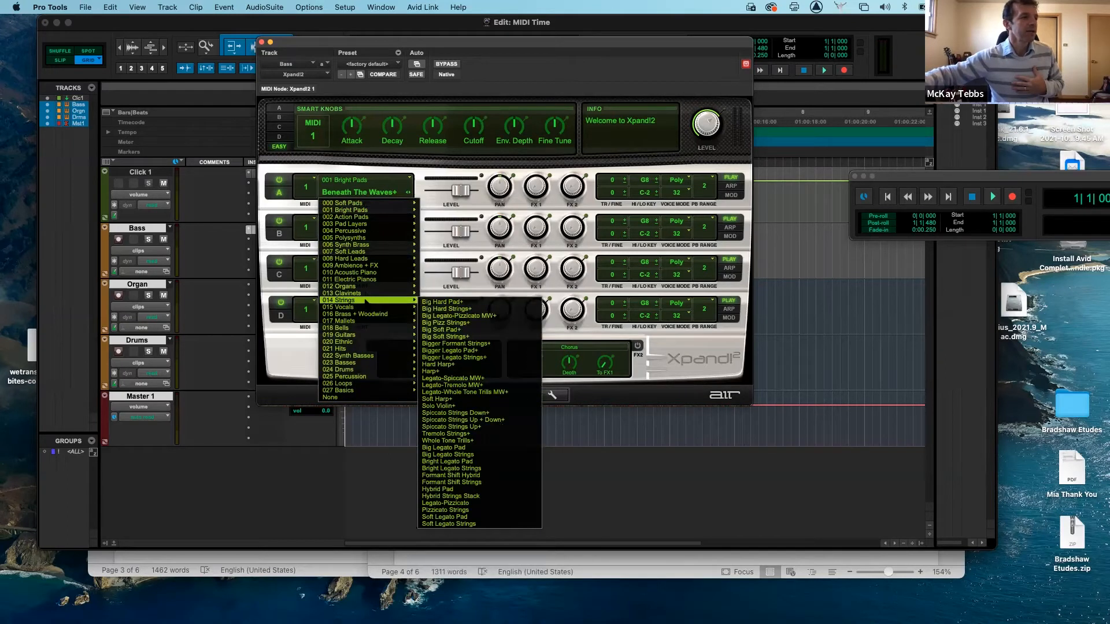
{"action": "mouse_move", "coordinate": [365, 357]}
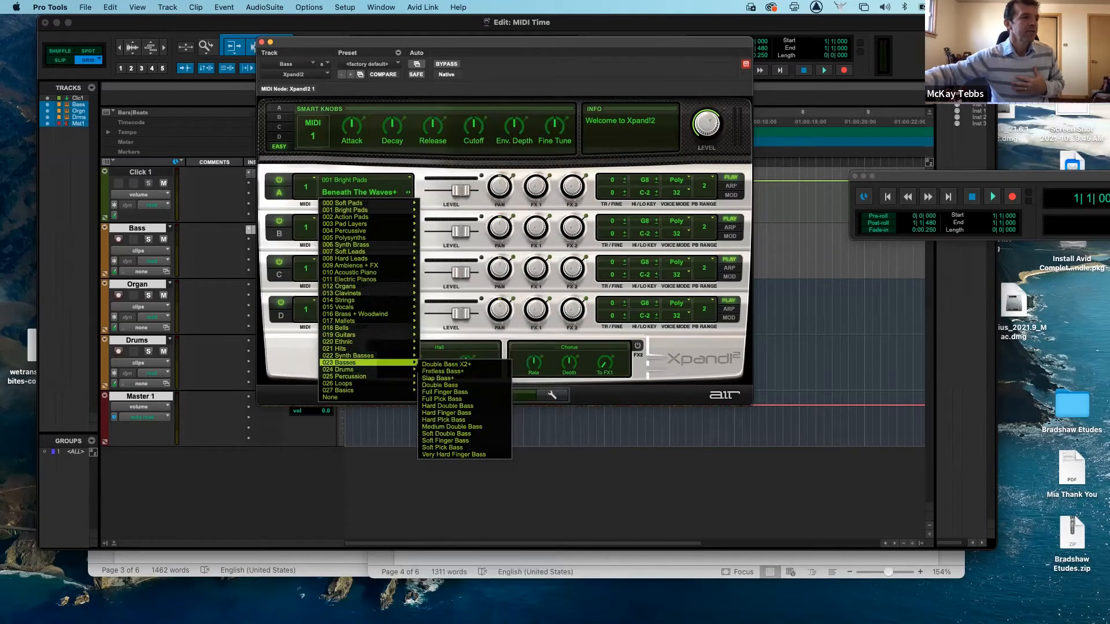
{"action": "left_click", "coordinate": [471, 412]}
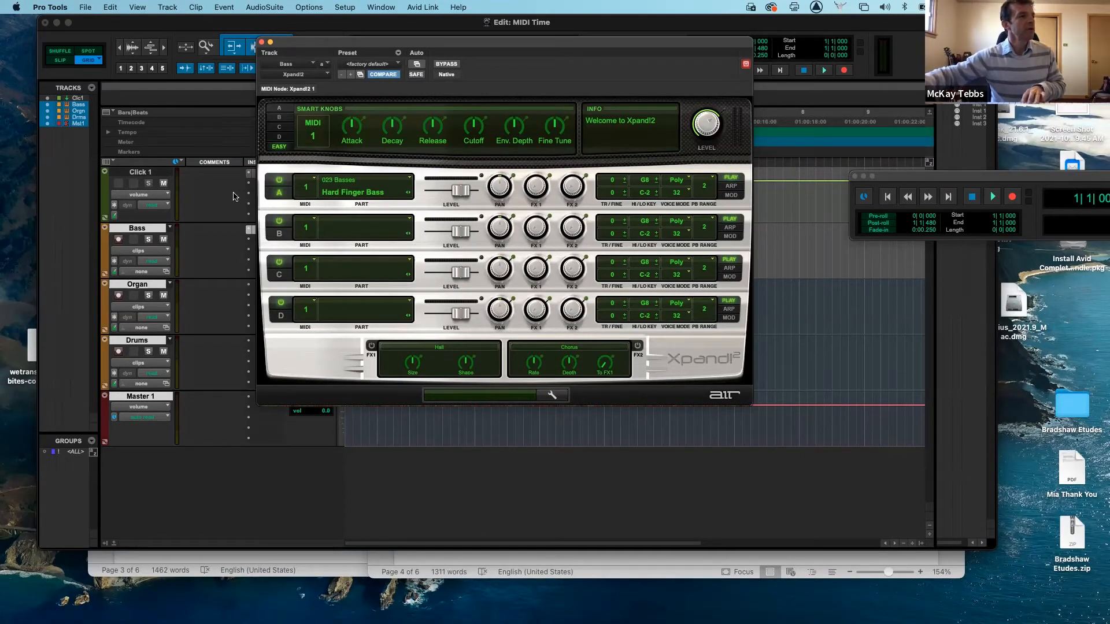
{"action": "left_click", "coordinate": [119, 240]}
{"action": "left_click", "coordinate": [119, 239]}
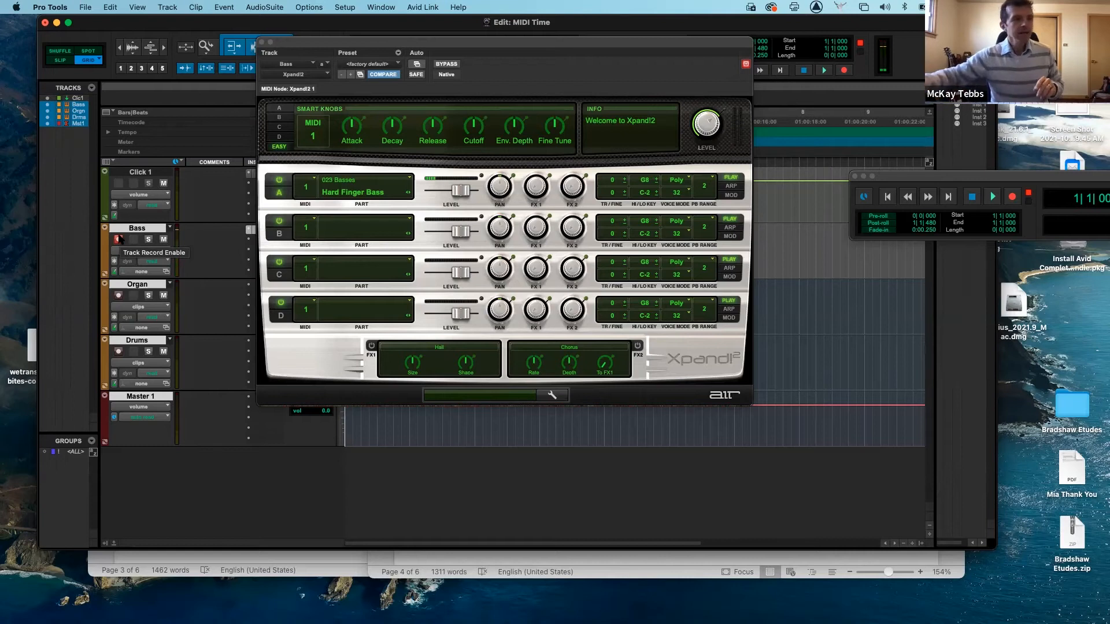
- Load Full Finger Bass from 023 Basses into Xpand!2 part B
{"action": "left_click", "coordinate": [409, 234]}
{"action": "left_click", "coordinate": [378, 235]}
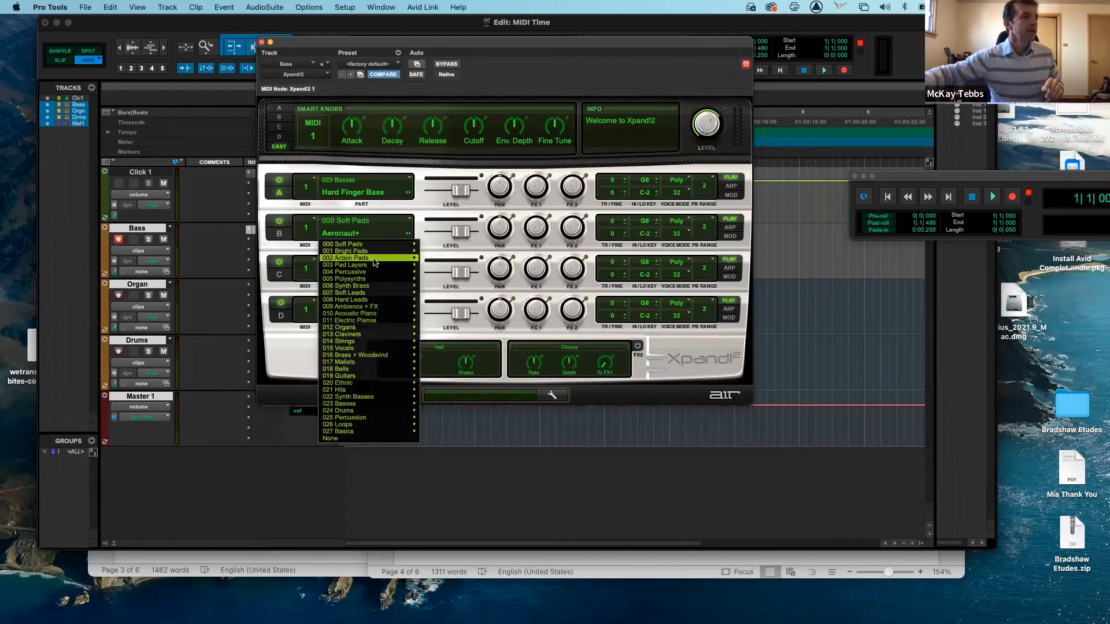
{"action": "mouse_move", "coordinate": [369, 404]}
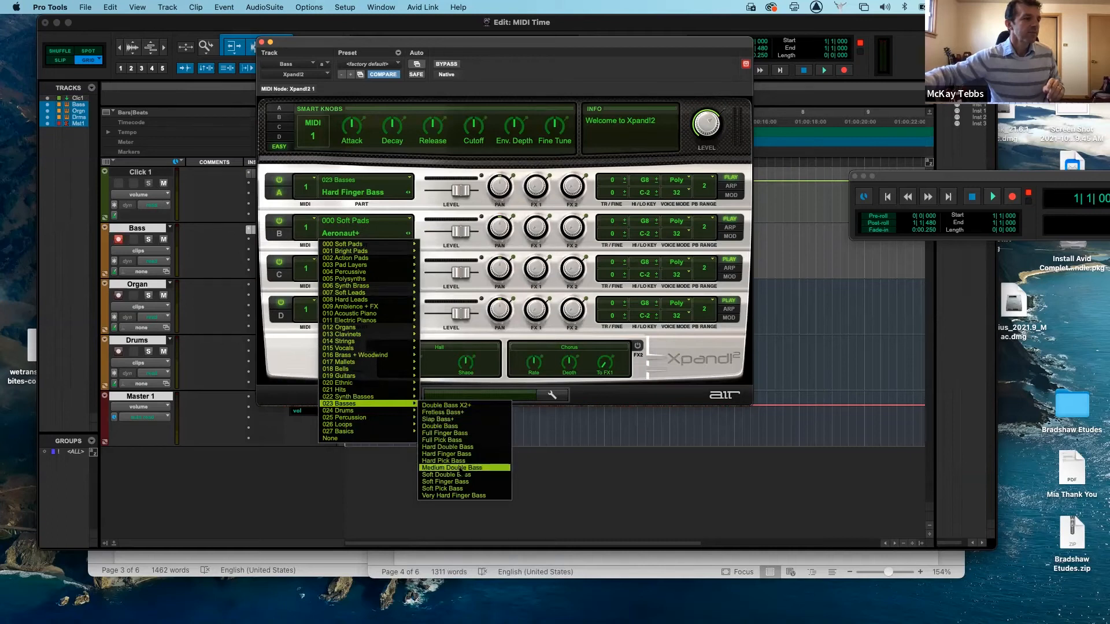
{"action": "left_click", "coordinate": [460, 434]}
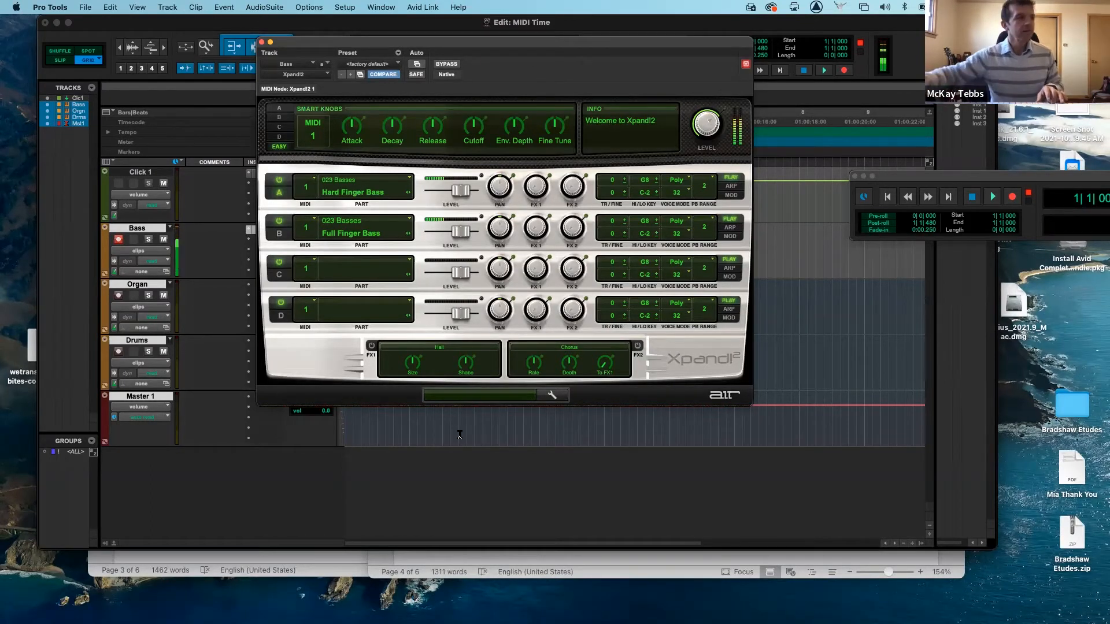
- Step through the following bass patches in Xpand!2 part B up to Medium Double Bass
{"action": "left_click", "coordinate": [409, 233]}
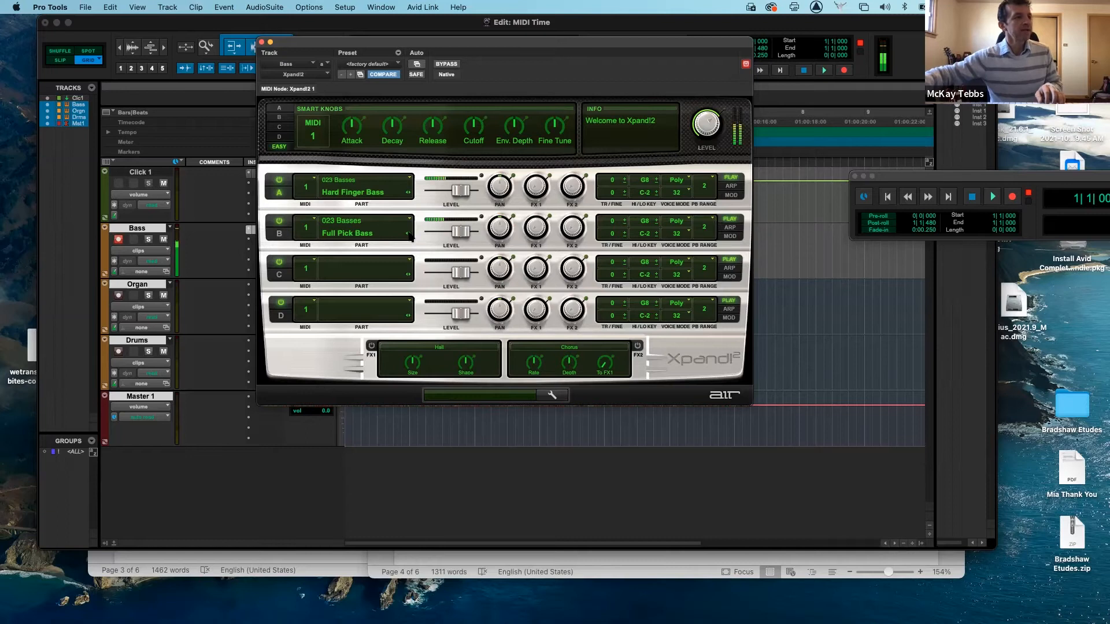
{"action": "left_click", "coordinate": [409, 233]}
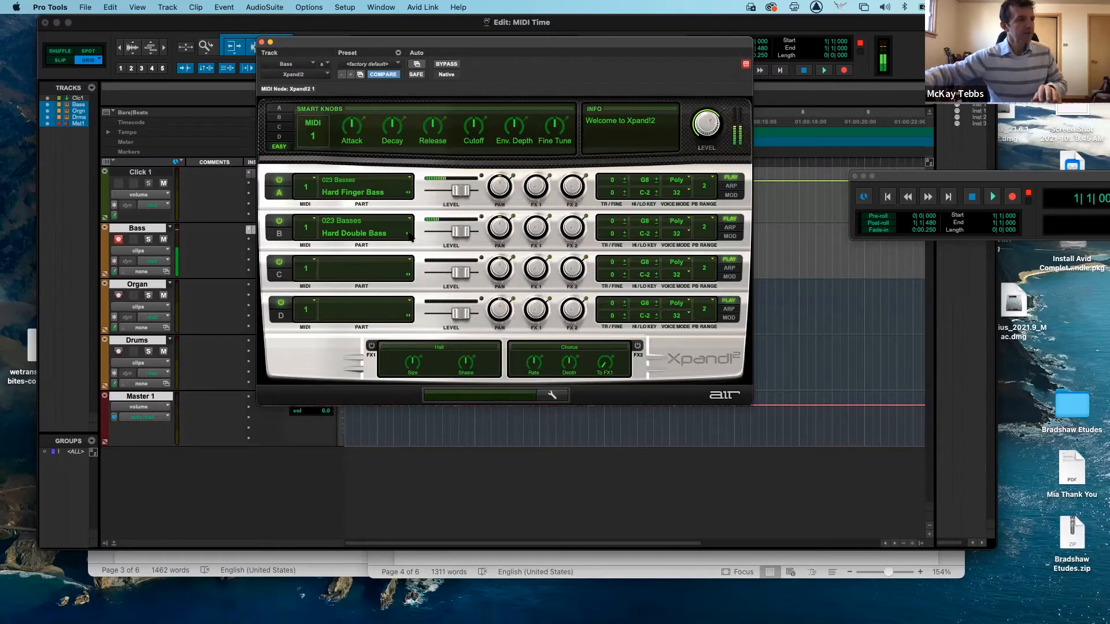
{"action": "left_click", "coordinate": [408, 233]}
{"action": "left_click", "coordinate": [409, 234]}
{"action": "left_click", "coordinate": [409, 234]}
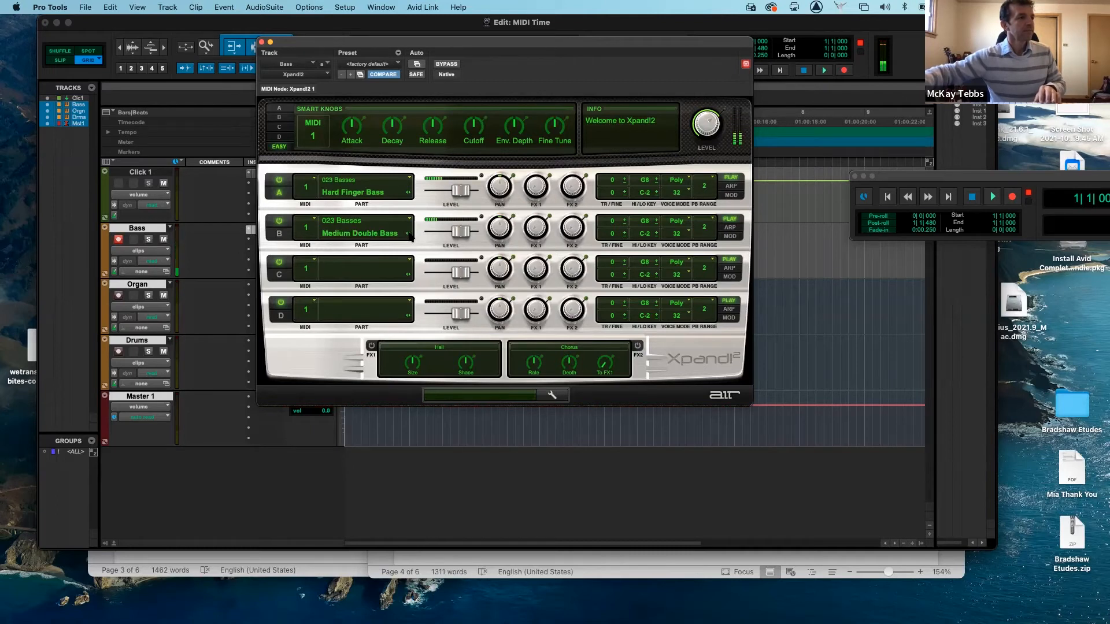
- Step through the remaining bass patches in Xpand!2 part B, from Soft Double Bass to Very Hard Finger Bass
{"action": "left_click", "coordinate": [409, 234]}
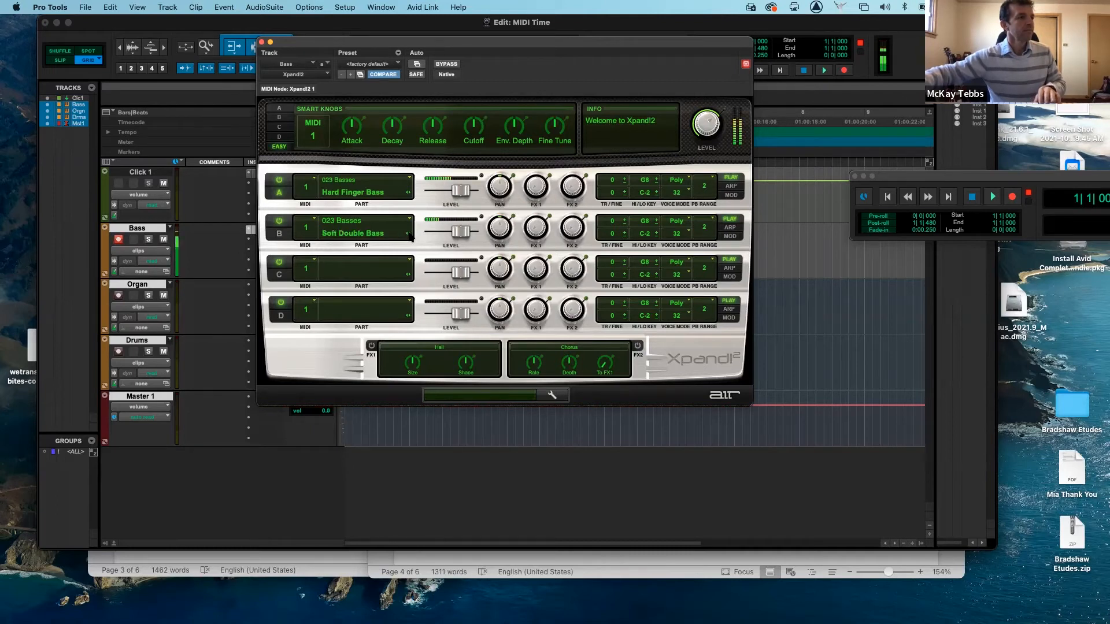
{"action": "left_click", "coordinate": [409, 234]}
{"action": "left_click", "coordinate": [409, 234]}
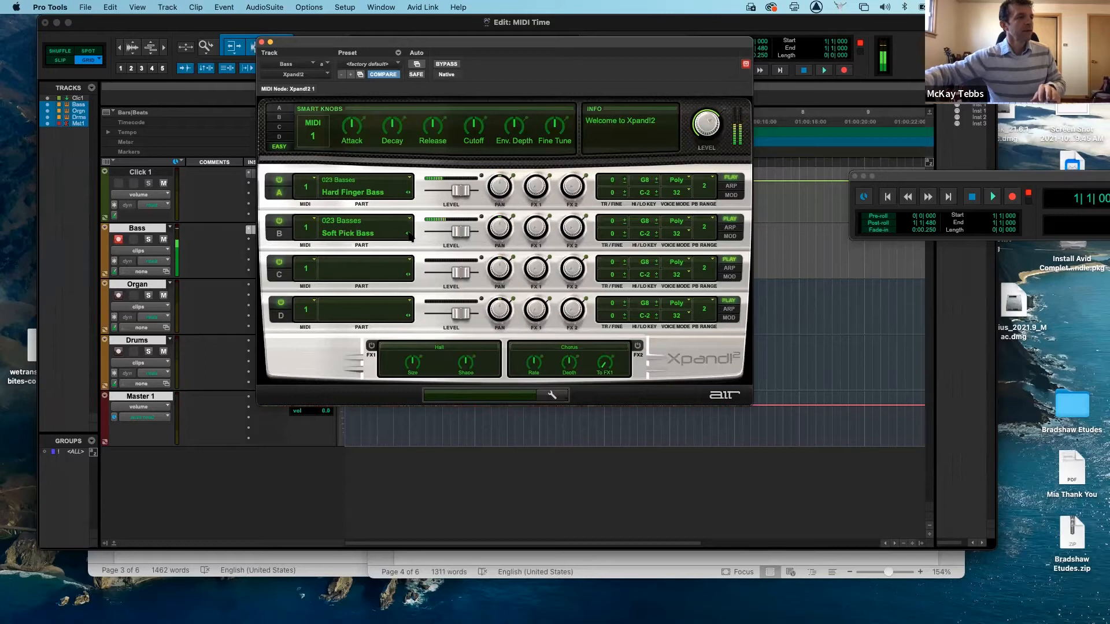
{"action": "left_click", "coordinate": [409, 234]}
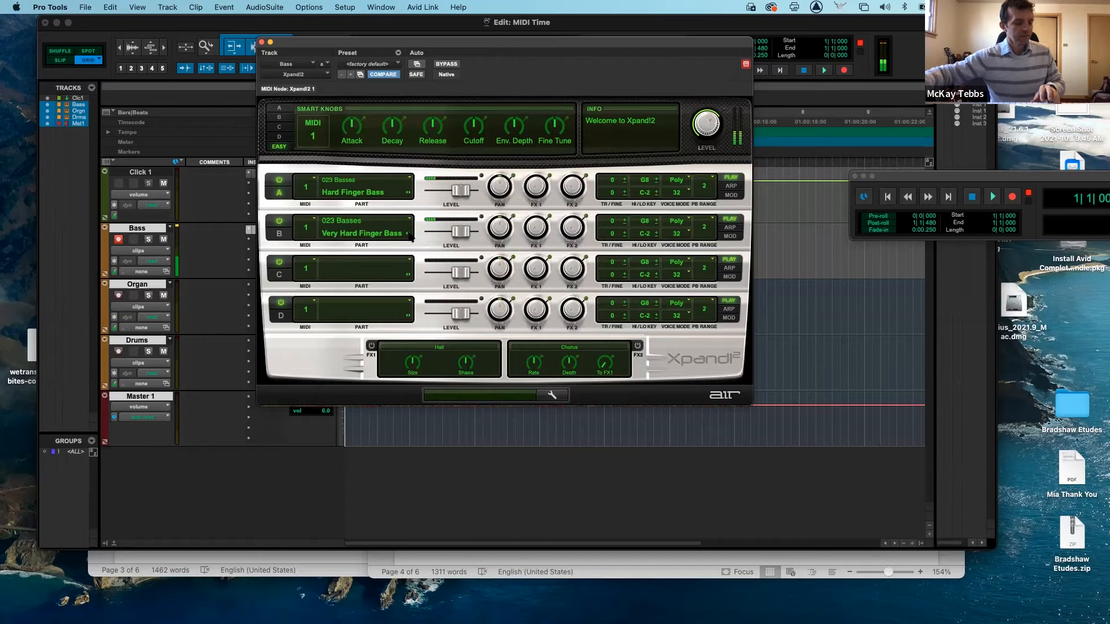
- Load Full Finger Bass into Xpand!2 part B, set the levels to -0.7 dB for part A and -2.8 dB for part B, and close the plug-in
{"action": "left_click", "coordinate": [387, 233]}
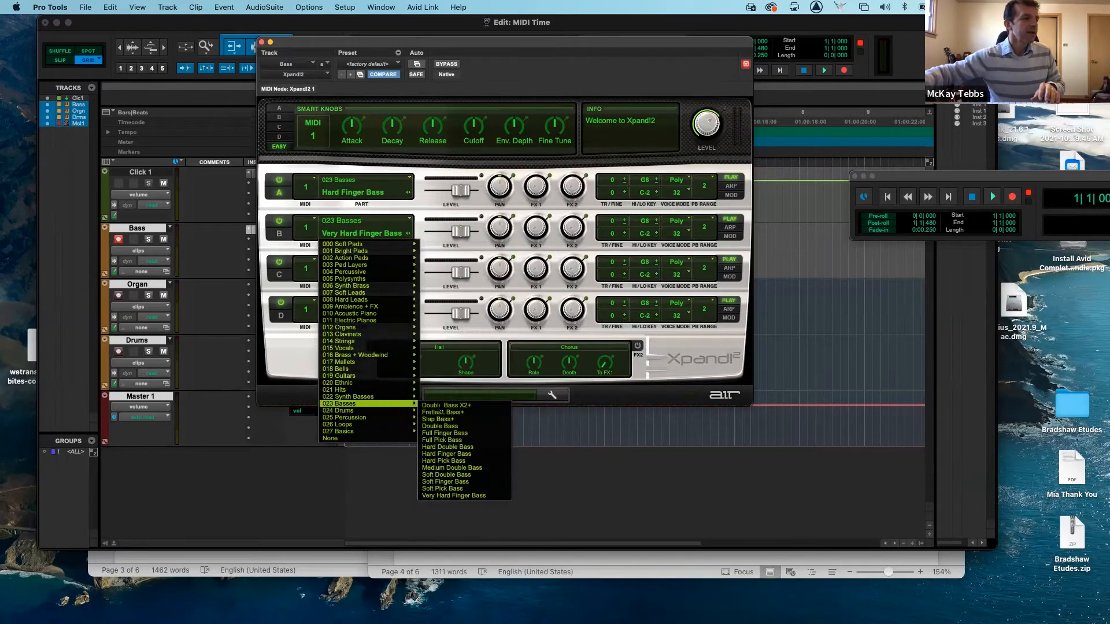
{"action": "left_click", "coordinate": [451, 434]}
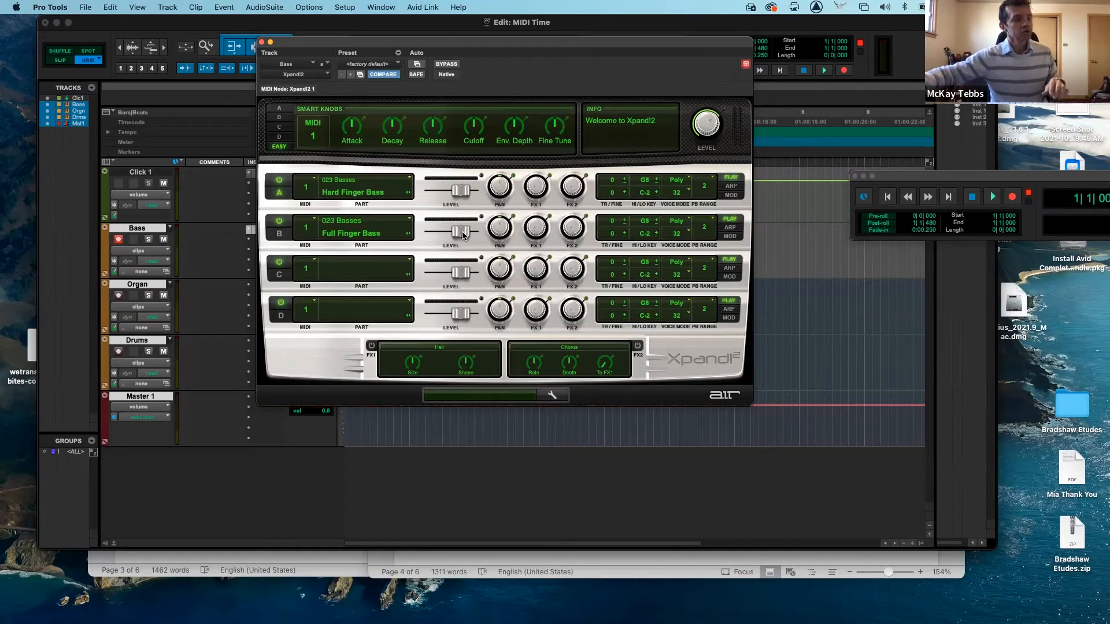
{"action": "left_click_drag", "start_coordinate": [463, 234], "coordinate": [433, 232]}
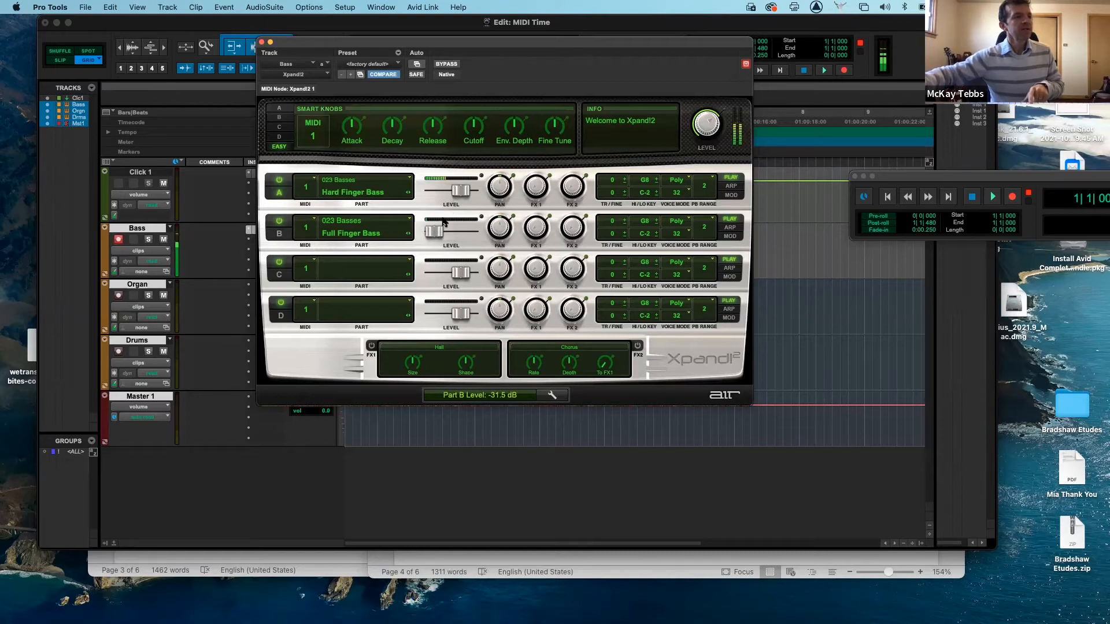
{"action": "left_click_drag", "start_coordinate": [438, 231], "coordinate": [461, 234]}
{"action": "mouse_move", "coordinate": [463, 191]}
{"action": "left_mouse_down"}
{"action": "mouse_move", "coordinate": [439, 191]}
{"action": "mouse_move", "coordinate": [460, 192]}
{"action": "left_mouse_up"}
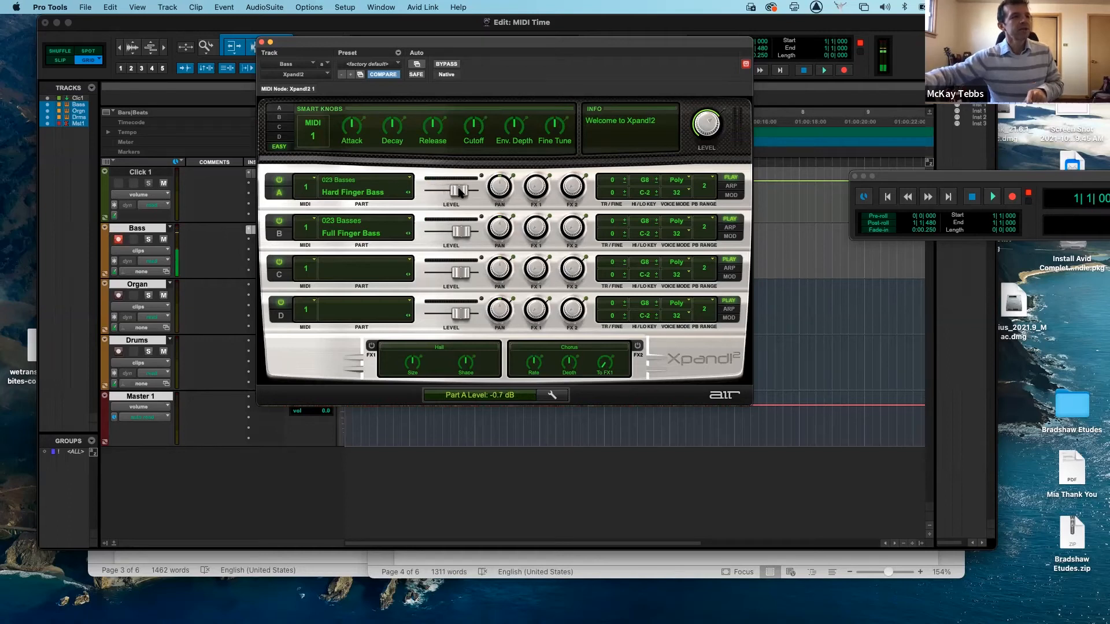
{"action": "left_click_drag", "start_coordinate": [460, 232], "coordinate": [456, 232]}
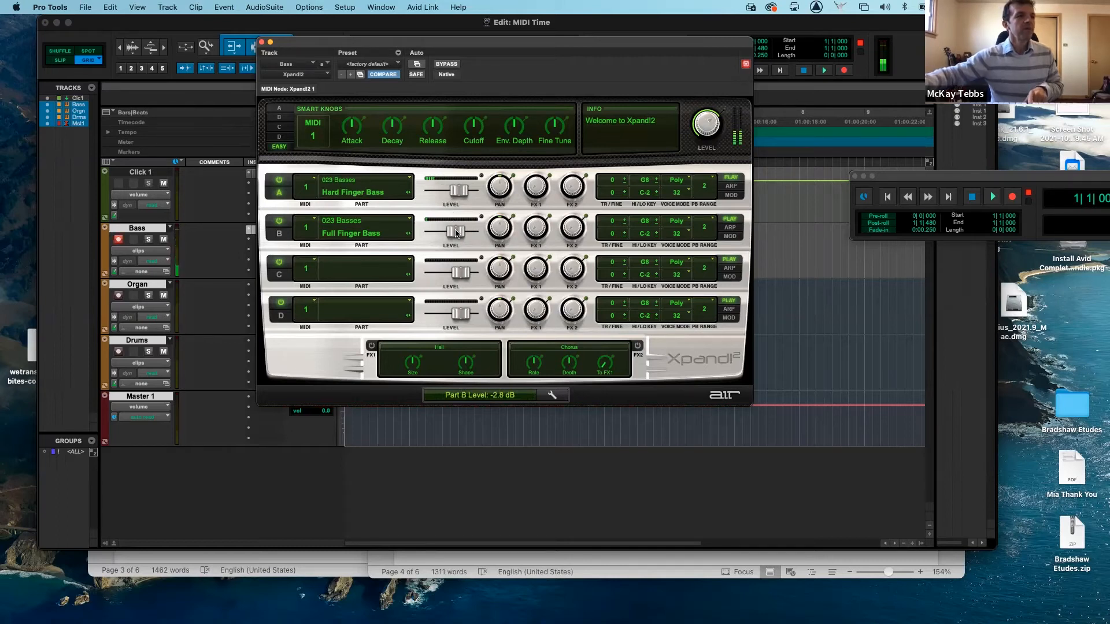
{"action": "left_click", "coordinate": [261, 42]}
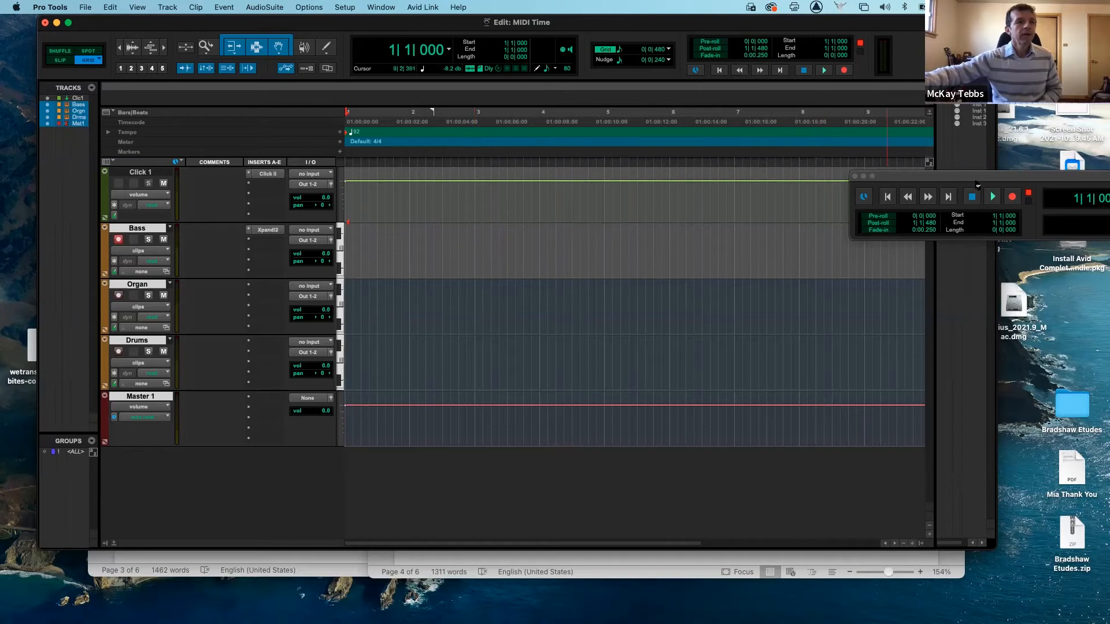
- Bring the Transport window over the tracks and record a four-bar MIDI bass line from bar 1 on the Bass track
{"action": "left_click_drag", "start_coordinate": [978, 185], "coordinate": [553, 196]}
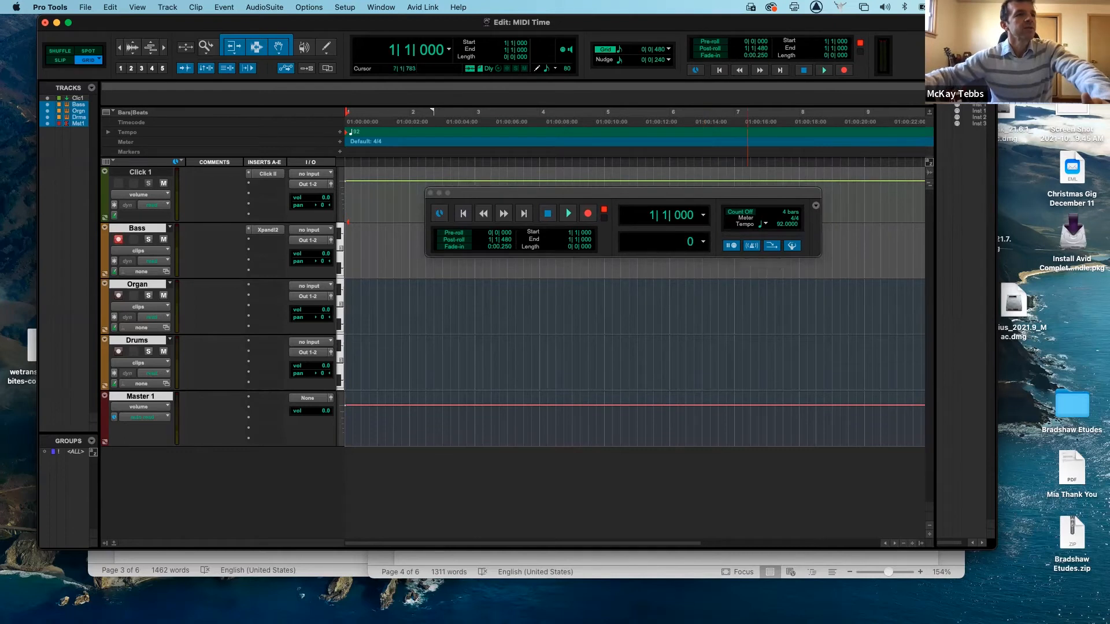
{"action": "left_click", "coordinate": [733, 245]}
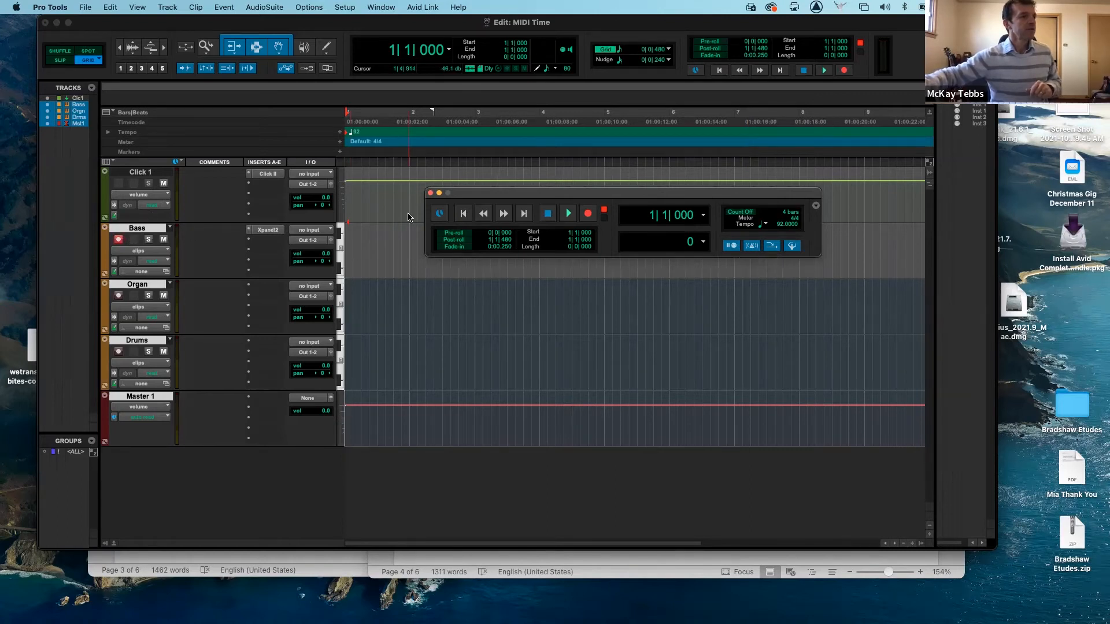
{"action": "left_click", "coordinate": [588, 214]}
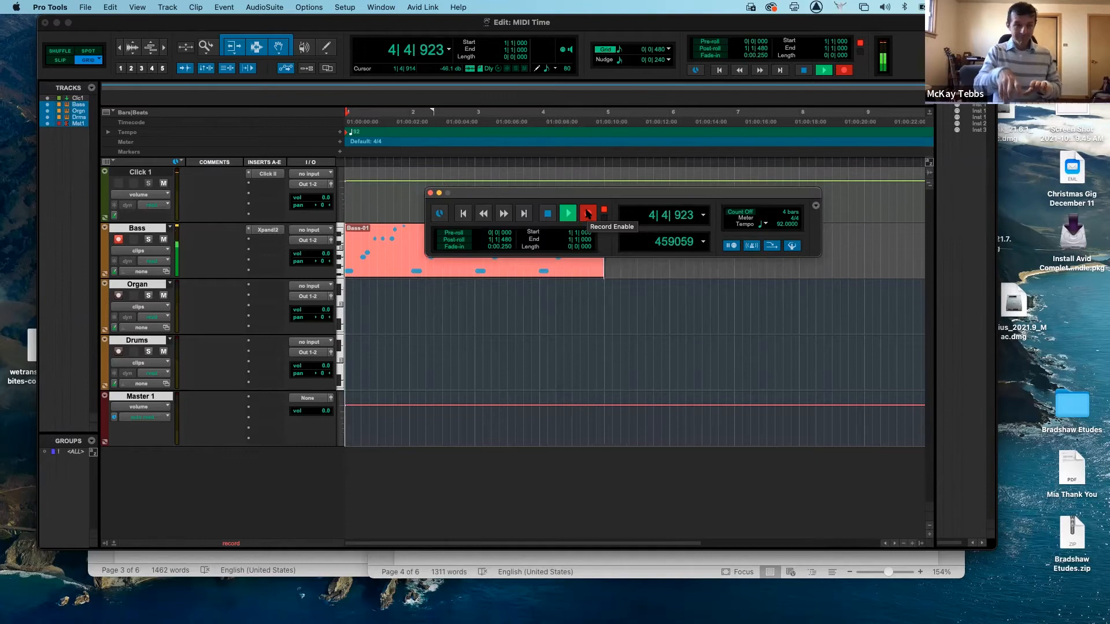
{"action": "key", "text": "space"}
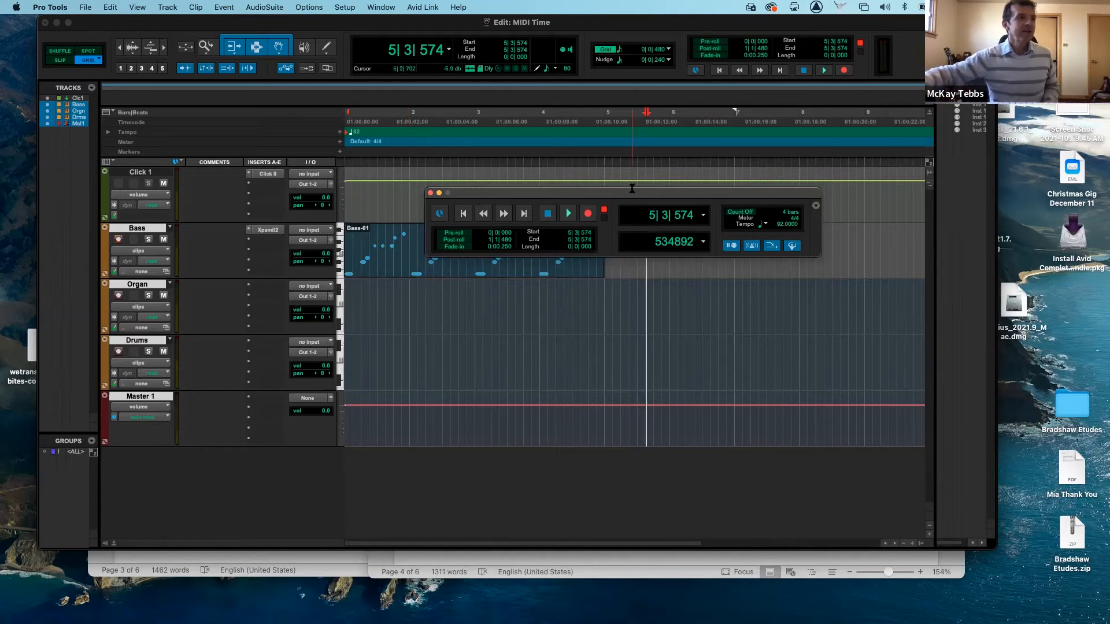
- Move the Transport window clear of the recorded Bass clip and play the clip back from the session start
{"action": "left_click_drag", "start_coordinate": [631, 193], "coordinate": [824, 125]}
{"action": "key", "text": "Return"}
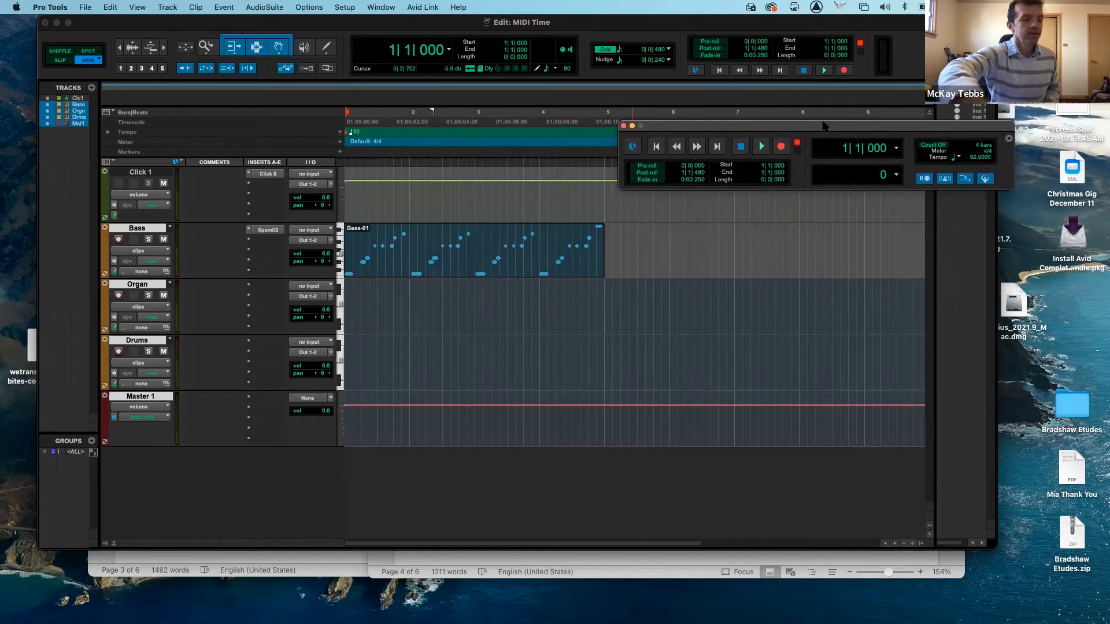
{"action": "key", "text": "space"}
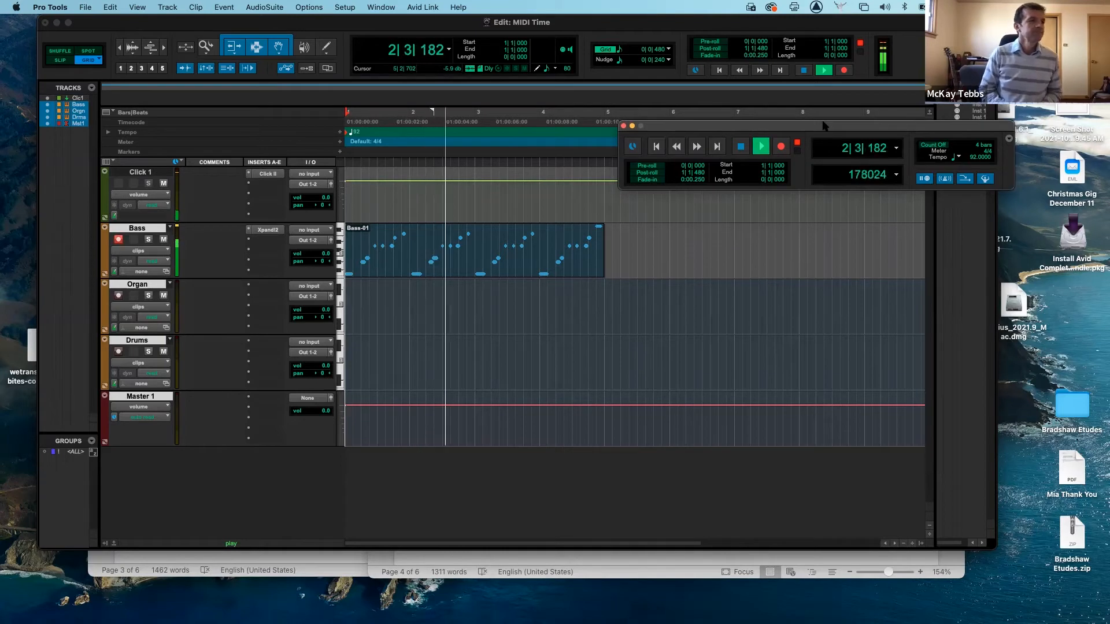
{"action": "key", "text": "space"}
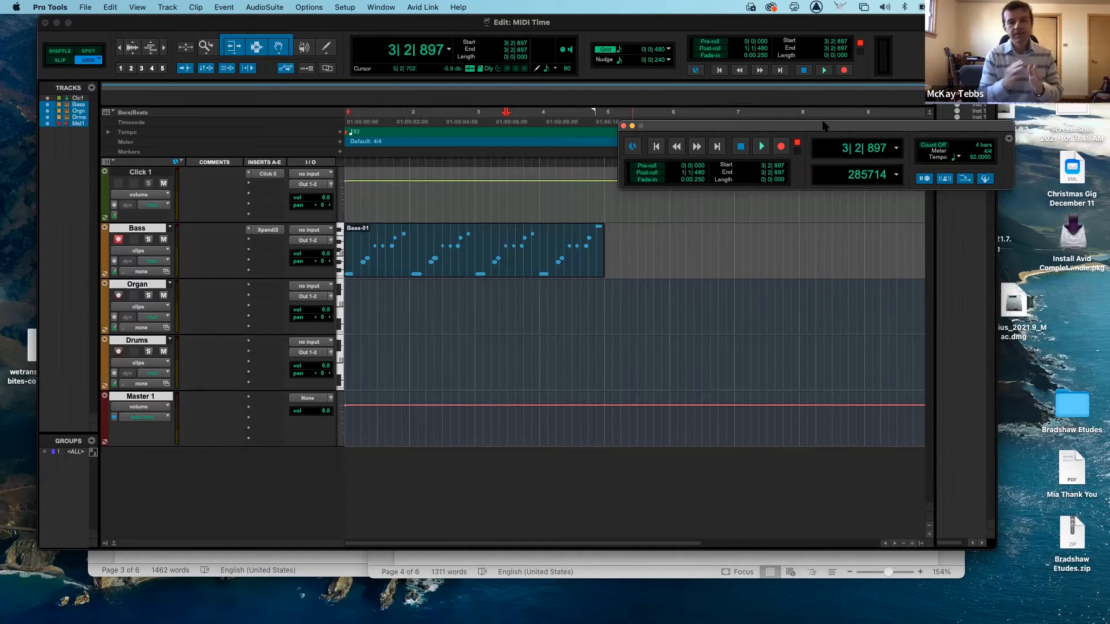
- Quantize the recorded Bass clip to a 1/16 note grid using Note On with note duration preserved
{"action": "left_click", "coordinate": [459, 266]}
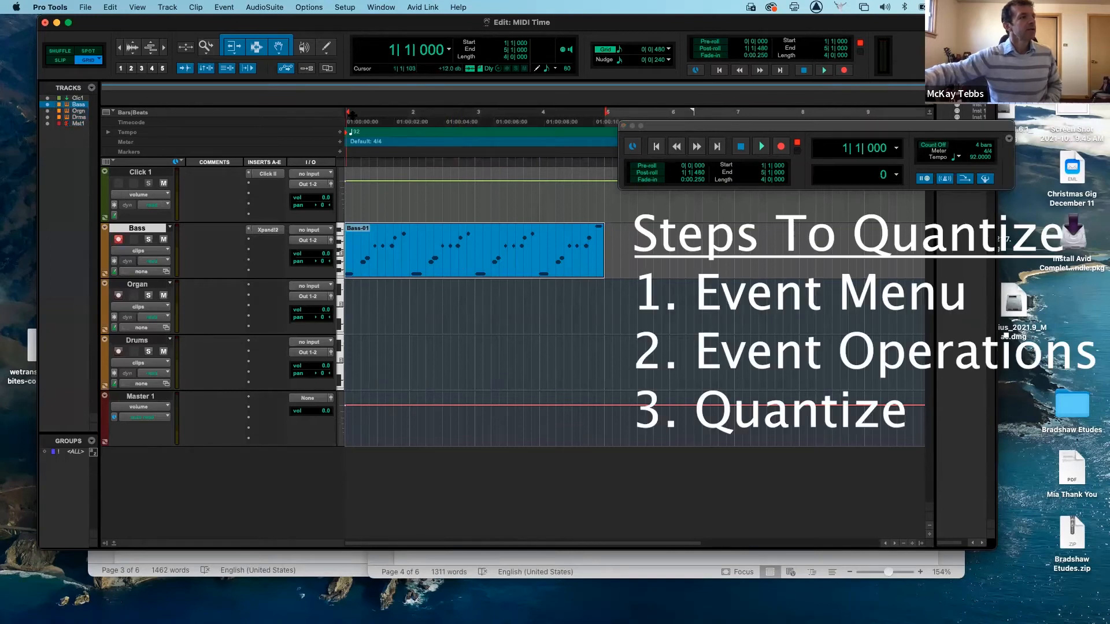
{"action": "left_click", "coordinate": [224, 7]}
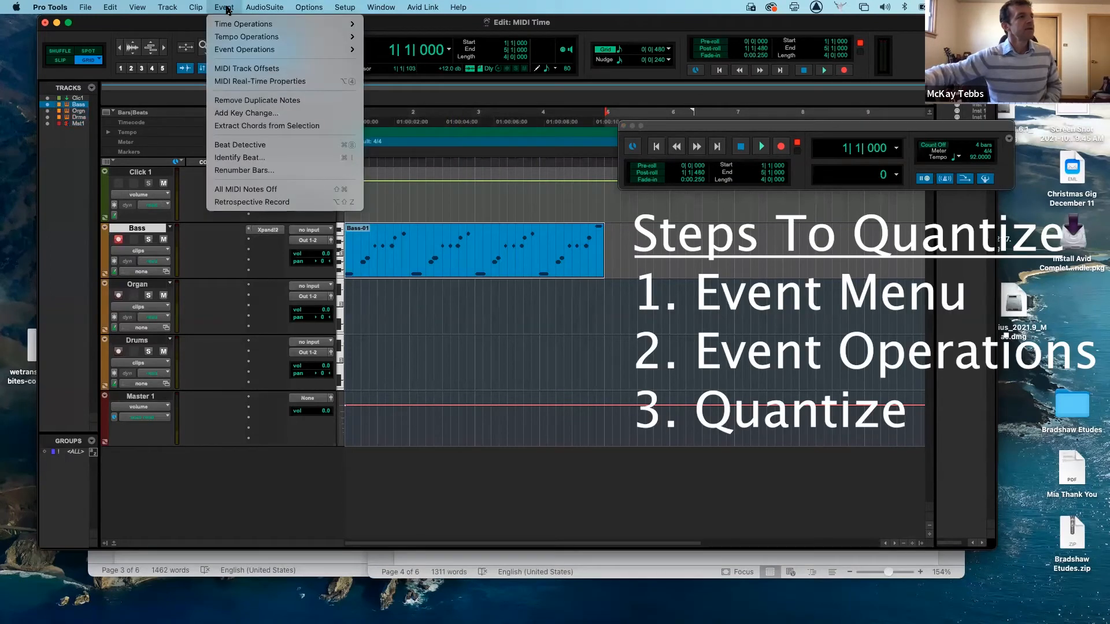
{"action": "mouse_move", "coordinate": [231, 53]}
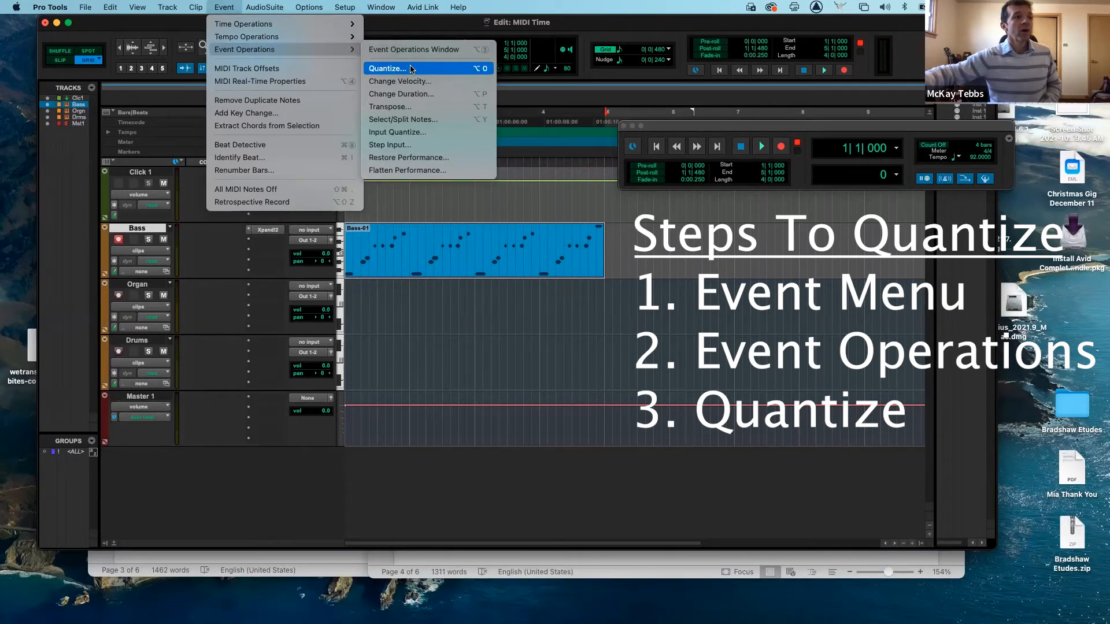
{"action": "left_click", "coordinate": [411, 70]}
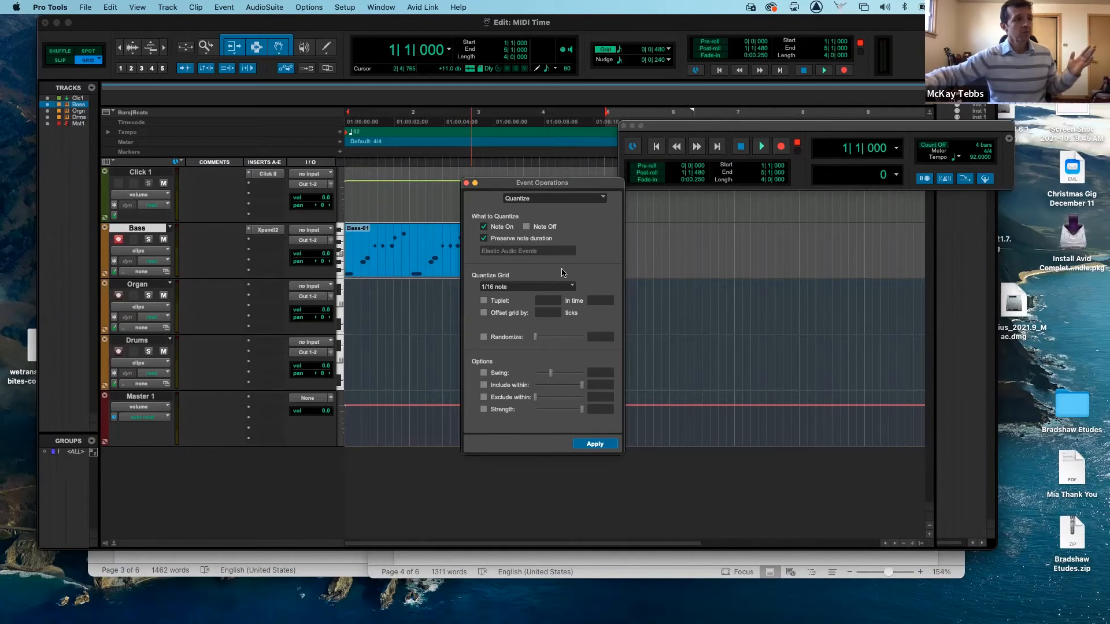
{"action": "left_click", "coordinate": [572, 287]}
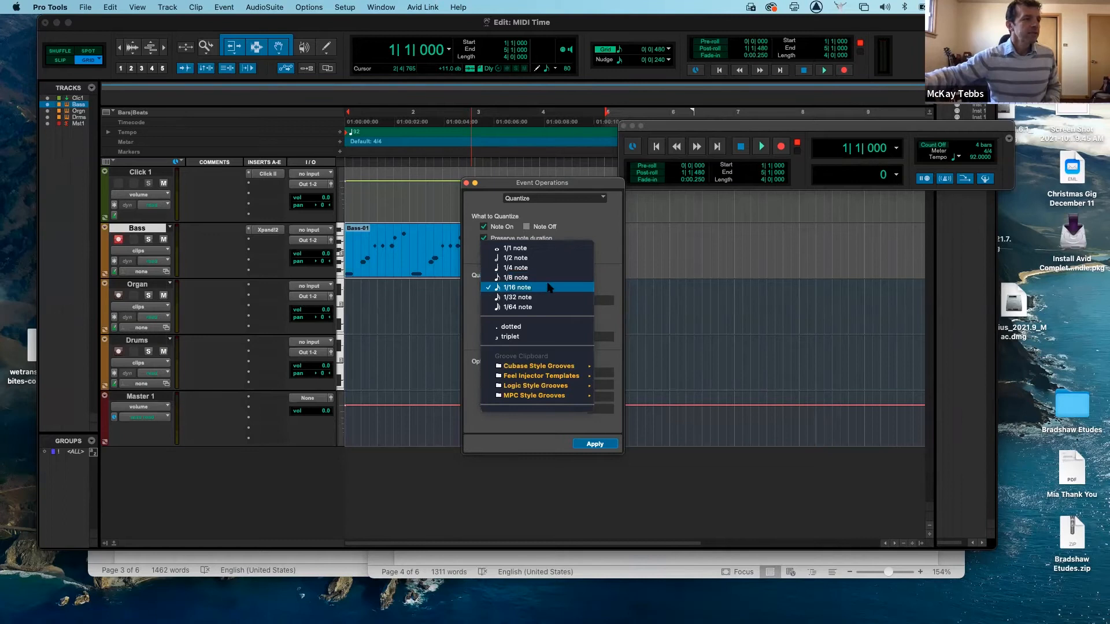
{"action": "left_click", "coordinate": [550, 287]}
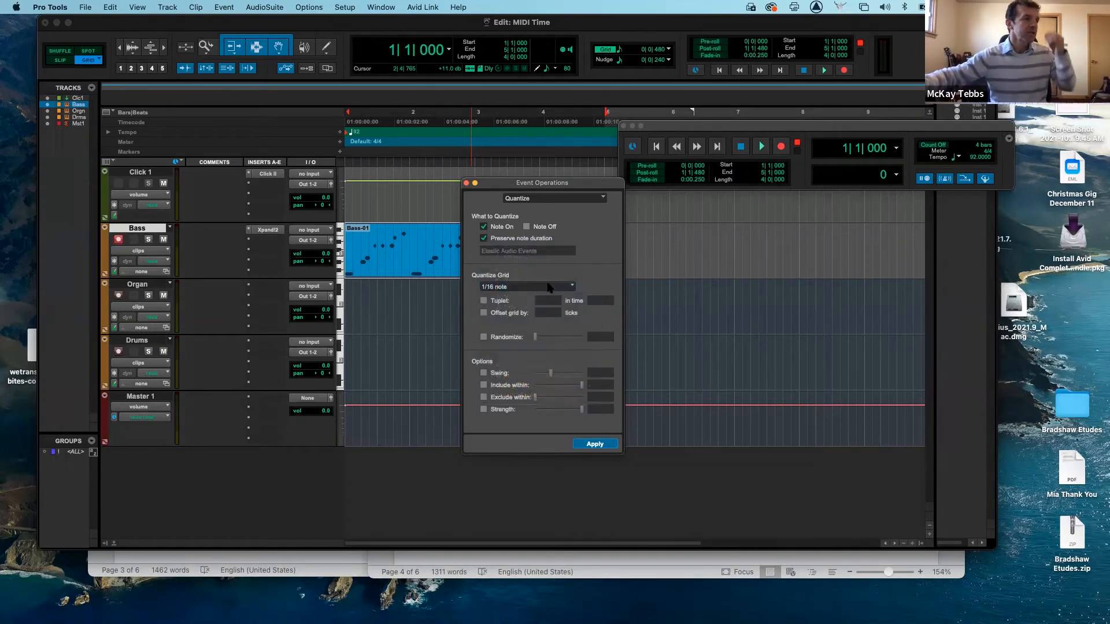
{"action": "left_click", "coordinate": [594, 444]}
- Play the quantized Bass clip through, return to the session start and play its opening bars again
{"action": "key", "text": "space"}
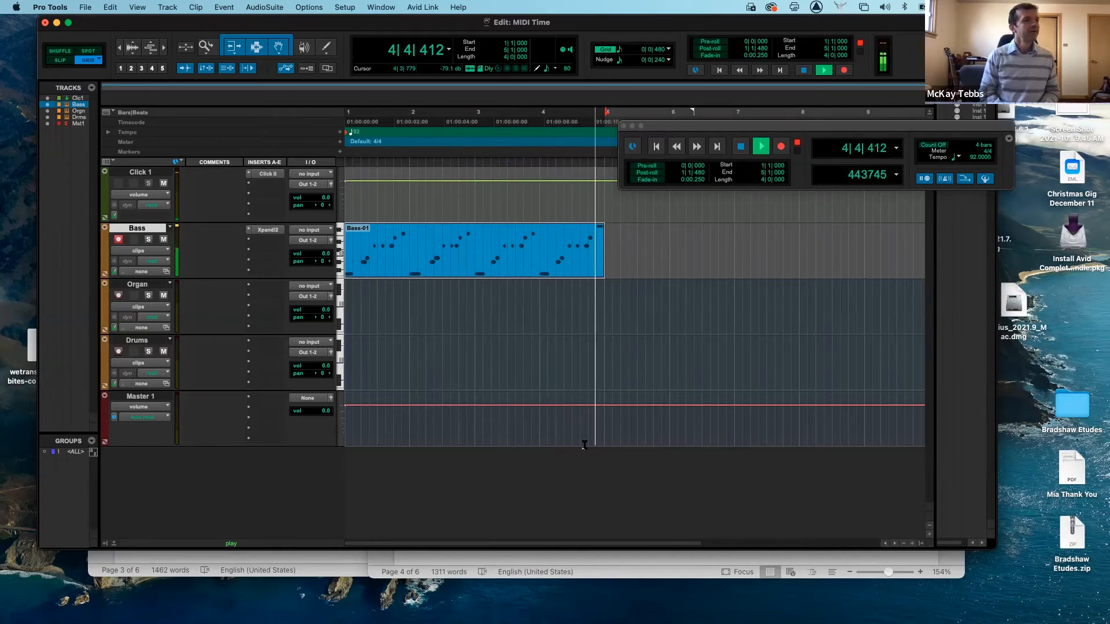
{"action": "key", "text": "space"}
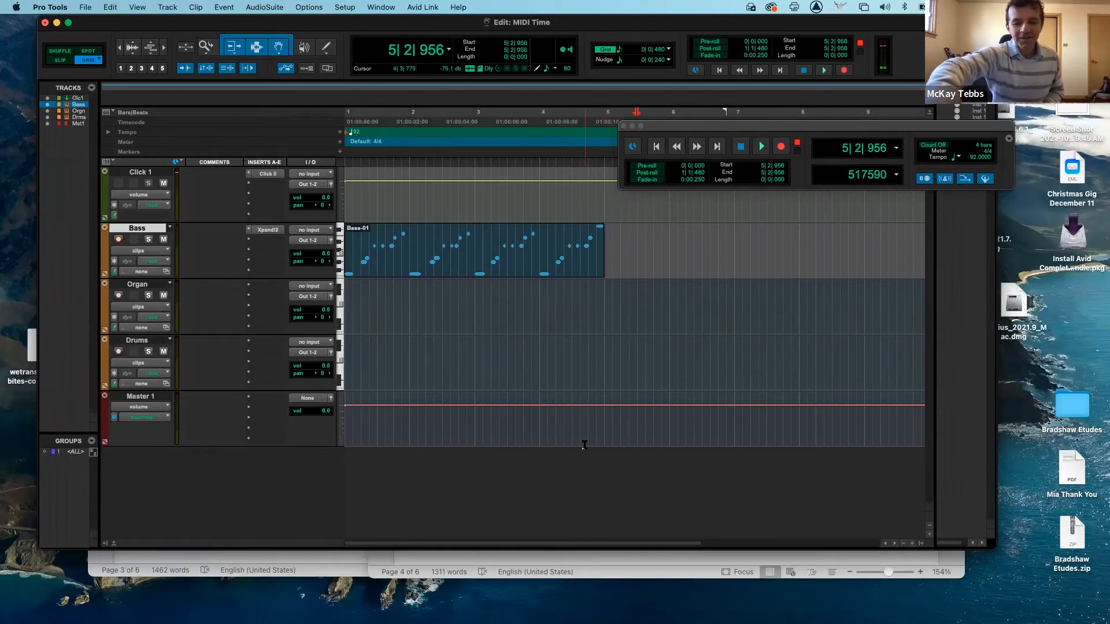
{"action": "key", "text": "Return"}
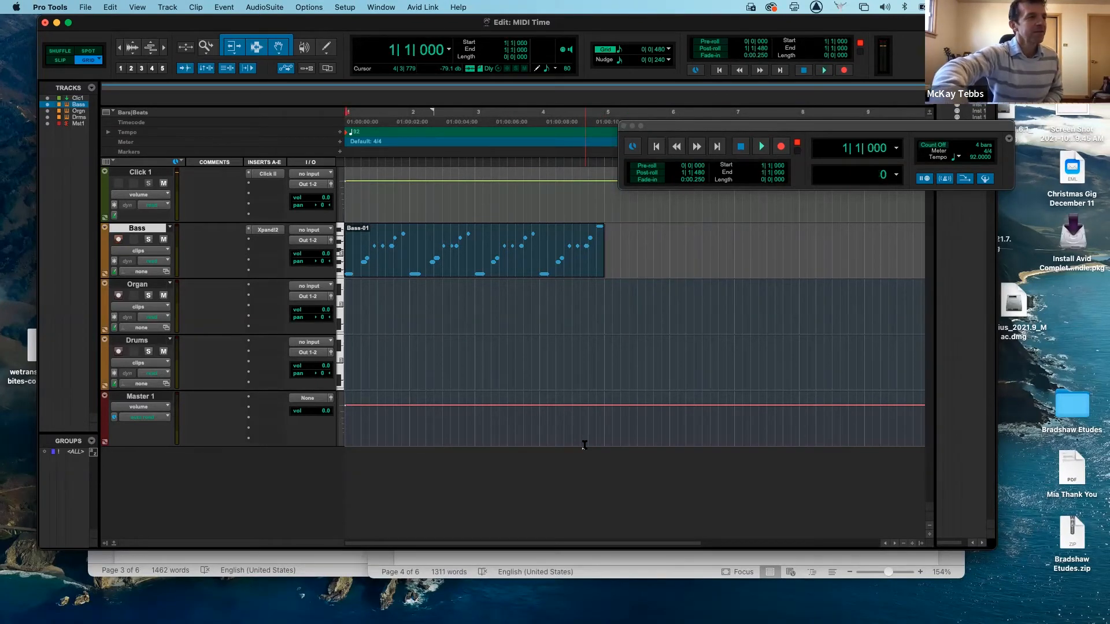
{"action": "key", "text": "space"}
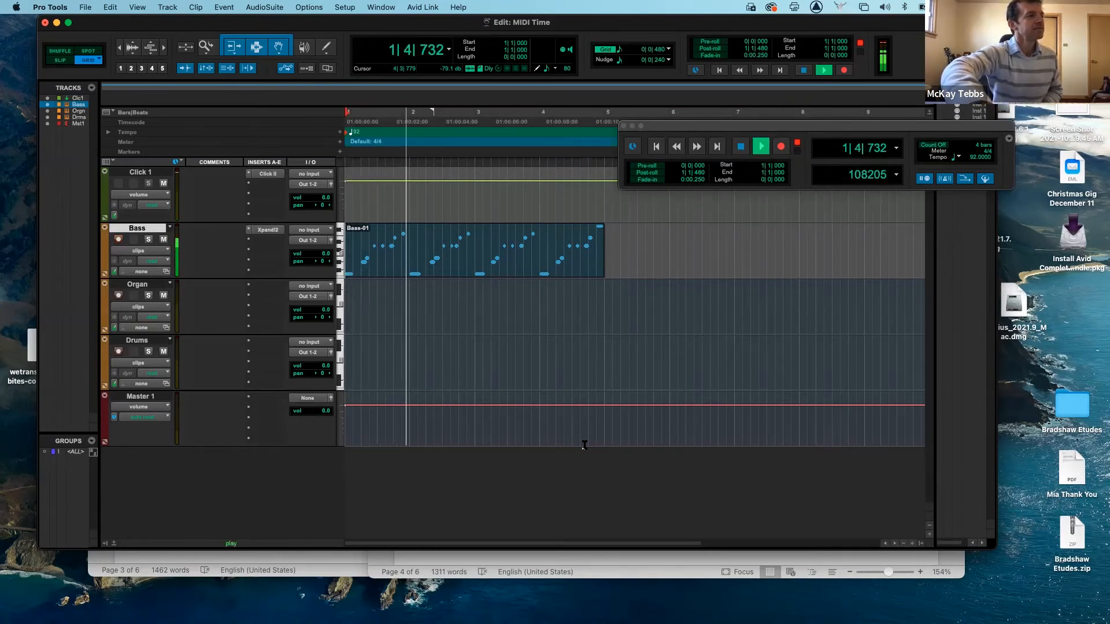
{"action": "key", "text": "space"}
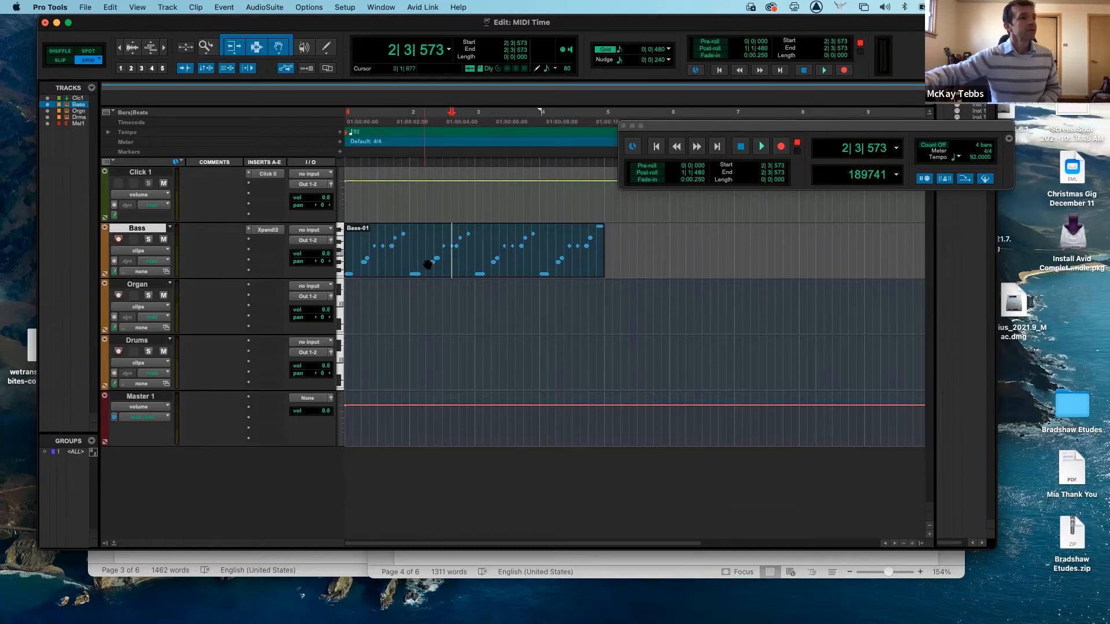
- Switch the Bass track's view from clips to notes and shift its pitch range to show the lowest notes
{"action": "left_click", "coordinate": [455, 265]}
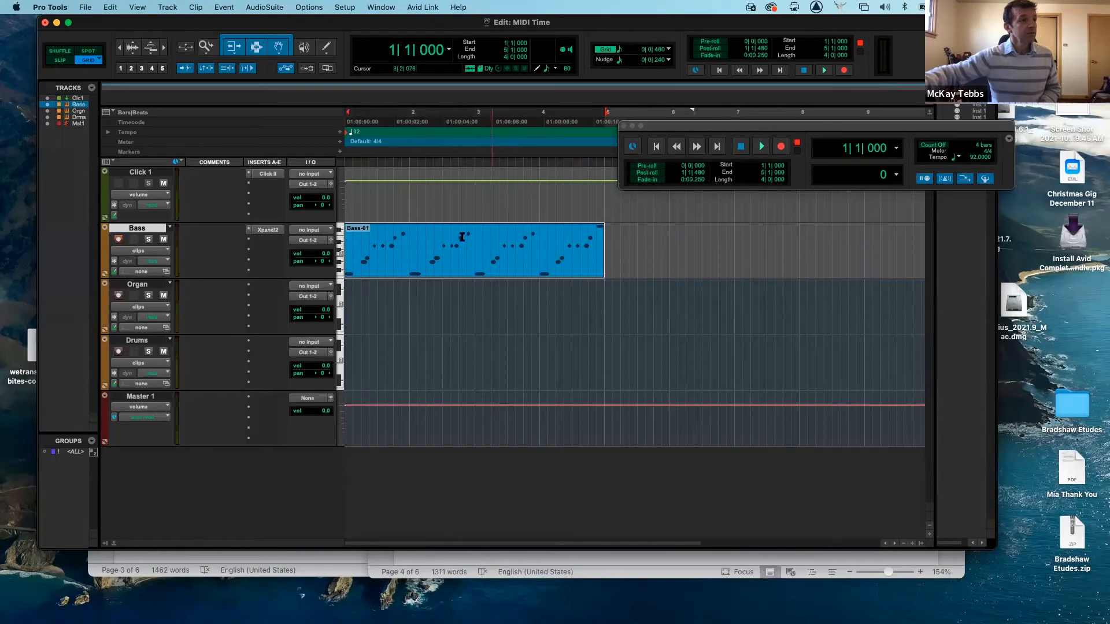
{"action": "left_click", "coordinate": [161, 252]}
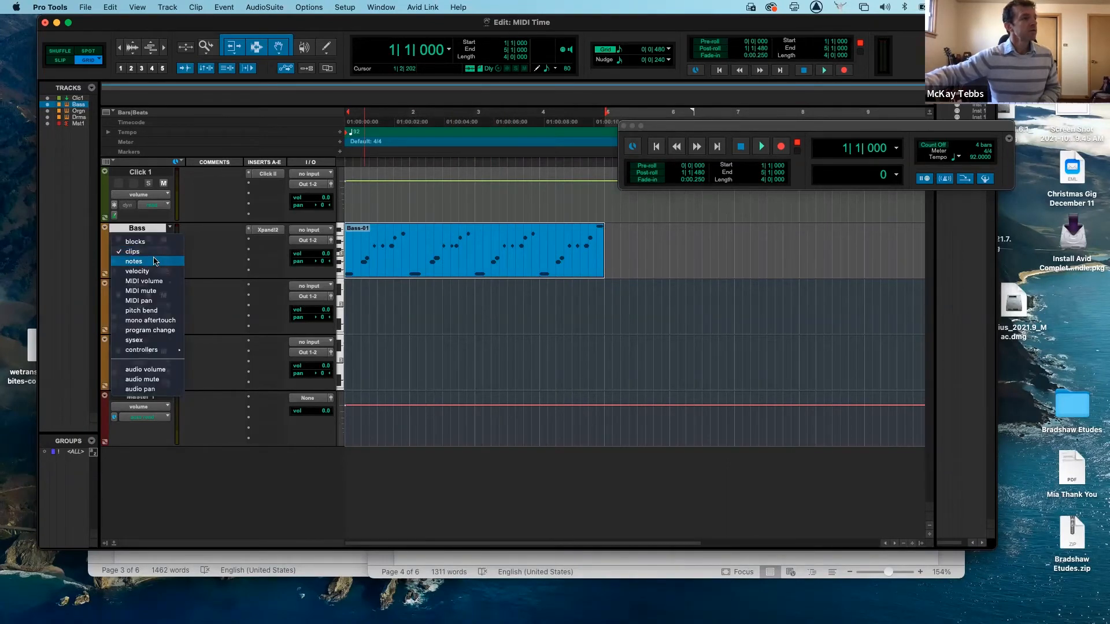
{"action": "left_click", "coordinate": [155, 261]}
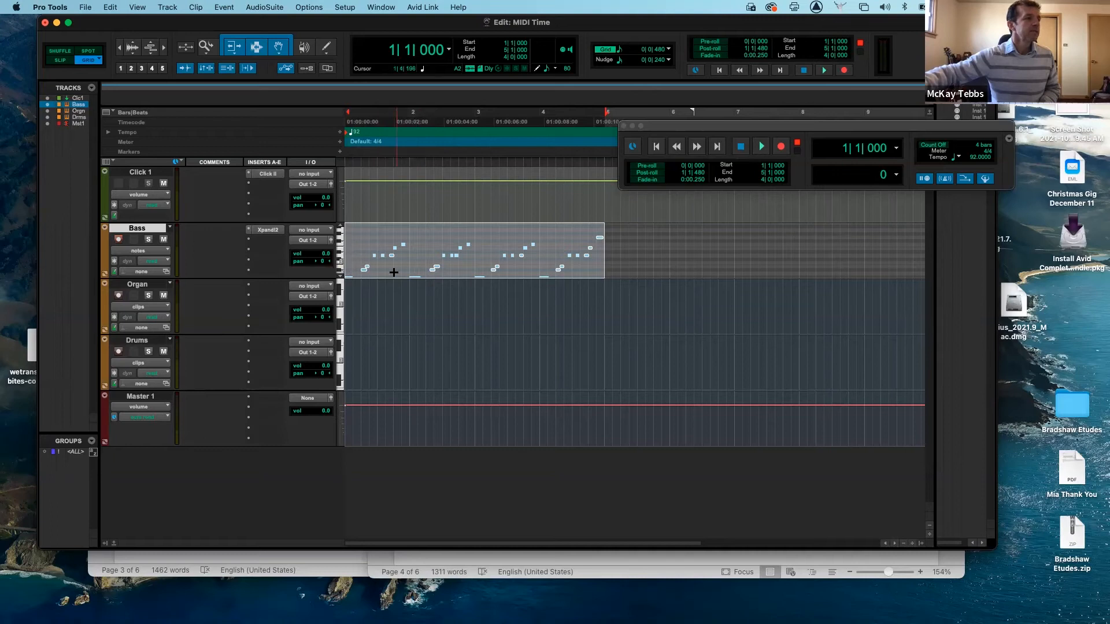
{"action": "left_click", "coordinate": [339, 277]}
{"action": "left_click", "coordinate": [339, 277]}
{"action": "left_click", "coordinate": [338, 277]}
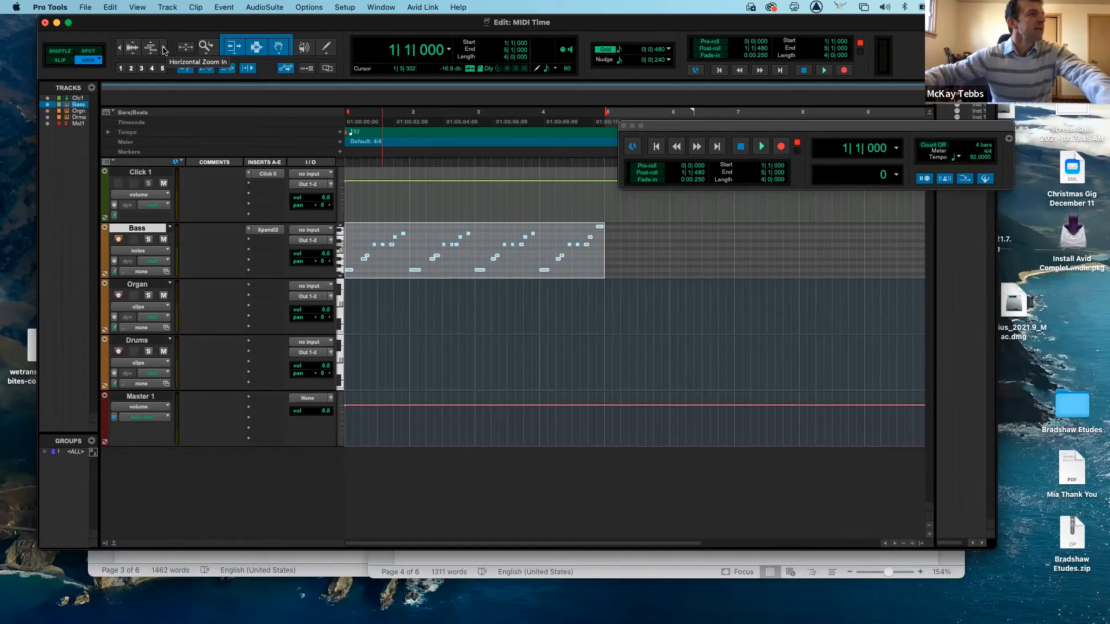
- Enlarge the Bass notes horizontally and place the edit cursor at 2|2|480, beside the overlapping notes in bar 2
{"action": "left_click", "coordinate": [165, 49]}
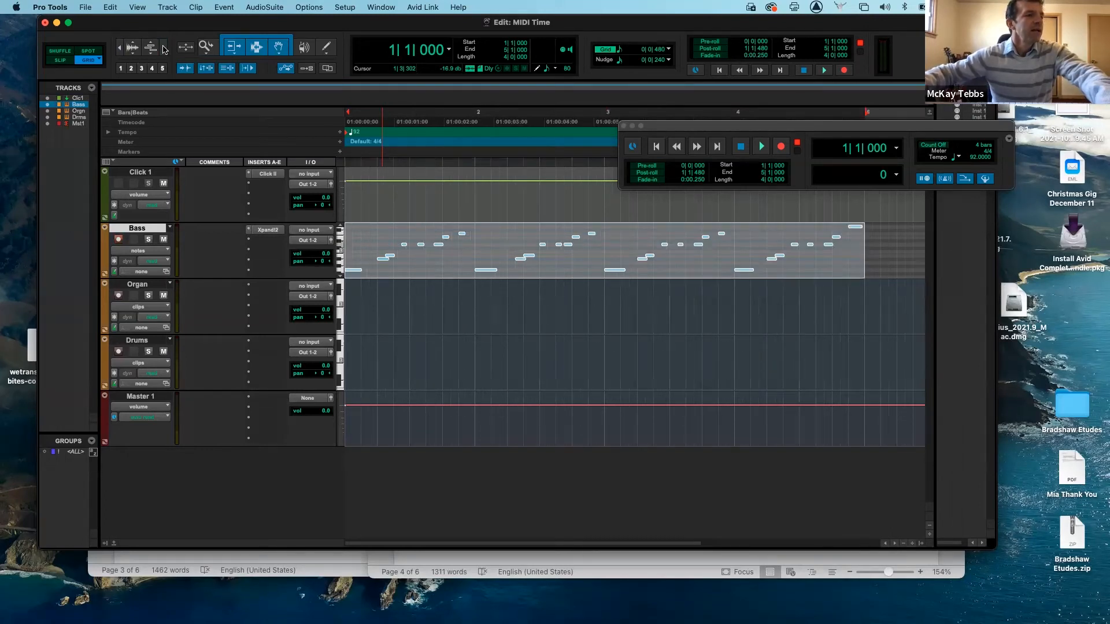
{"action": "left_click", "coordinate": [164, 49]}
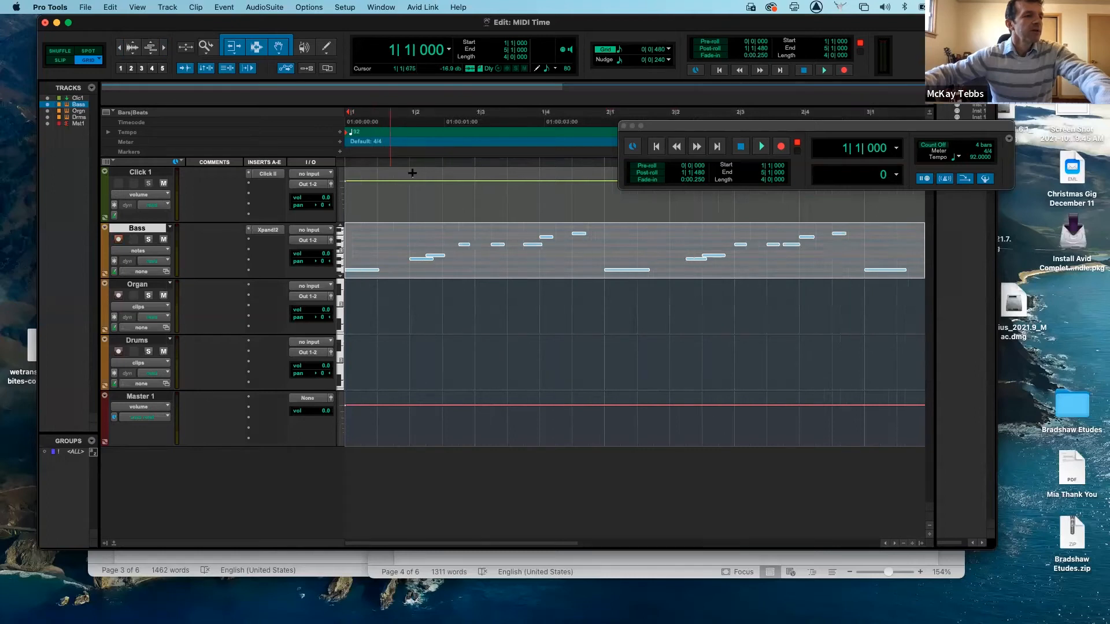
{"action": "scroll", "coordinate": [585, 280], "scroll_direction": "right", "scroll_amount": 8}
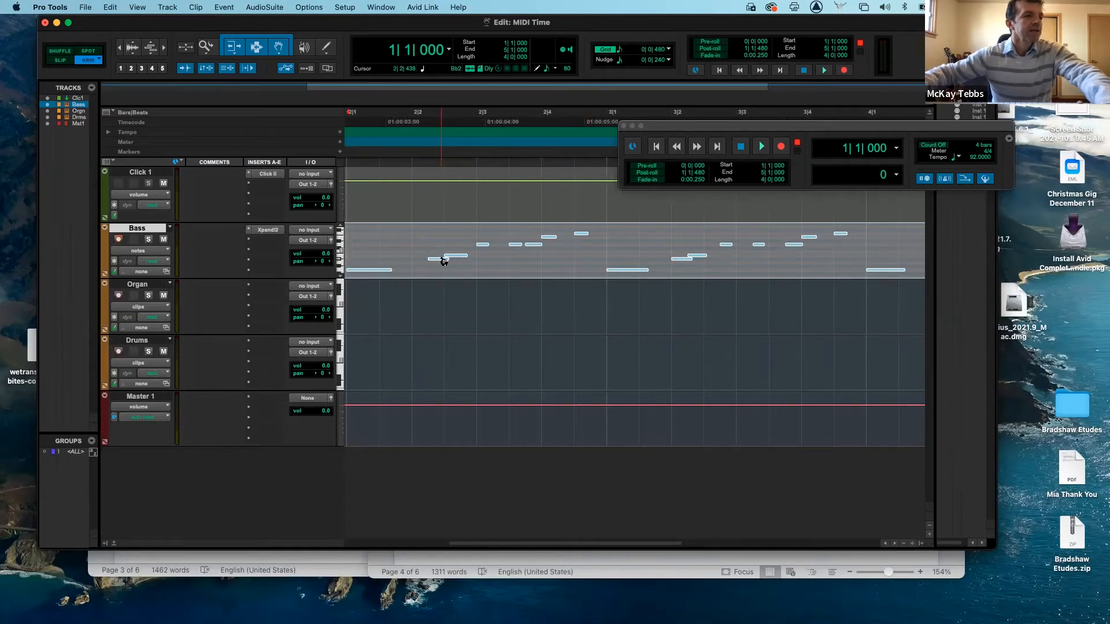
{"action": "left_click", "coordinate": [444, 261]}
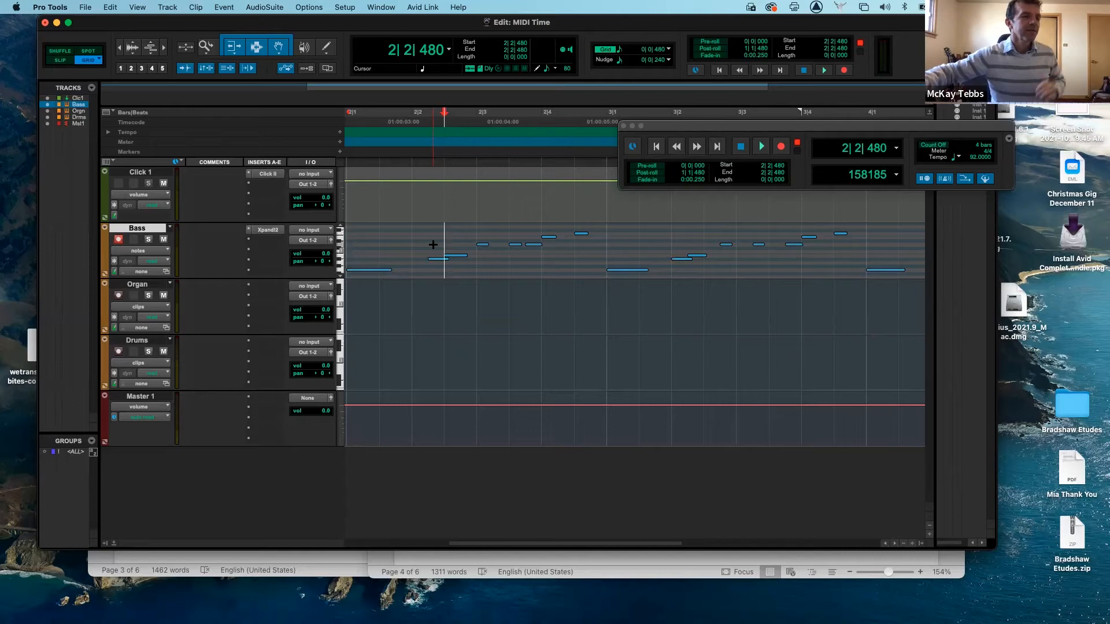
- Move the first of the two overlapping Bass notes in bar 2 earlier so it starts at 2|2|000
{"action": "left_click", "coordinate": [439, 260]}
{"action": "left_click", "coordinate": [439, 260]}
{"action": "key", "text": "minus"}
{"action": "left_click_drag", "start_coordinate": [434, 258], "coordinate": [434, 258]}
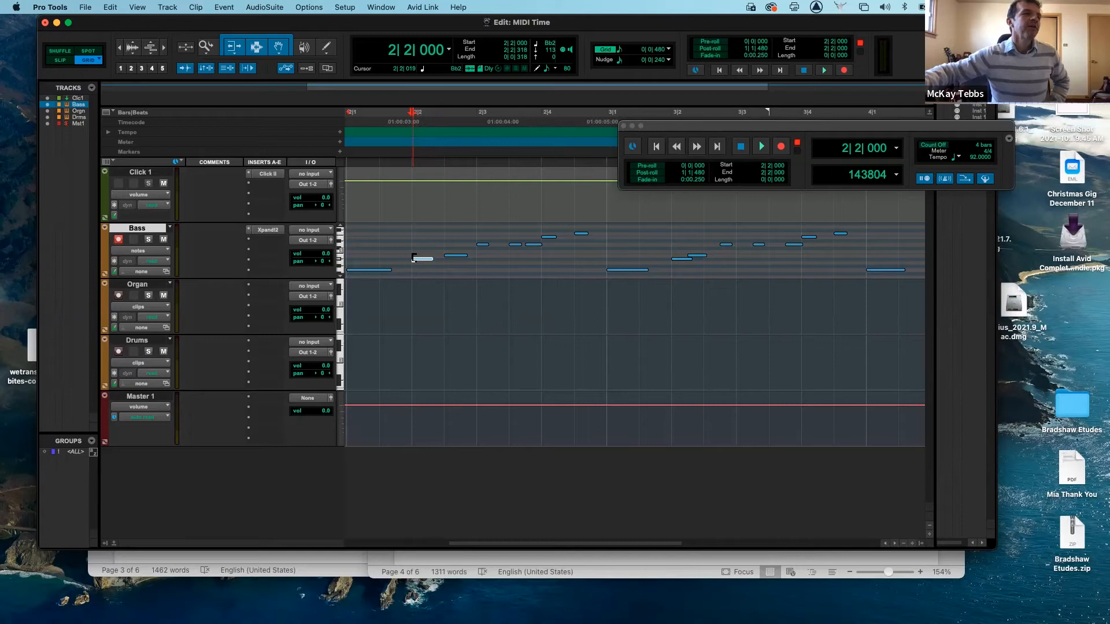
- Play the edited Bass line from the session start and zoom out to show all of its notes
{"action": "left_click", "coordinate": [118, 48]}
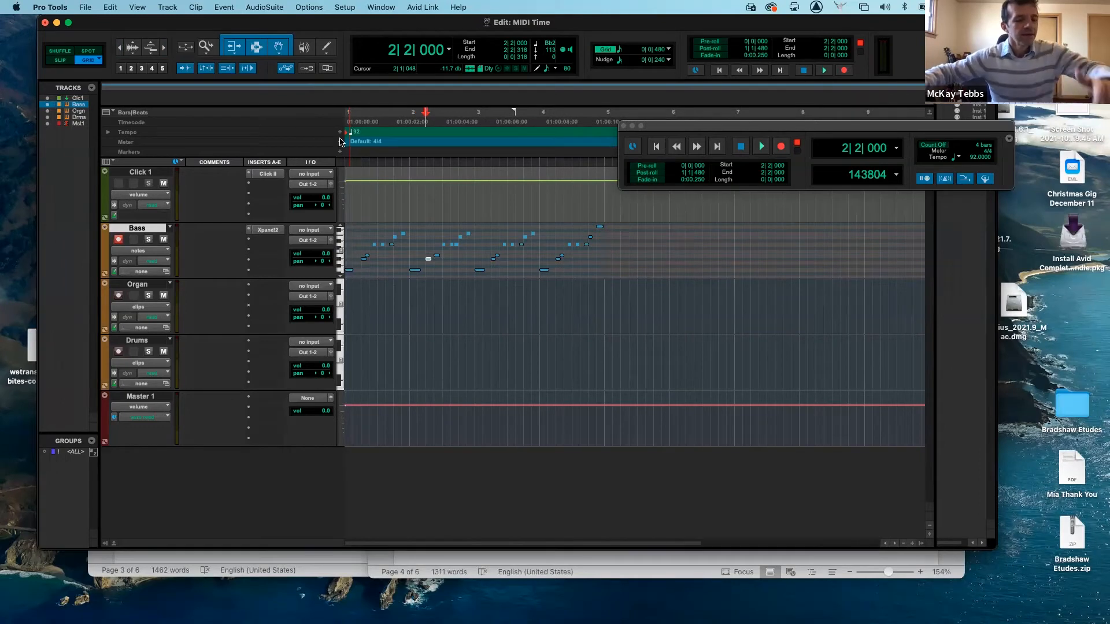
{"action": "key", "text": "Return"}
{"action": "key", "text": "t"}
{"action": "key", "text": "t"}
{"action": "key", "text": "space"}
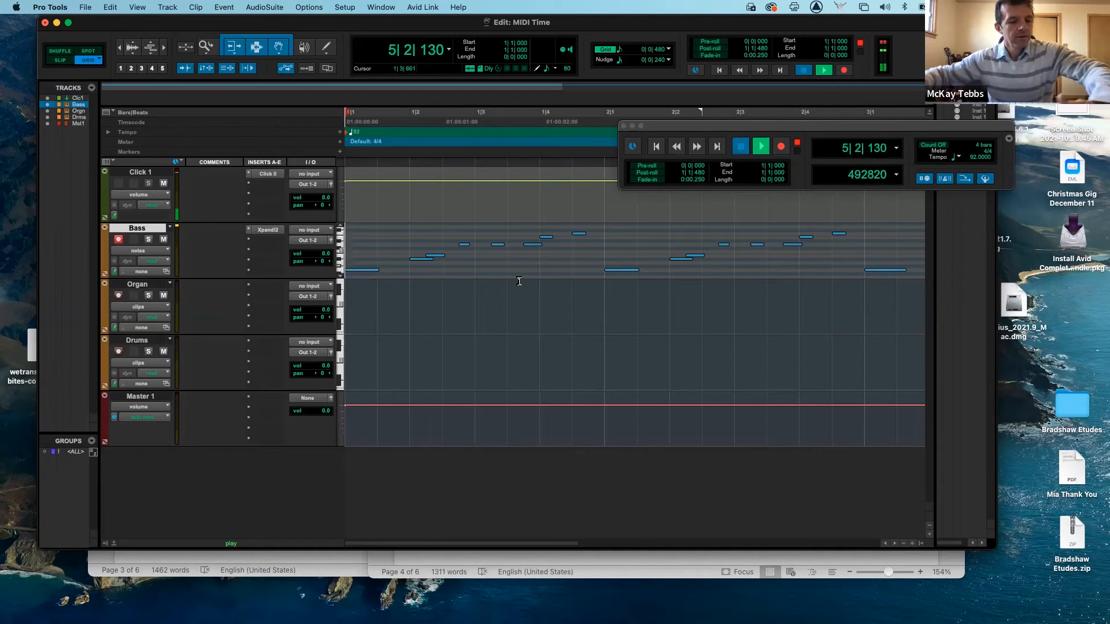
{"action": "key", "text": "space"}
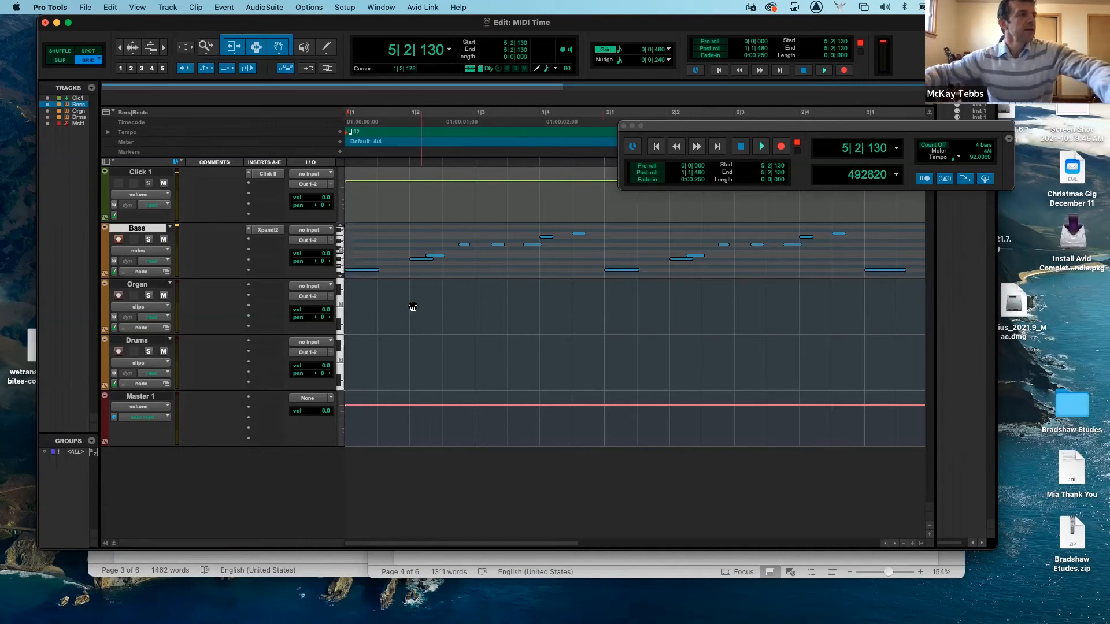
{"action": "left_click", "coordinate": [120, 48]}
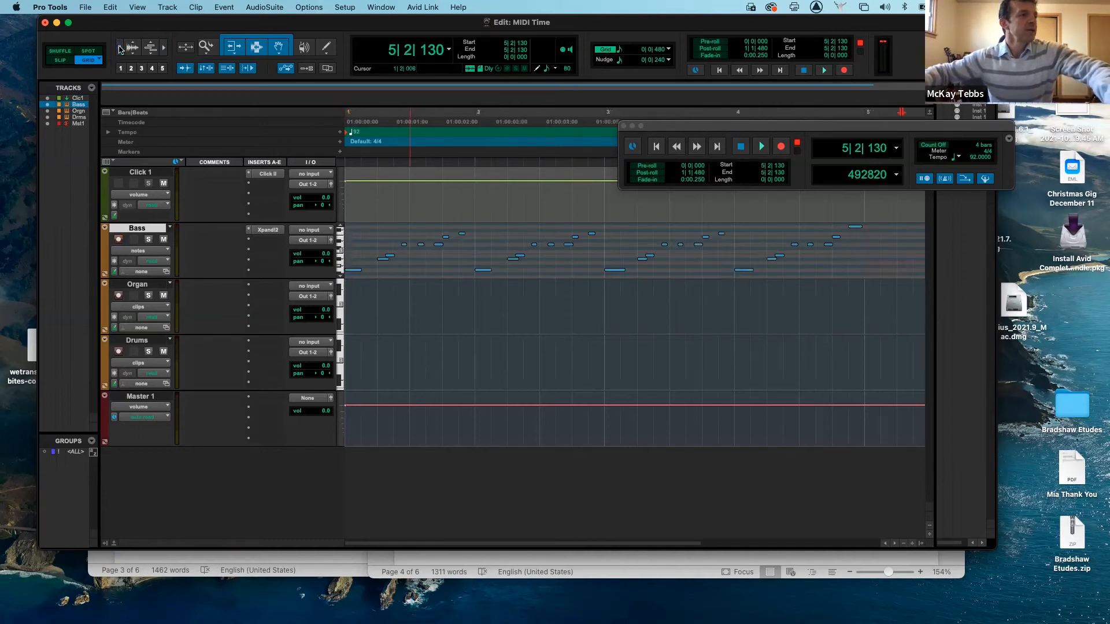
{"action": "left_click", "coordinate": [120, 48]}
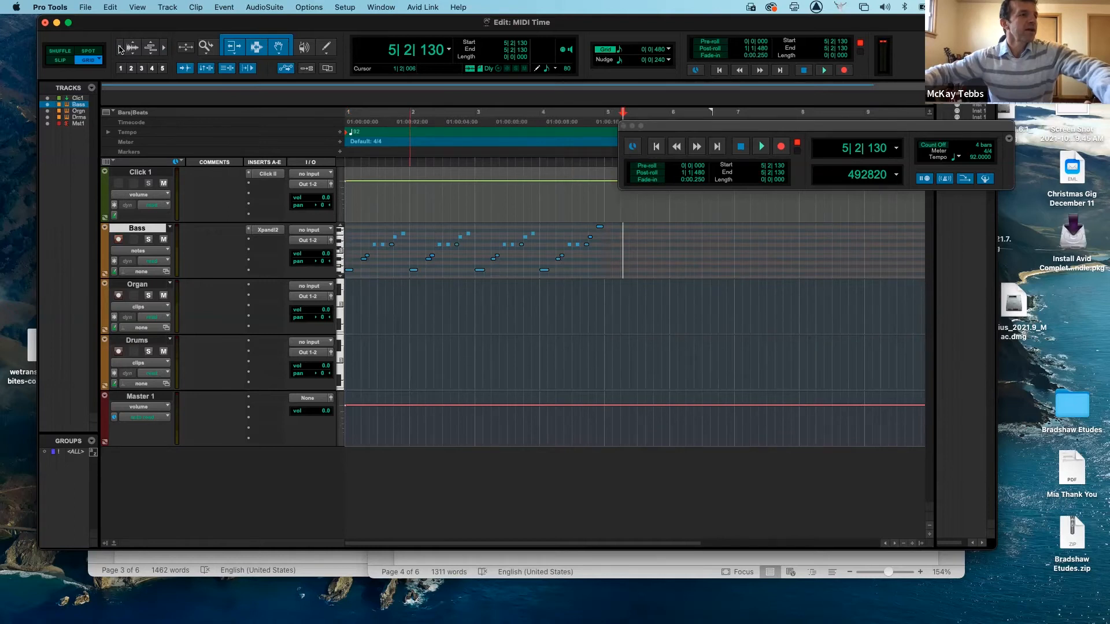
- Switch the Bass track's view to clips briefly, and from there to velocity
{"action": "left_click", "coordinate": [161, 253]}
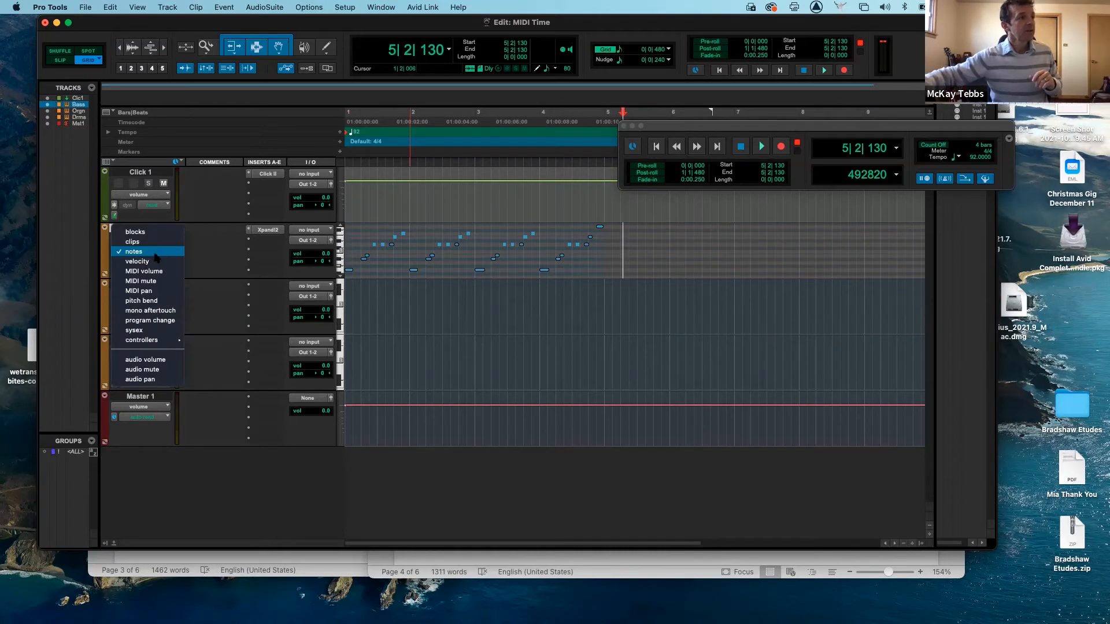
{"action": "left_click", "coordinate": [155, 243]}
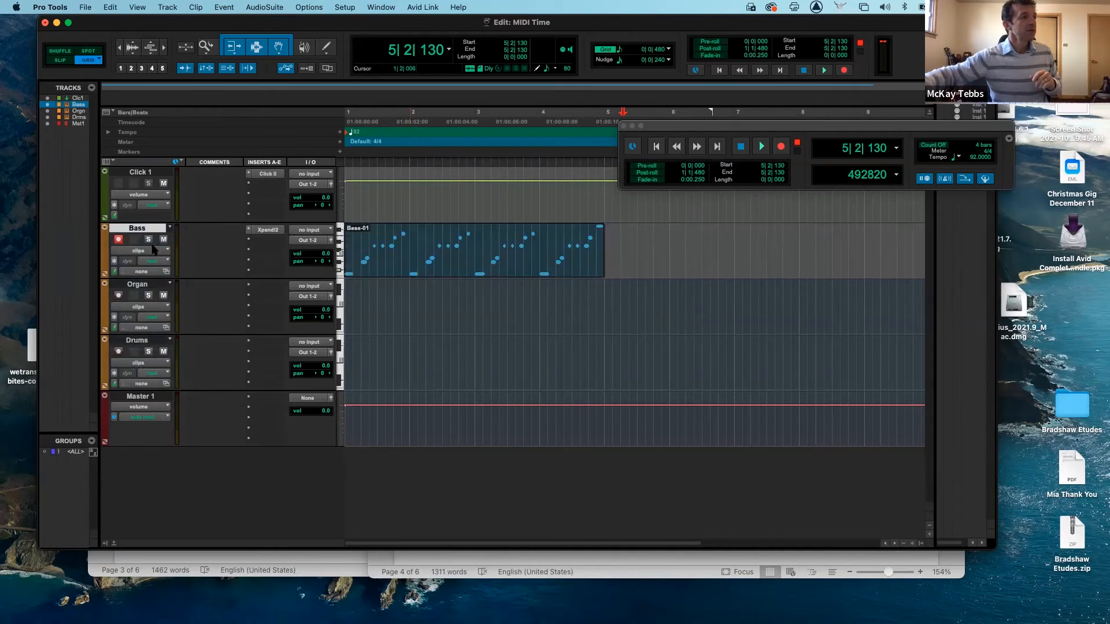
{"action": "left_click", "coordinate": [154, 250]}
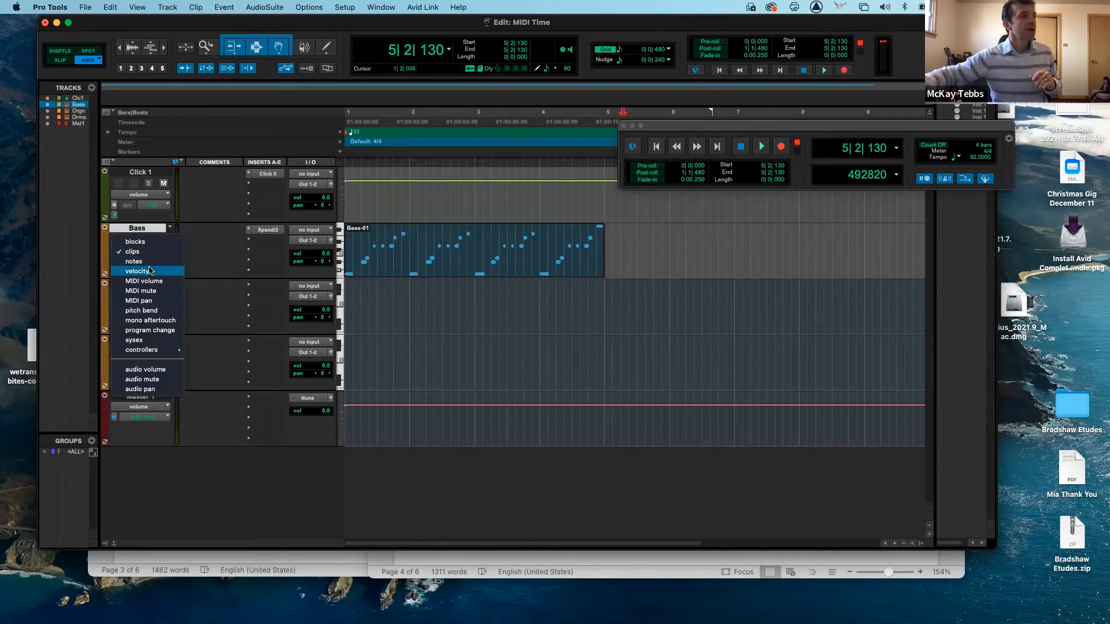
{"action": "left_click", "coordinate": [149, 271]}
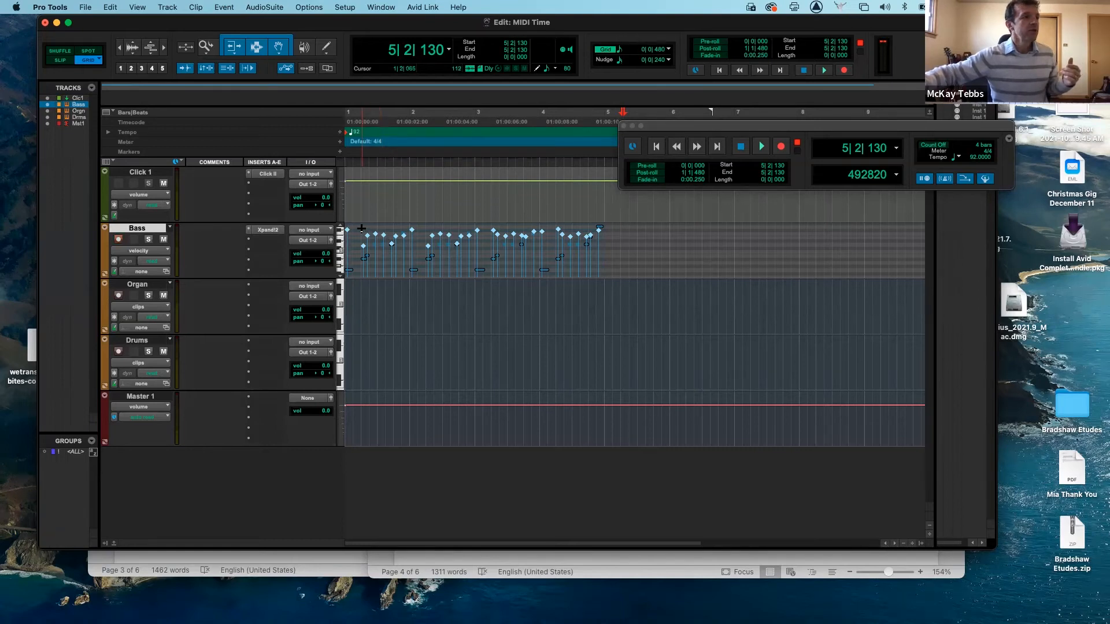
- Try lowering the velocities of the Bass notes in the latter part of bar 1, audition them from the session start and undo the change
{"action": "left_click_drag", "start_coordinate": [359, 228], "coordinate": [387, 264]}
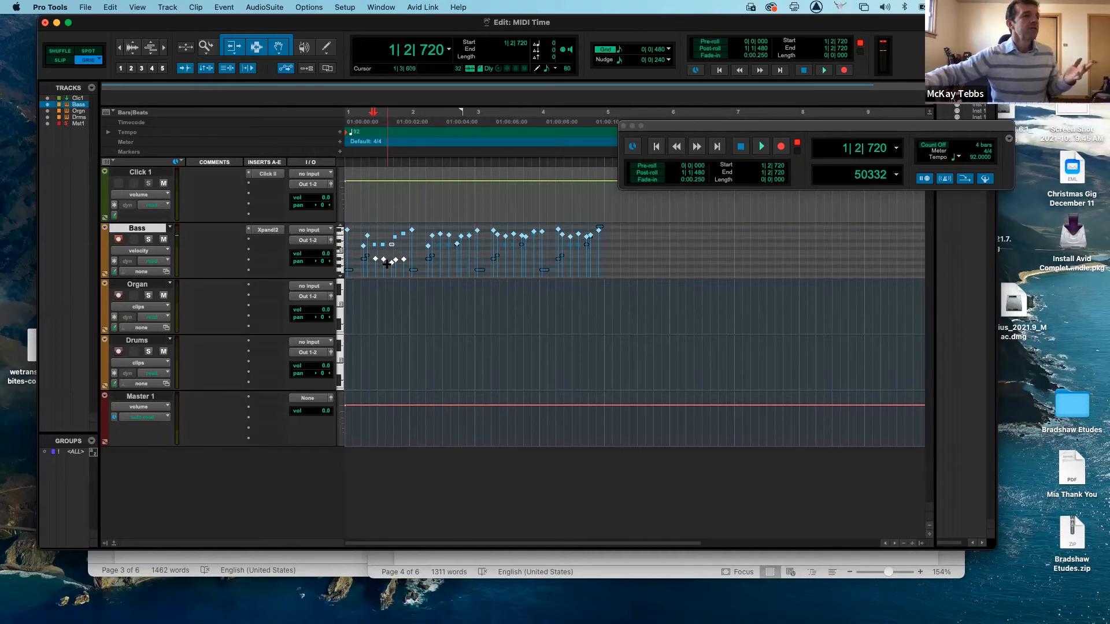
{"action": "key", "text": "Return"}
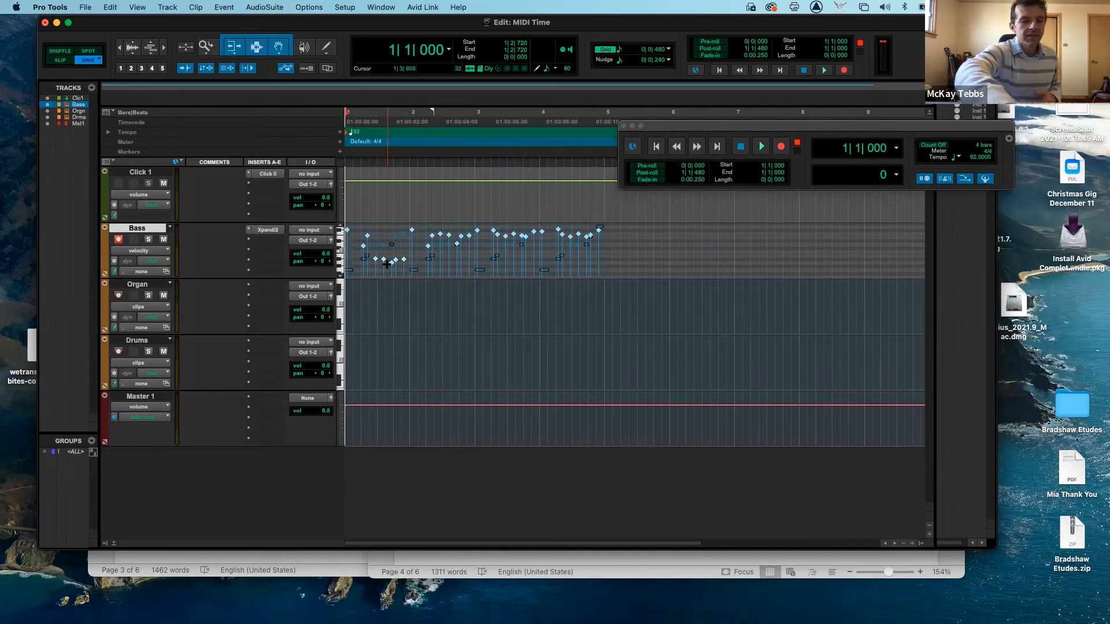
{"action": "key", "text": "space"}
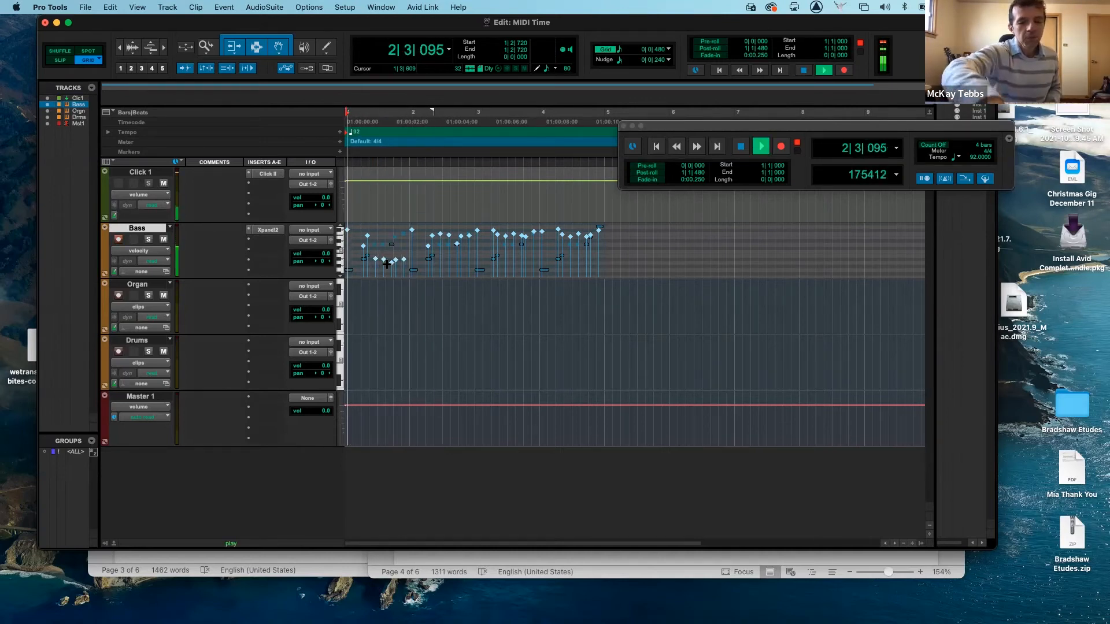
{"action": "key", "text": "space"}
{"action": "key", "text": "super+z"}
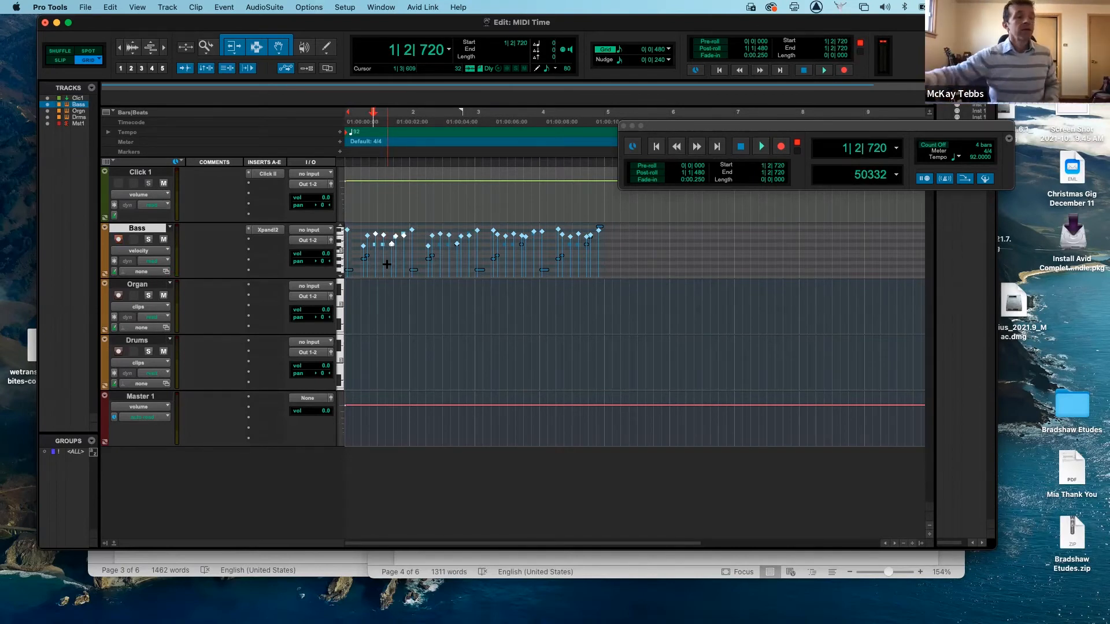
- Return the Bass track to clips view and switch record-arming from the Bass track to the Organ track
{"action": "left_click", "coordinate": [159, 252]}
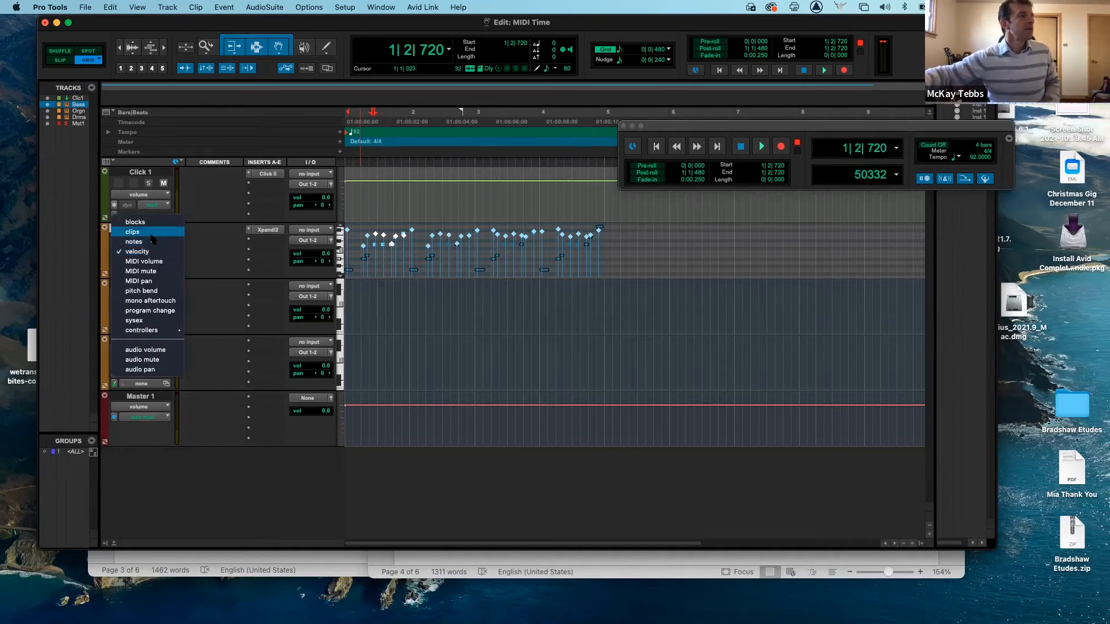
{"action": "left_click", "coordinate": [152, 232]}
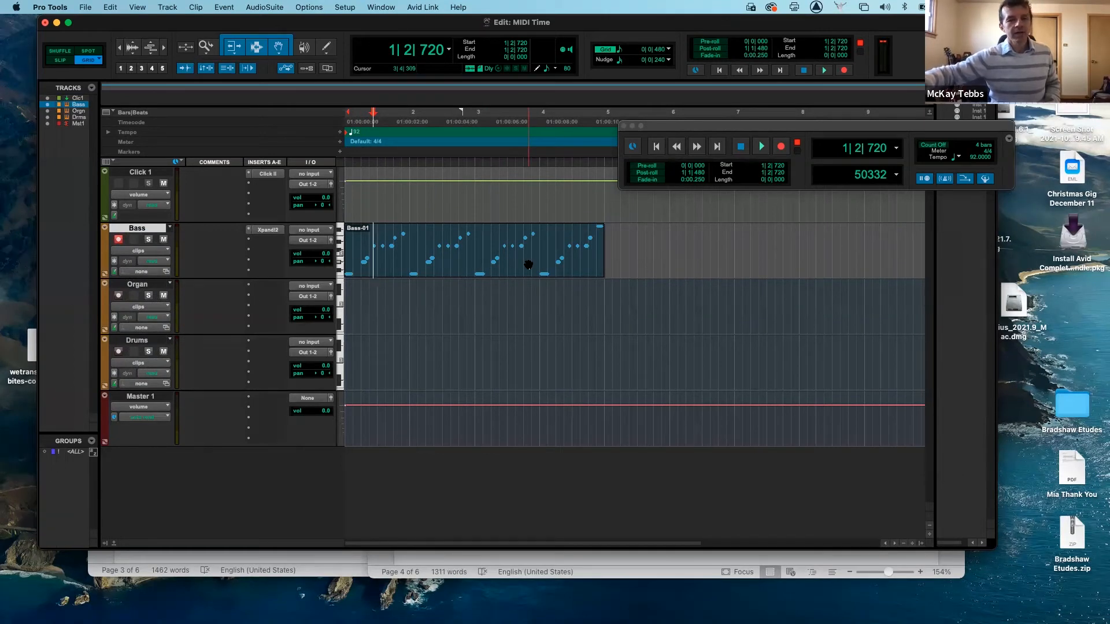
{"action": "left_click", "coordinate": [139, 284]}
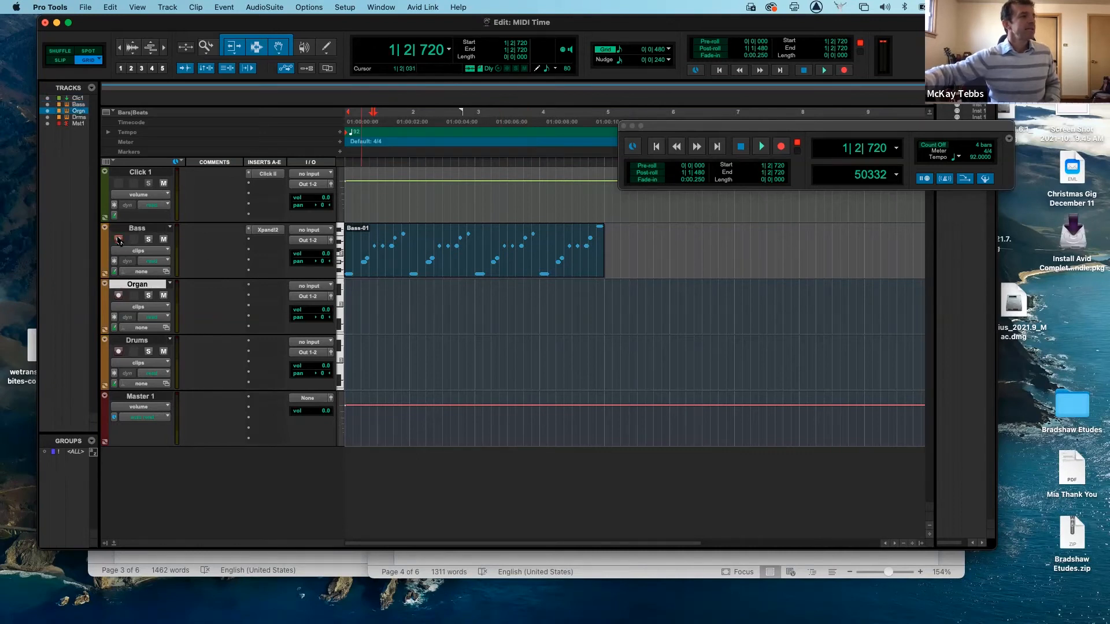
{"action": "left_click", "coordinate": [119, 296]}
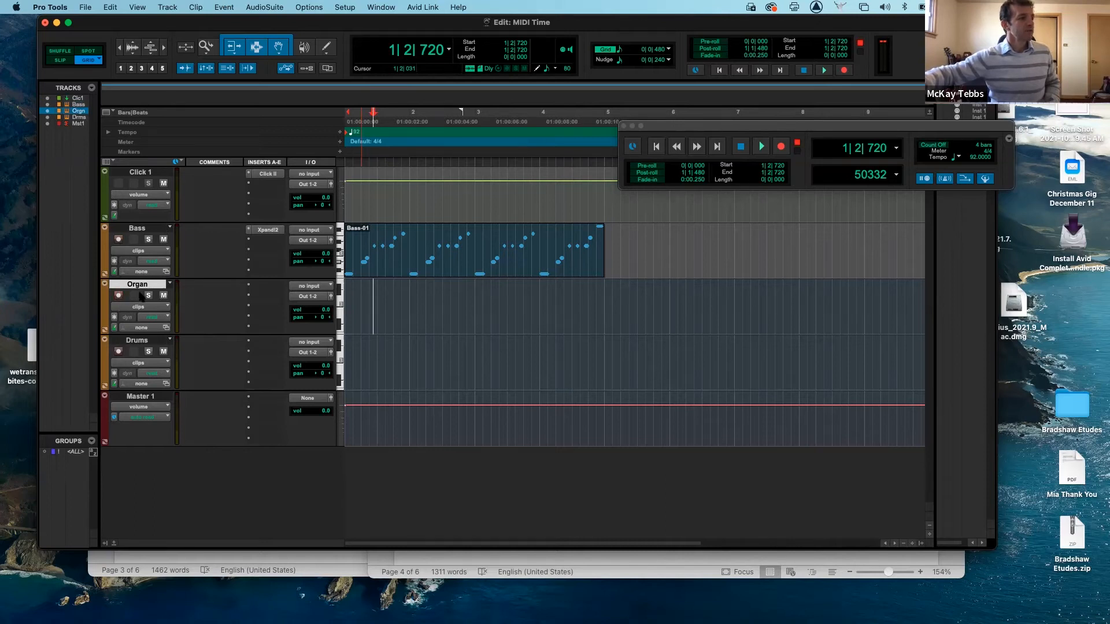
- Insert the Xpand!2 (mono) instrument plug-in in the Organ track's first insert slot
{"action": "left_click", "coordinate": [258, 289]}
{"action": "mouse_move", "coordinate": [289, 287]}
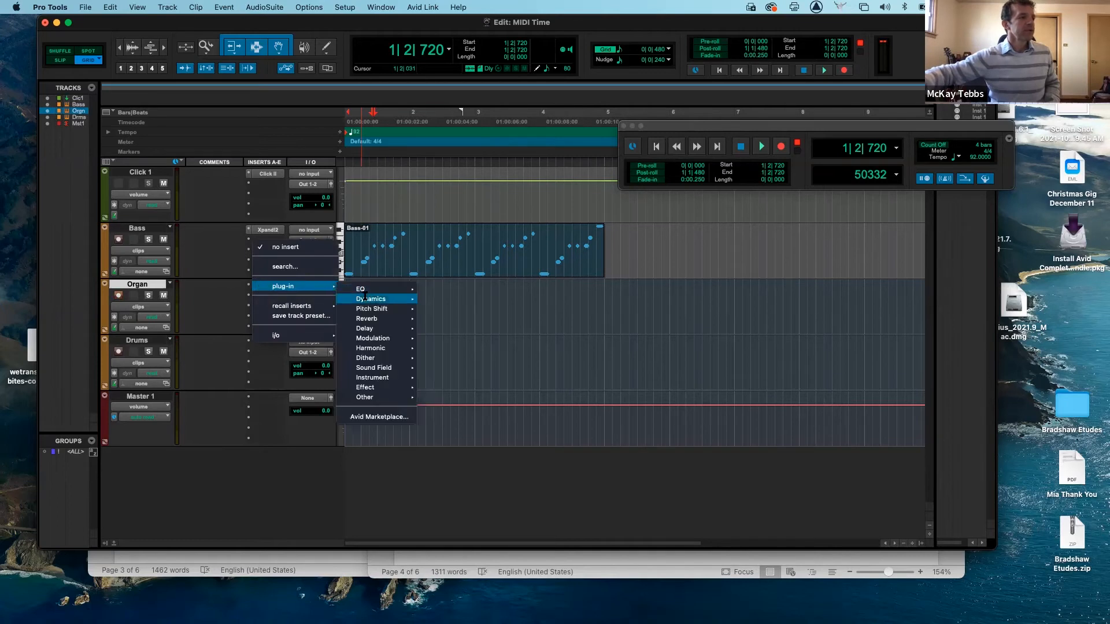
{"action": "mouse_move", "coordinate": [382, 378]}
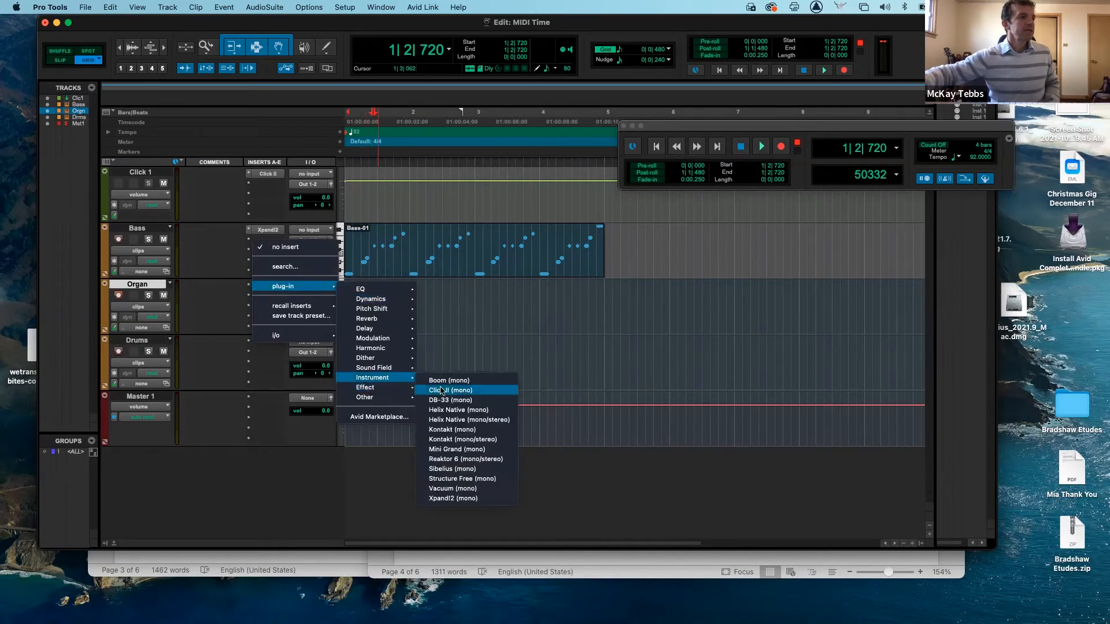
{"action": "left_click", "coordinate": [460, 498]}
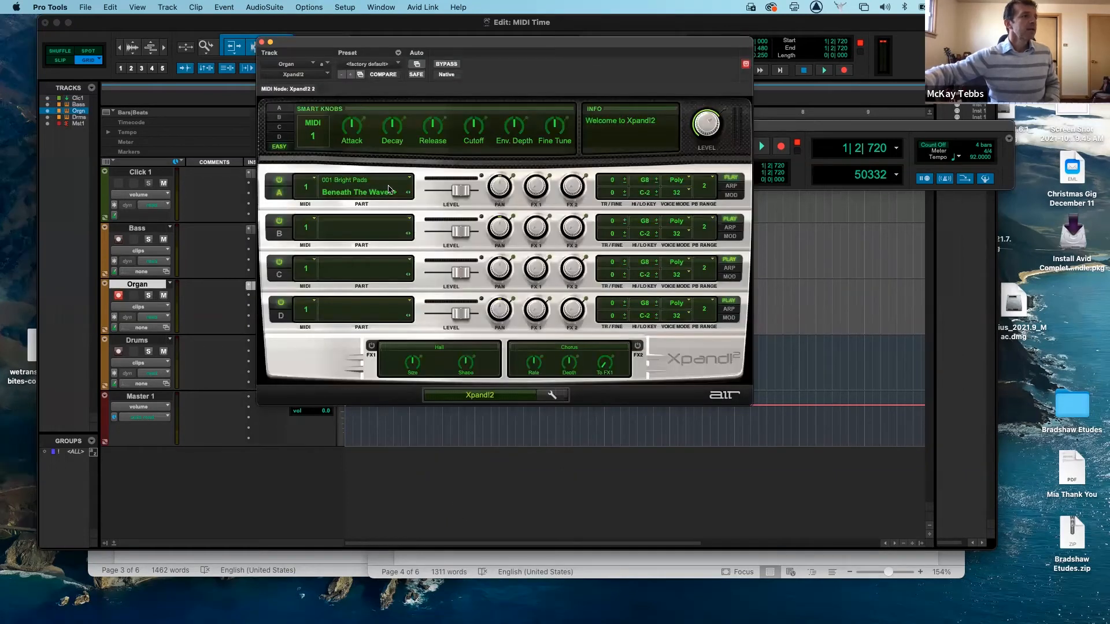
- Load the Jazz Rich+ sound from the 012 Organs category into part A of Xpand!2
{"action": "left_click", "coordinate": [389, 189]}
{"action": "mouse_move", "coordinate": [379, 308]}
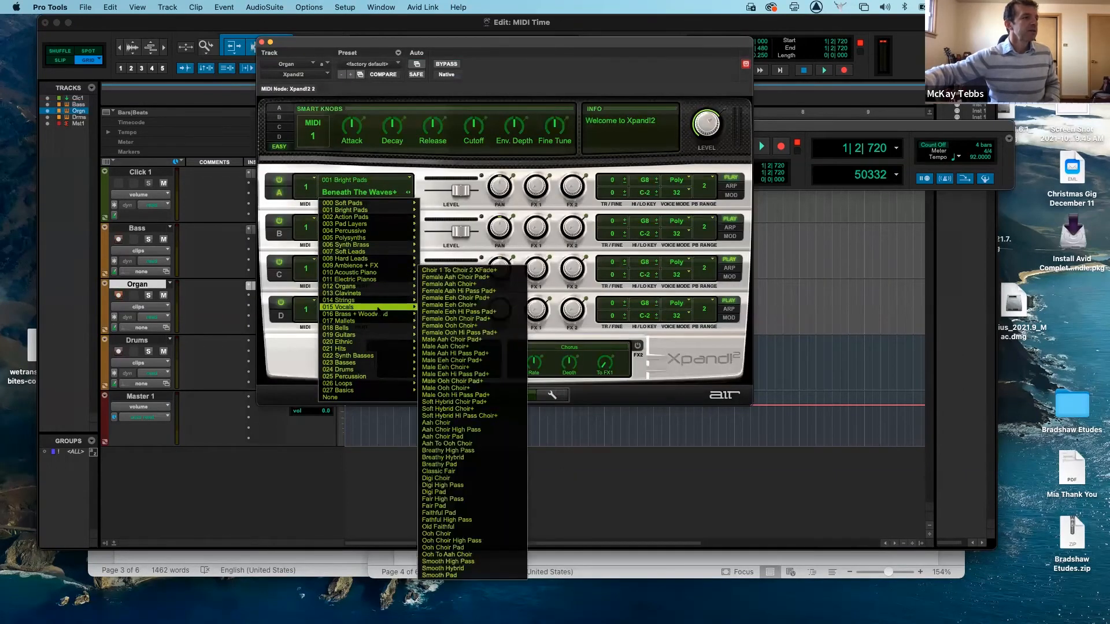
{"action": "mouse_move", "coordinate": [386, 287]}
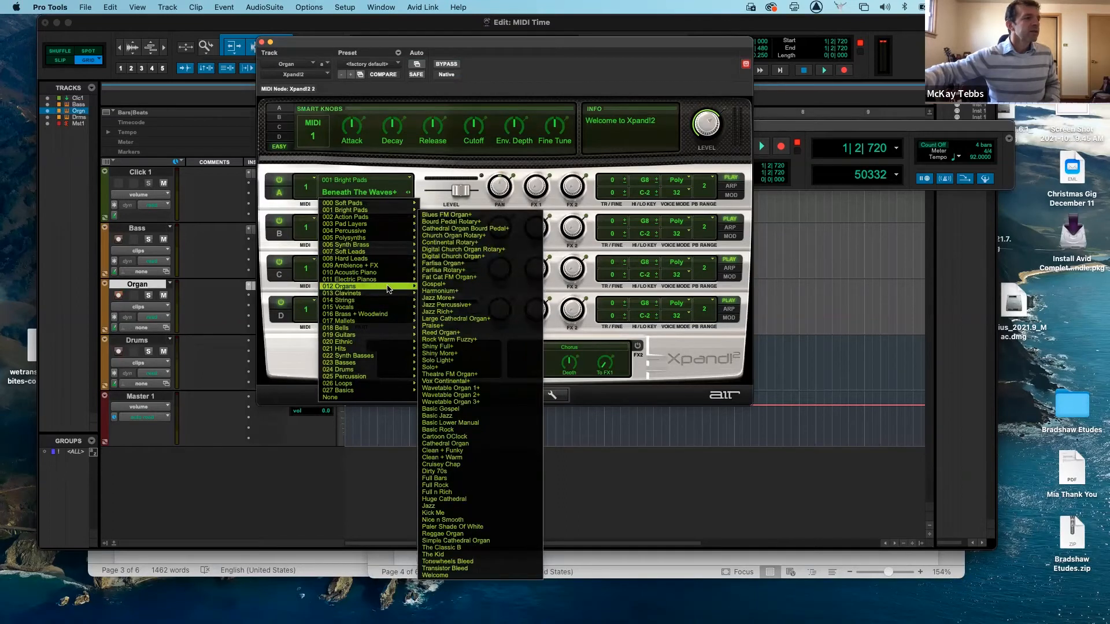
{"action": "left_click", "coordinate": [462, 312]}
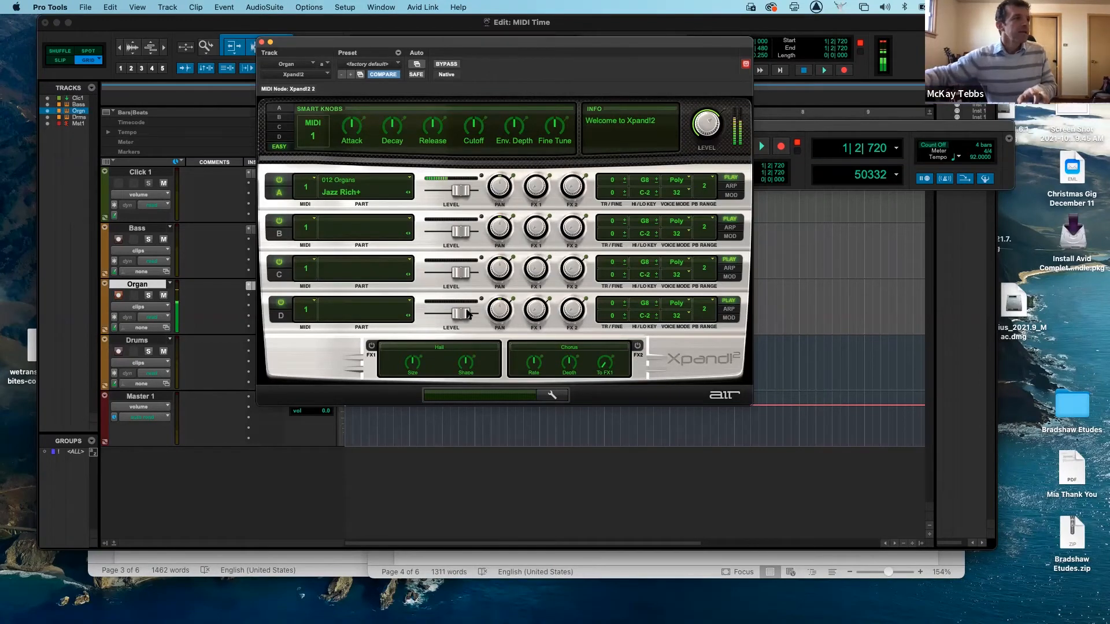
- Audition the following organ sounds in part A, settle on Shiny Full+ and close the plug-in window
{"action": "left_click", "coordinate": [409, 193]}
{"action": "left_click", "coordinate": [409, 194]}
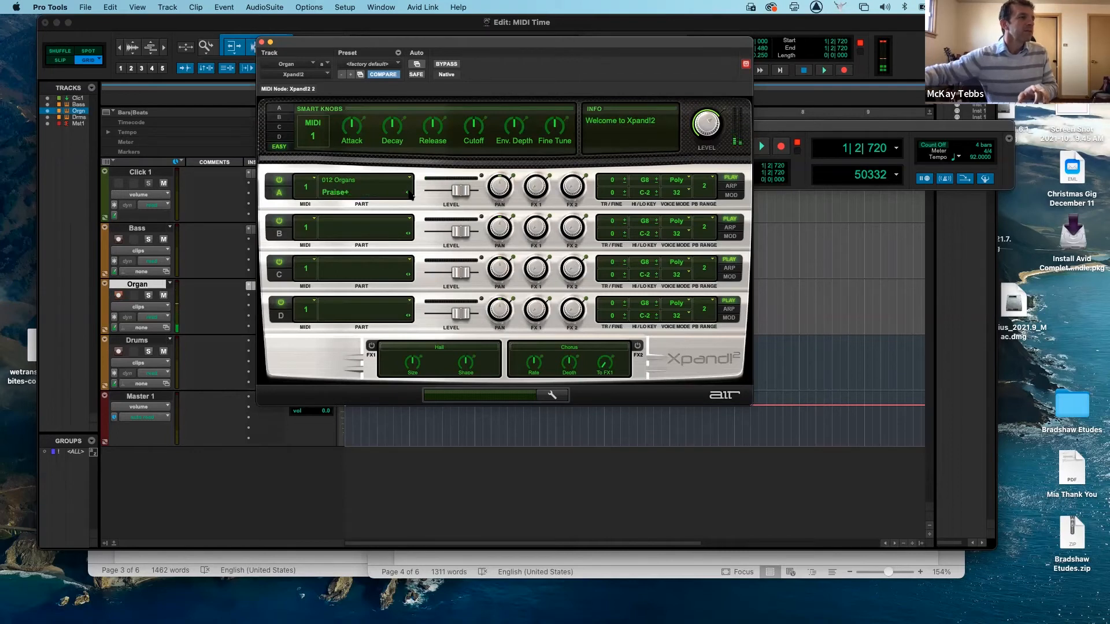
{"action": "left_click", "coordinate": [409, 193]}
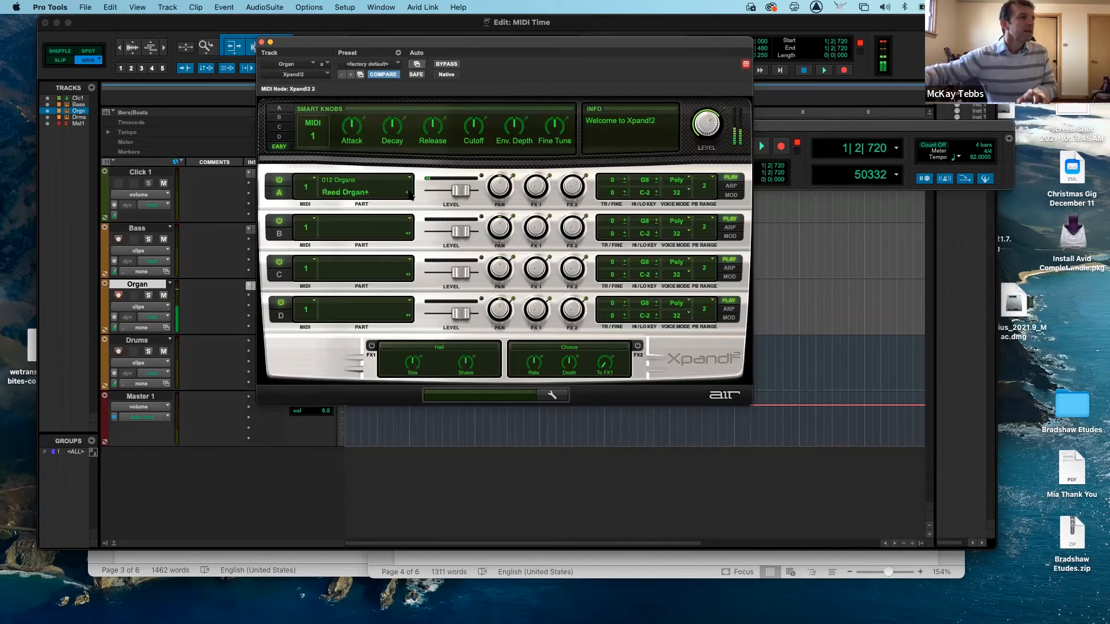
{"action": "left_click", "coordinate": [409, 193]}
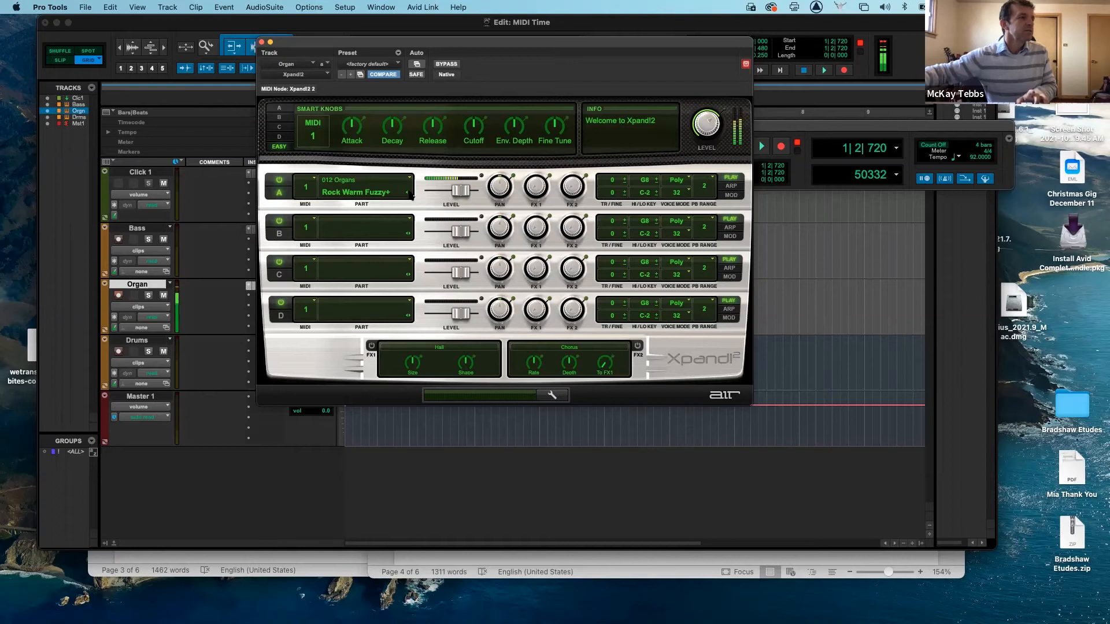
{"action": "left_click", "coordinate": [409, 193]}
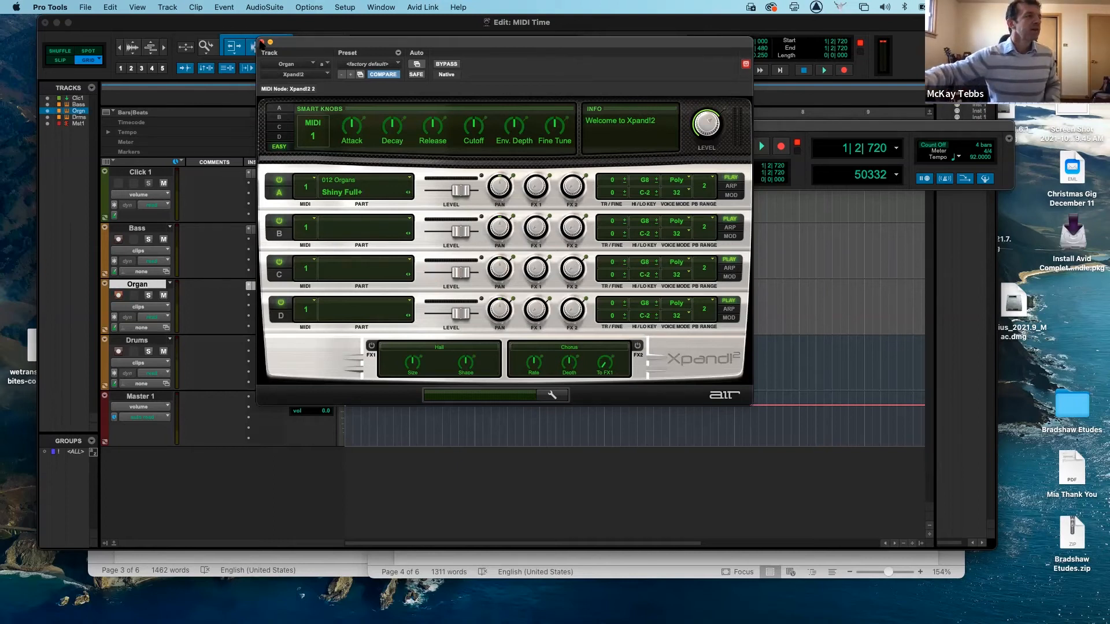
{"action": "left_click", "coordinate": [262, 42]}
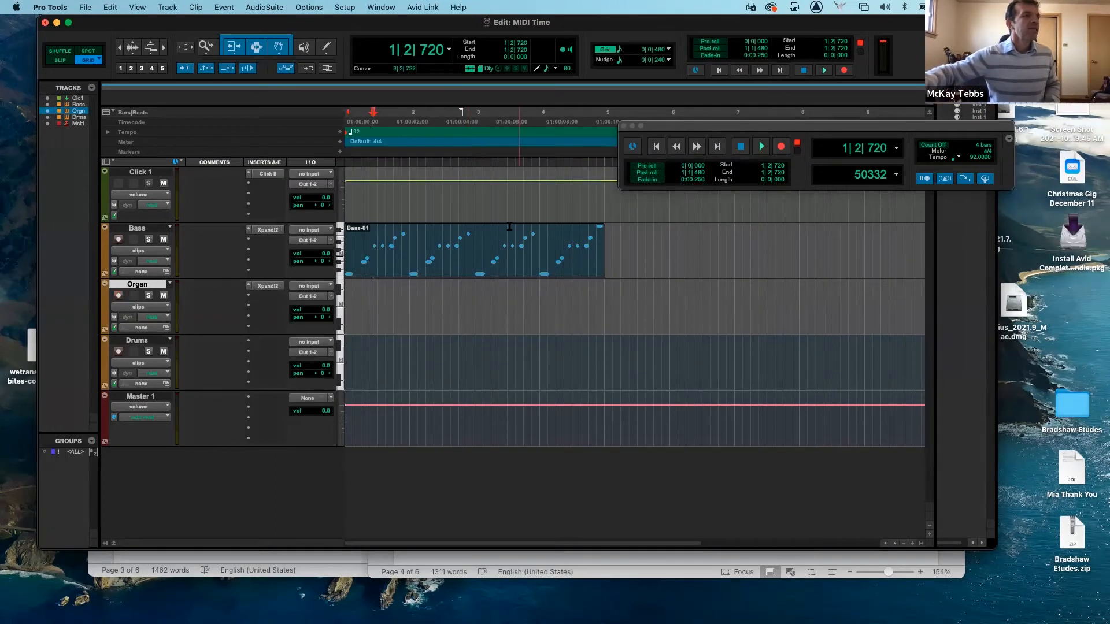
- Record a sustained organ part from the session start and trim the end of its clip back to the start of bar 5
{"action": "key", "text": "Return"}
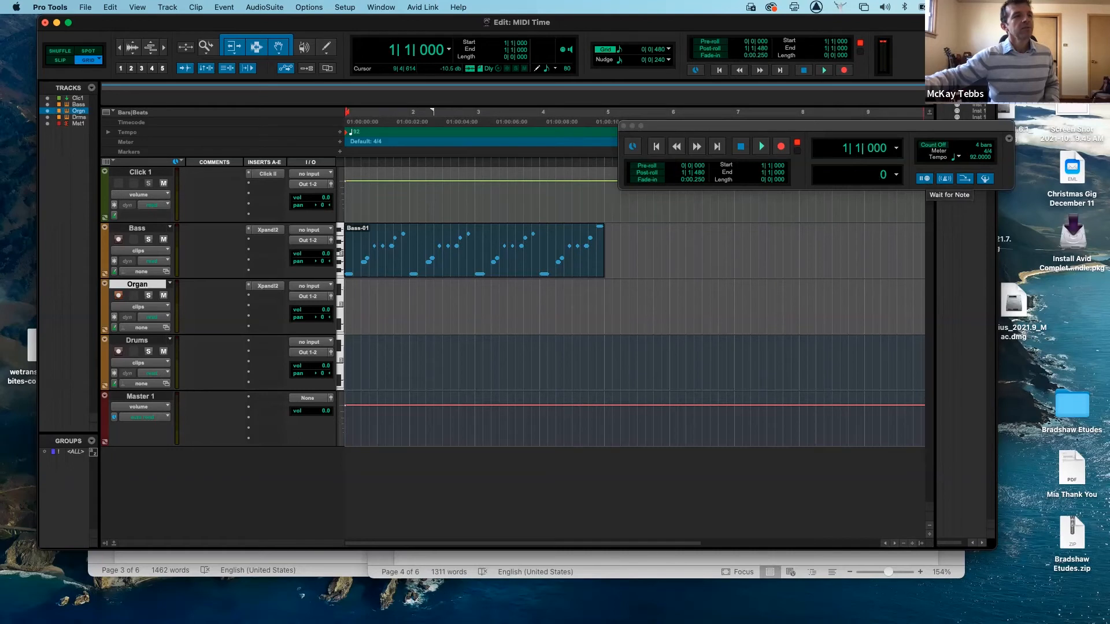
{"action": "left_click", "coordinate": [780, 148]}
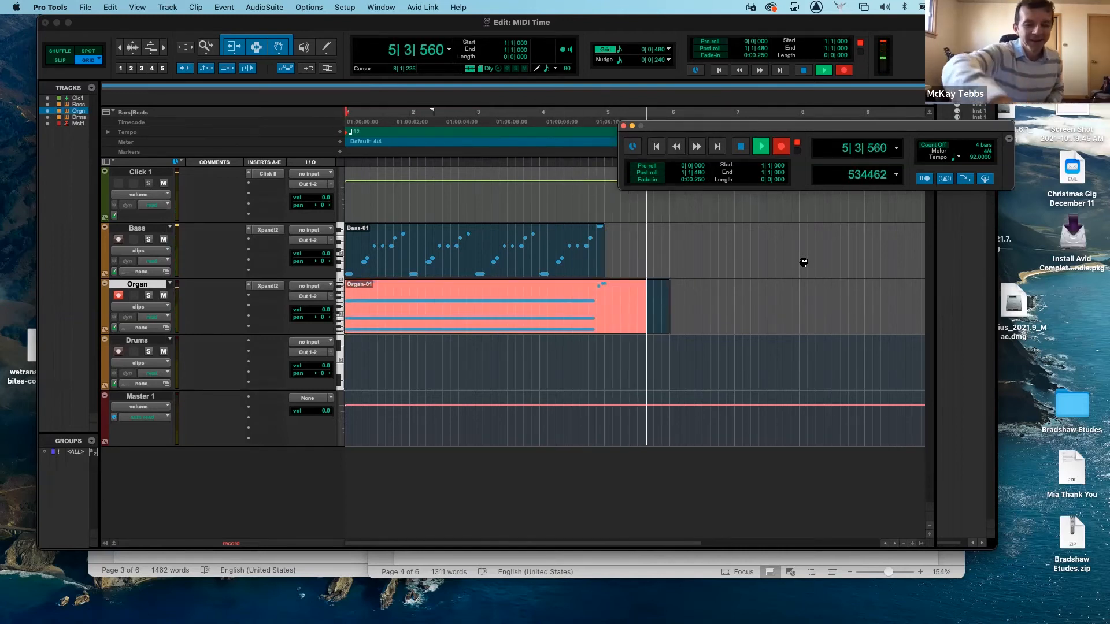
{"action": "key", "text": "space"}
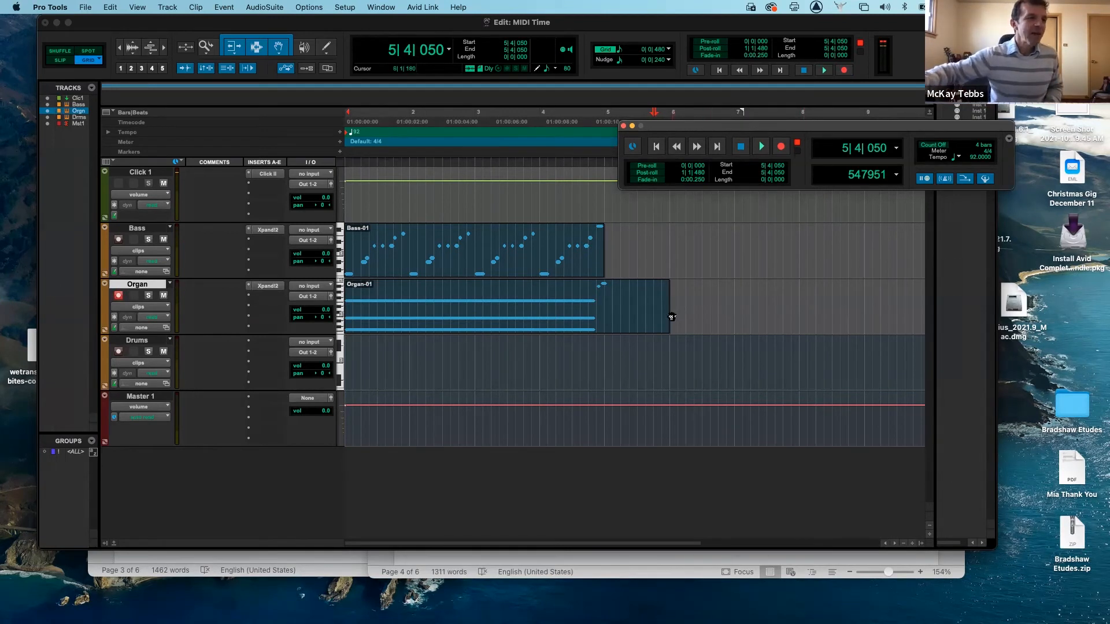
{"action": "left_click_drag", "start_coordinate": [666, 311], "coordinate": [606, 304]}
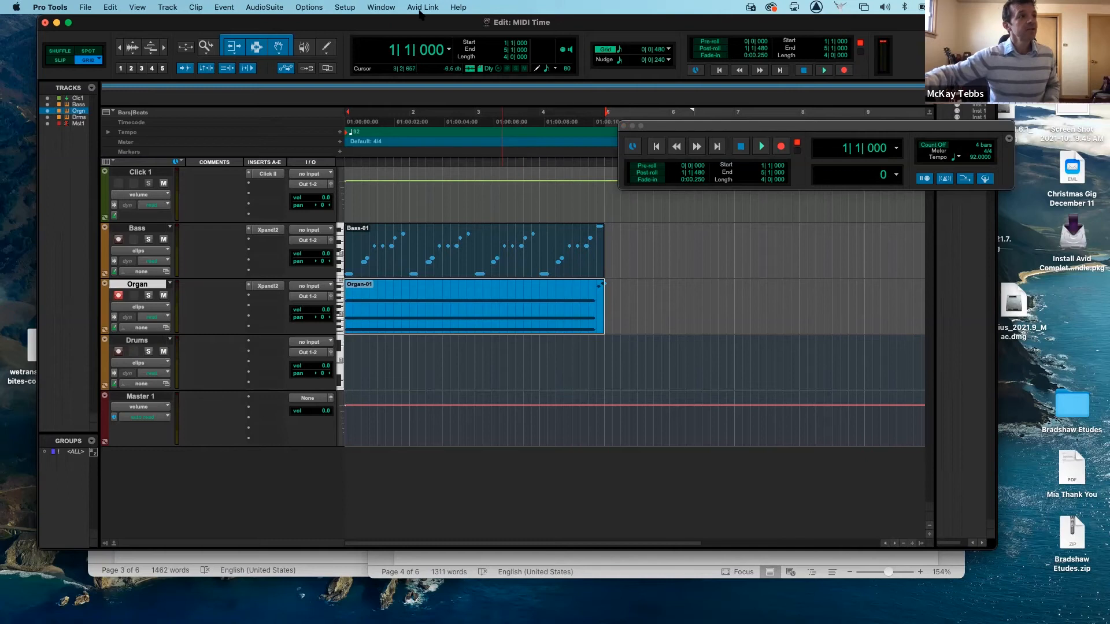
- Quantize the Organ clip's note starts to a 1/16 note grid and trim the clip's end back to the start of bar 5
{"action": "left_click", "coordinate": [226, 7]}
{"action": "mouse_move", "coordinate": [232, 52]}
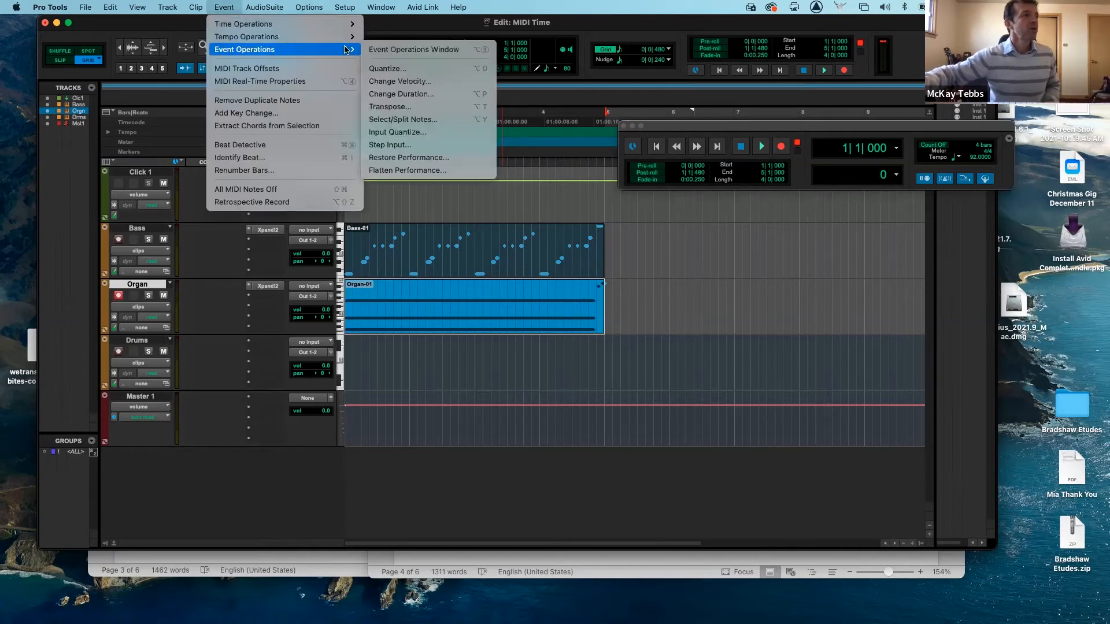
{"action": "left_click", "coordinate": [399, 69]}
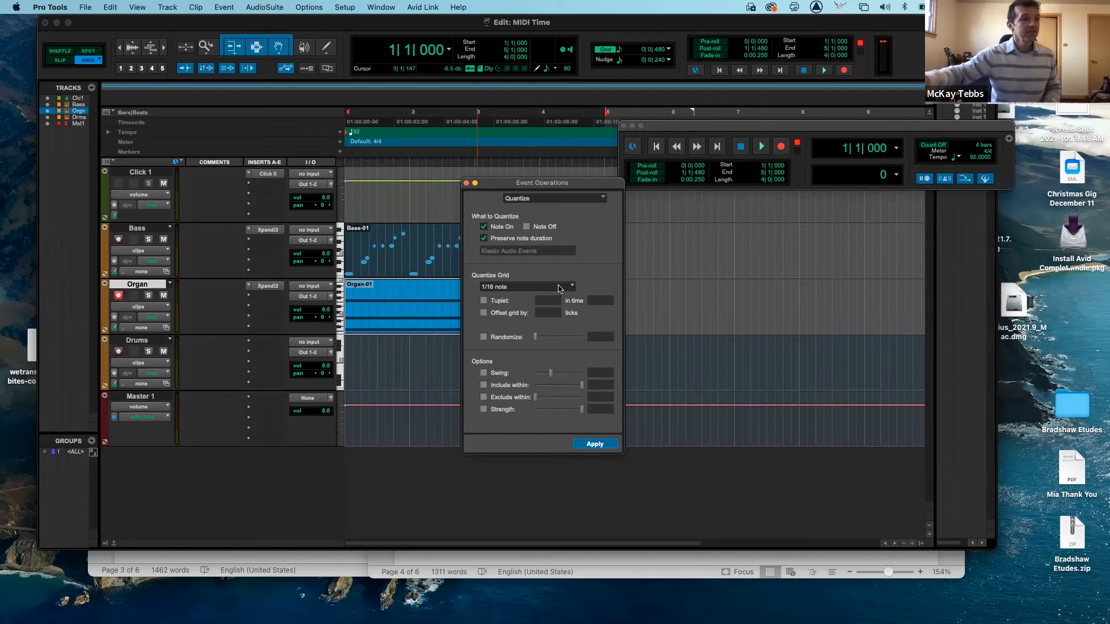
{"action": "left_click", "coordinate": [596, 446]}
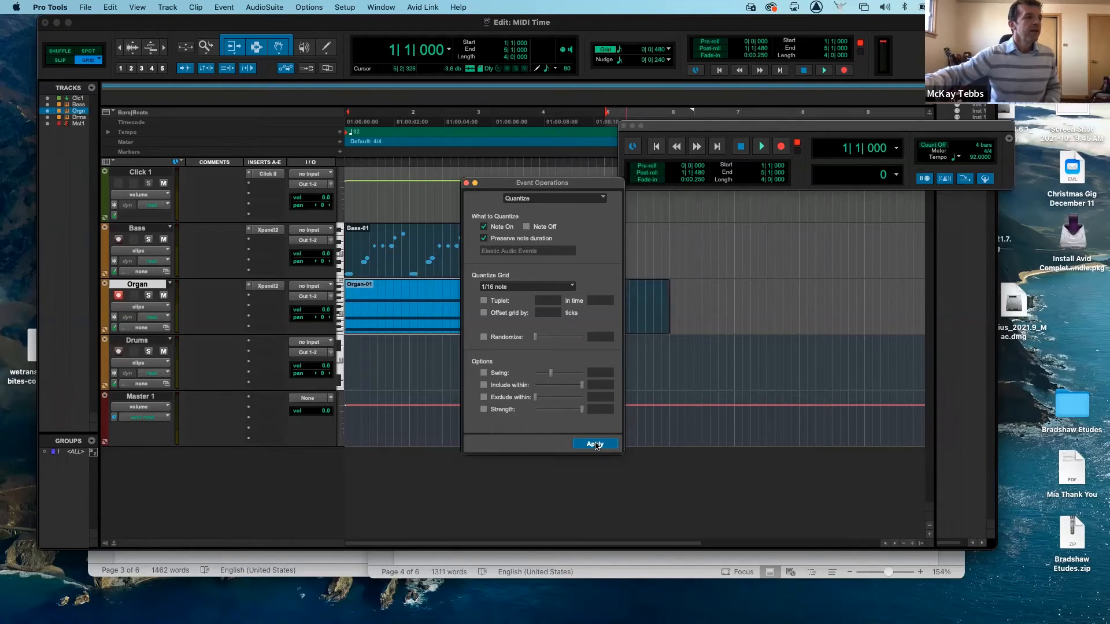
{"action": "left_click", "coordinate": [466, 184]}
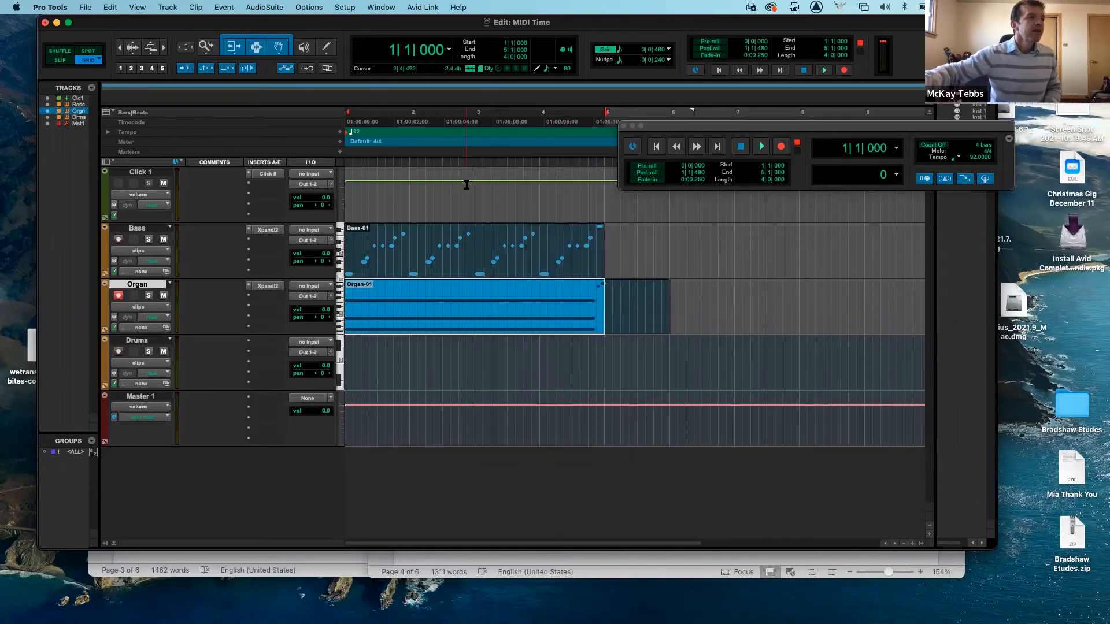
{"action": "left_click", "coordinate": [665, 322]}
{"action": "left_click_drag", "start_coordinate": [666, 322], "coordinate": [605, 326]}
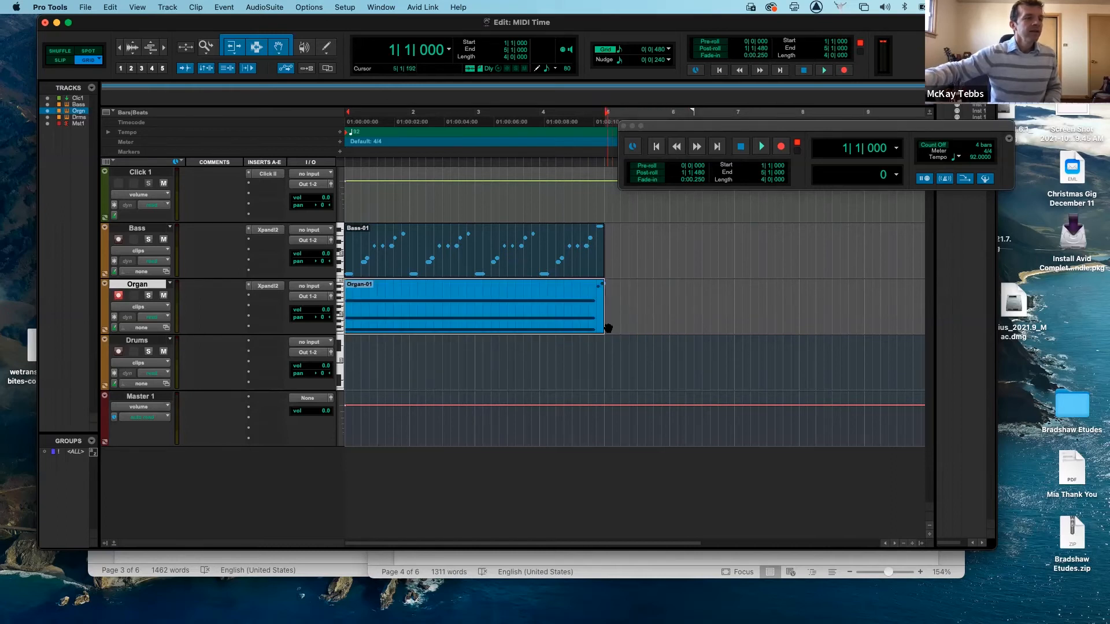
- Play the session from its beginning to hear the bass and organ parts together, and stop after the clips end
{"action": "key", "text": "Return"}
{"action": "key", "text": "space"}
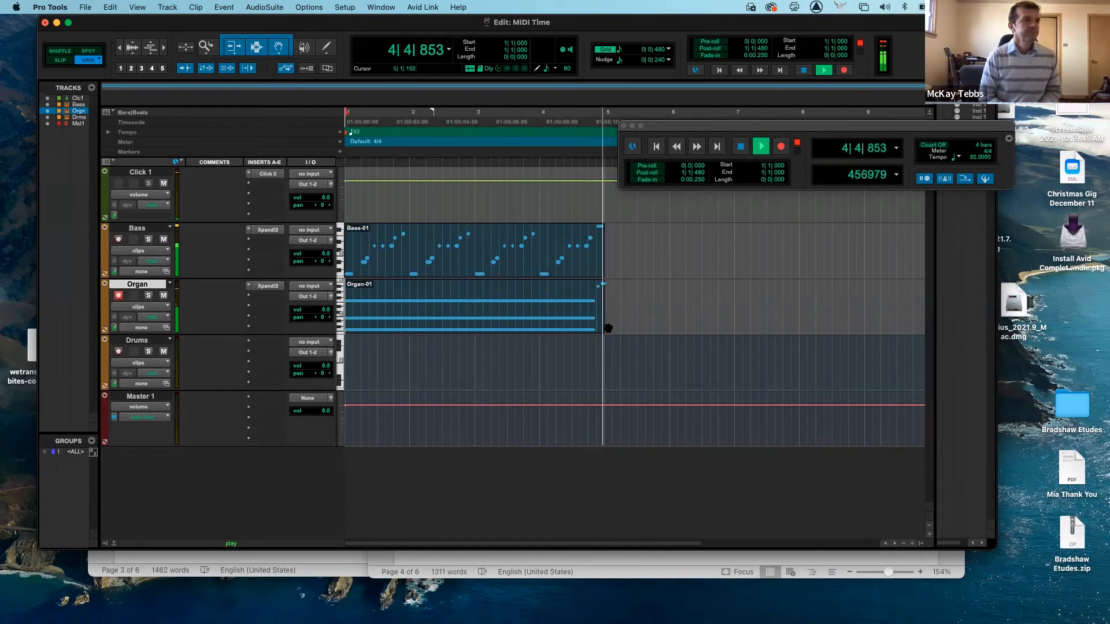
{"action": "key", "text": "space"}
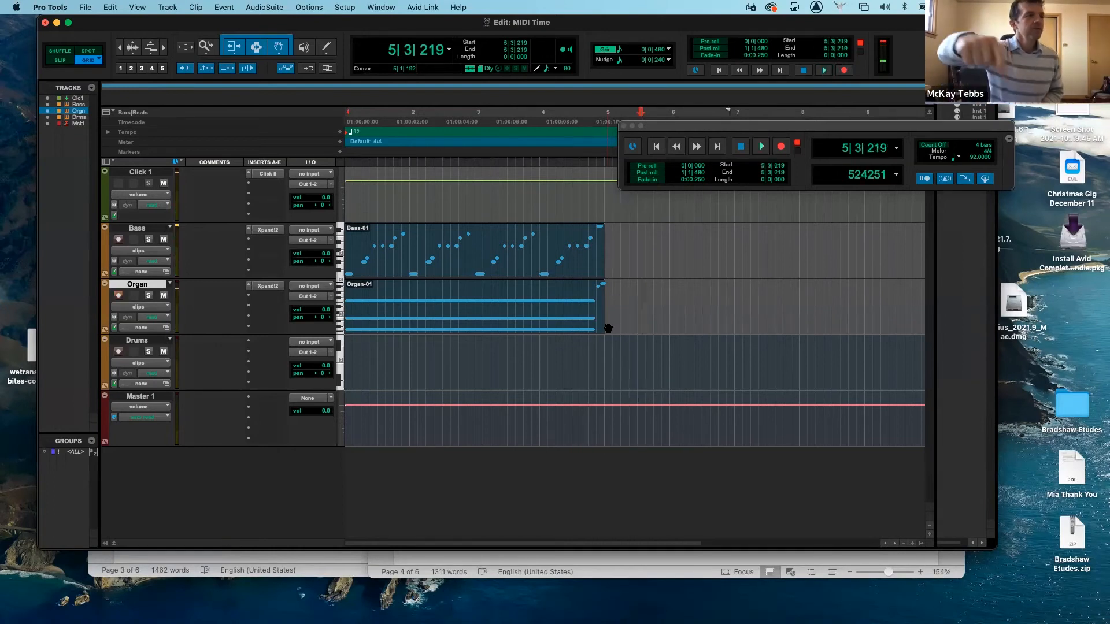
{"action": "key", "text": "shift+r"}
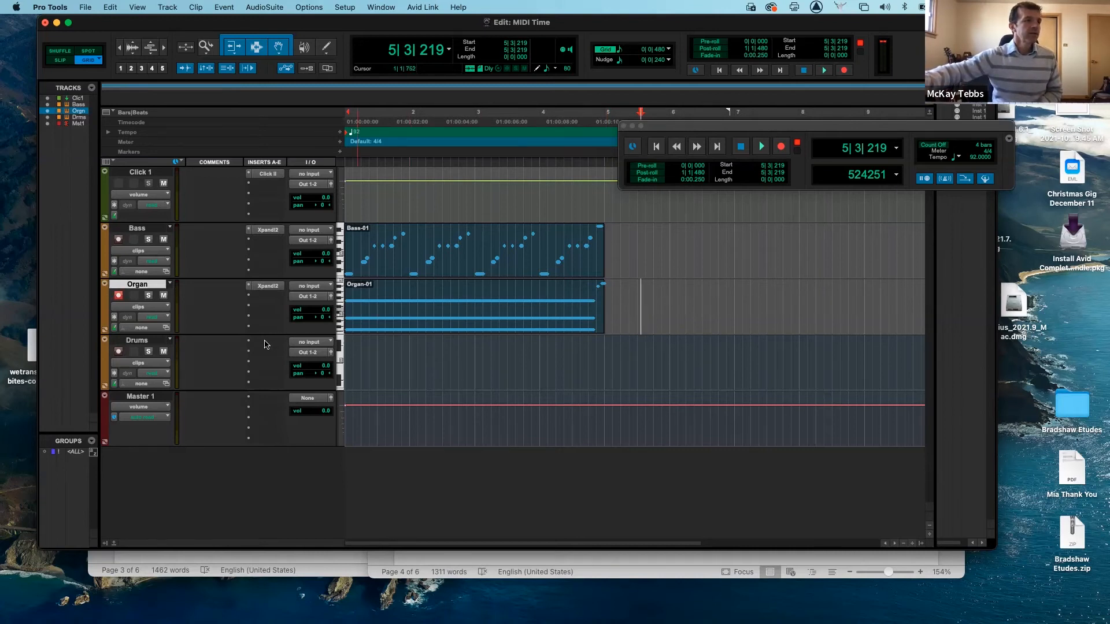
- Insert the Boom (mono) instrument plug-in in the Drums track's first insert slot
{"action": "left_click", "coordinate": [267, 344]}
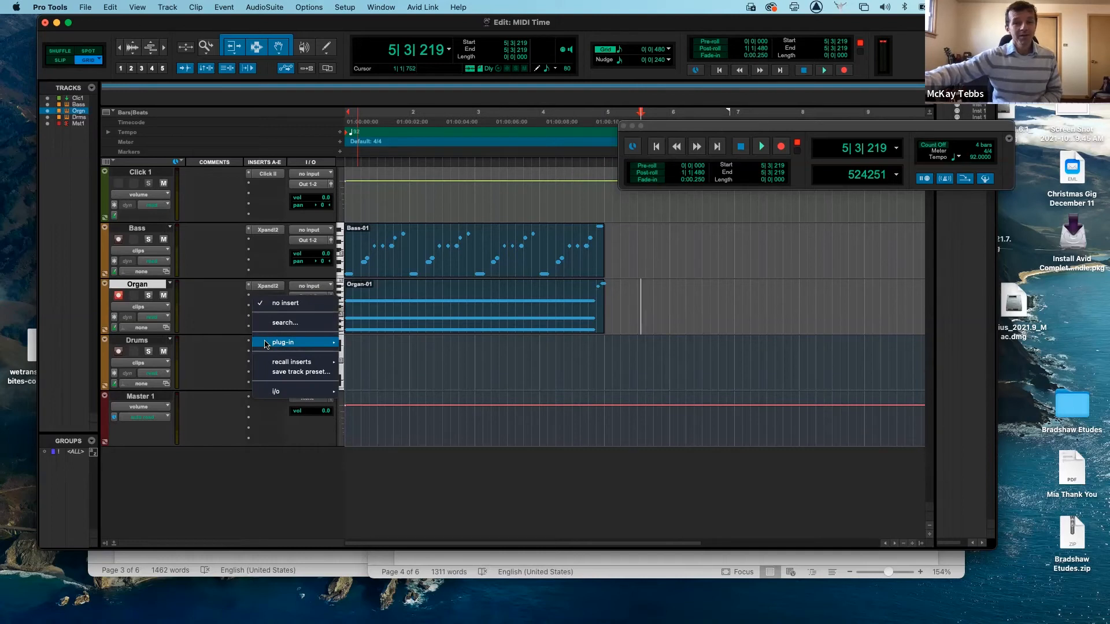
{"action": "mouse_move", "coordinate": [266, 344]}
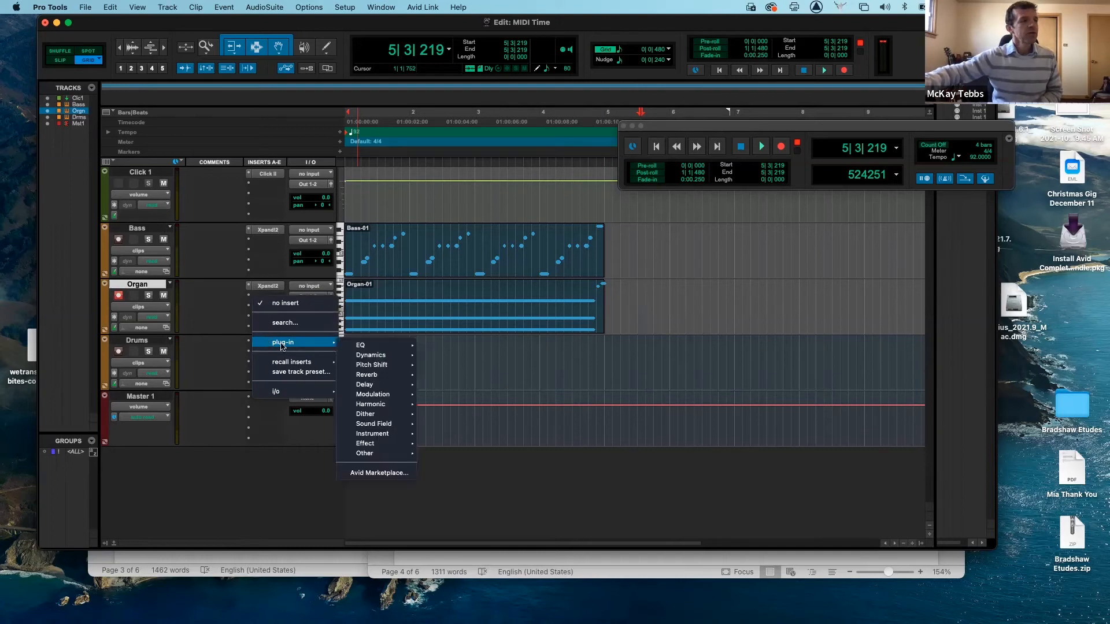
{"action": "mouse_move", "coordinate": [370, 425]}
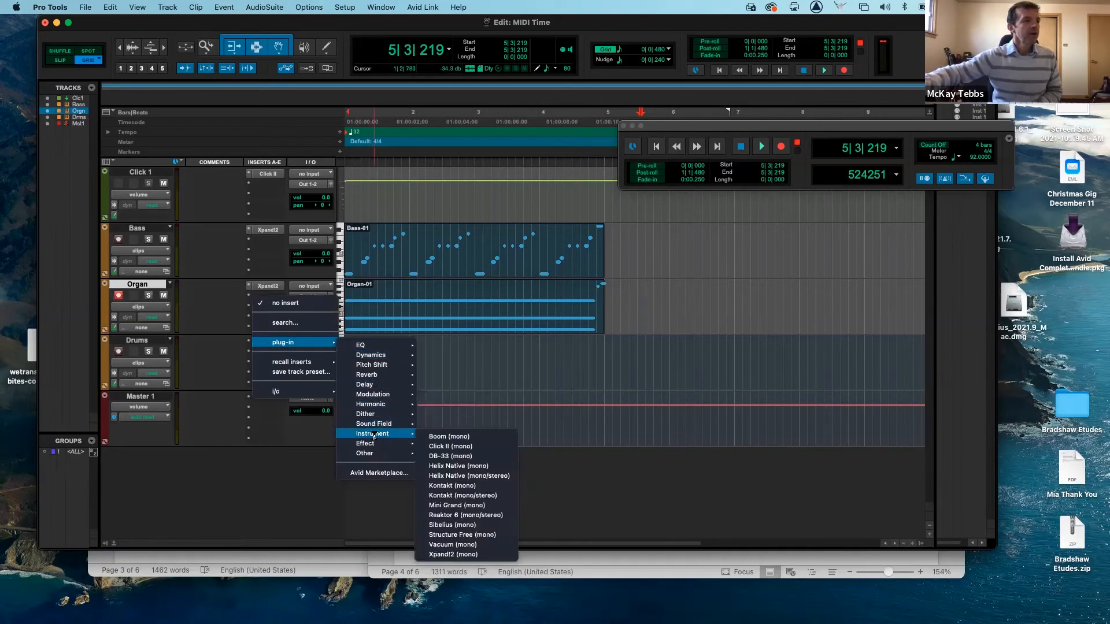
{"action": "left_click", "coordinate": [466, 438]}
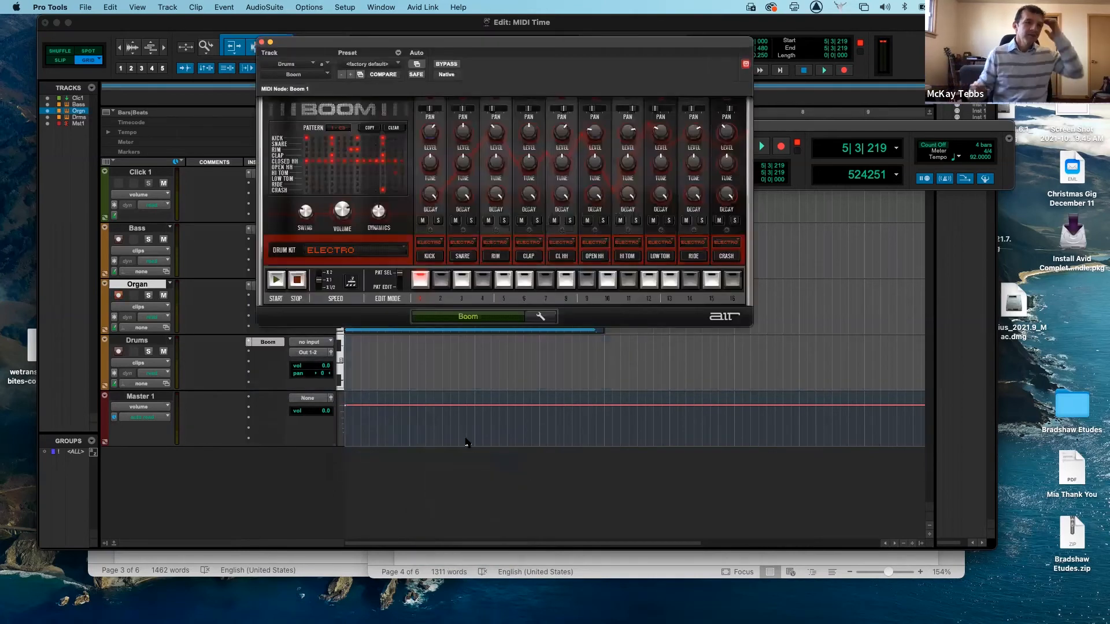
- Audition Boom's default pattern, switch the drum kit to Urban 2, audition it again and close the plug-in window
{"action": "left_click", "coordinate": [274, 281]}
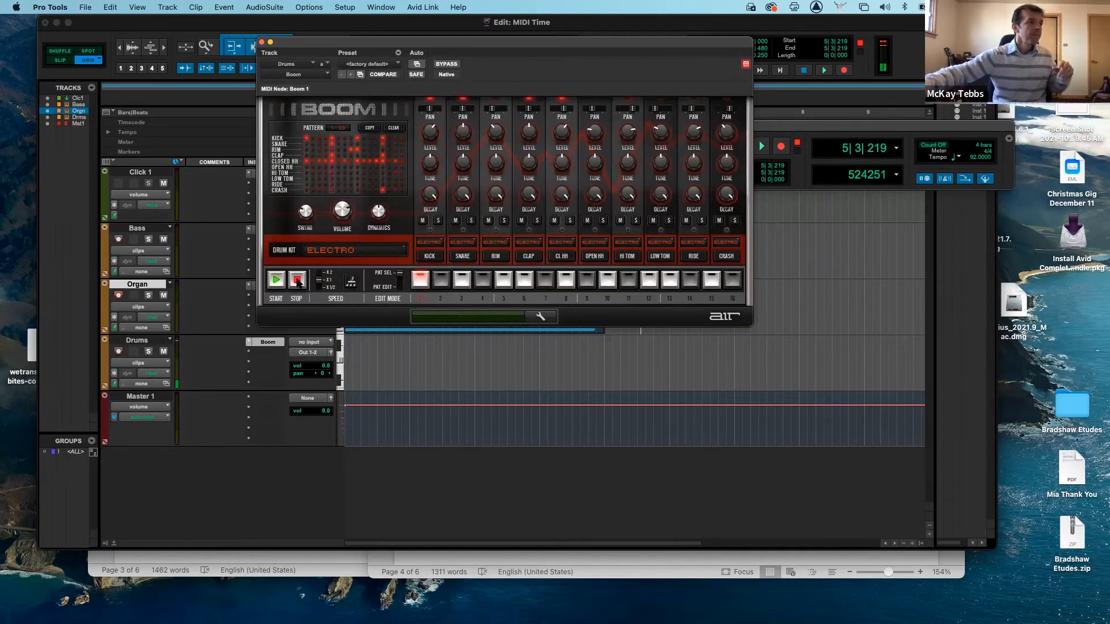
{"action": "left_click", "coordinate": [297, 281]}
{"action": "left_click", "coordinate": [359, 255]}
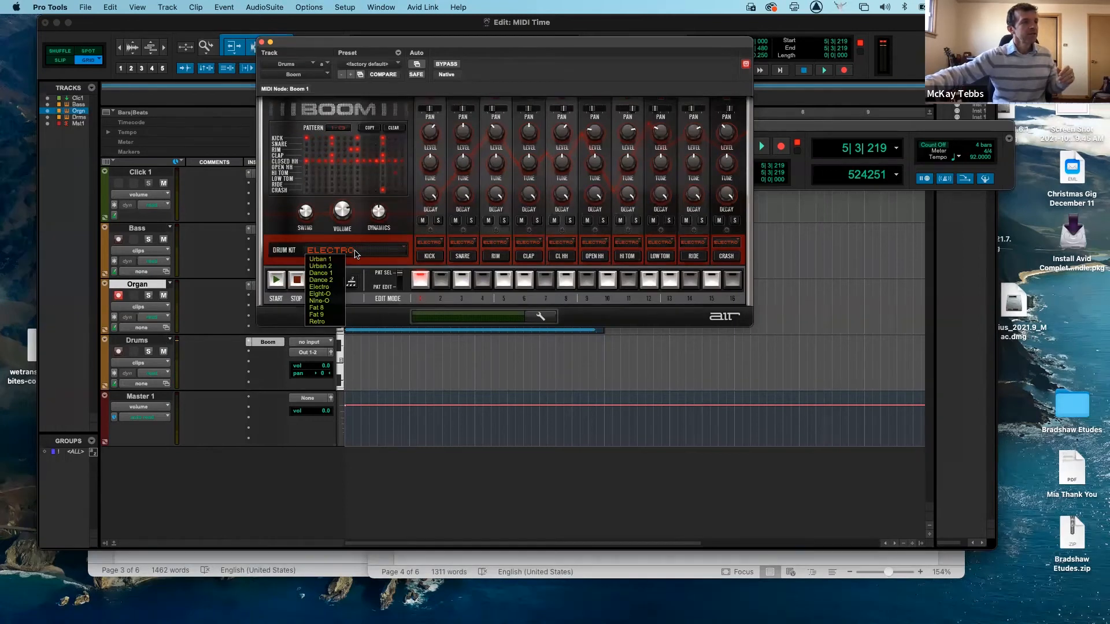
{"action": "left_click", "coordinate": [319, 266]}
{"action": "left_click", "coordinate": [276, 280]}
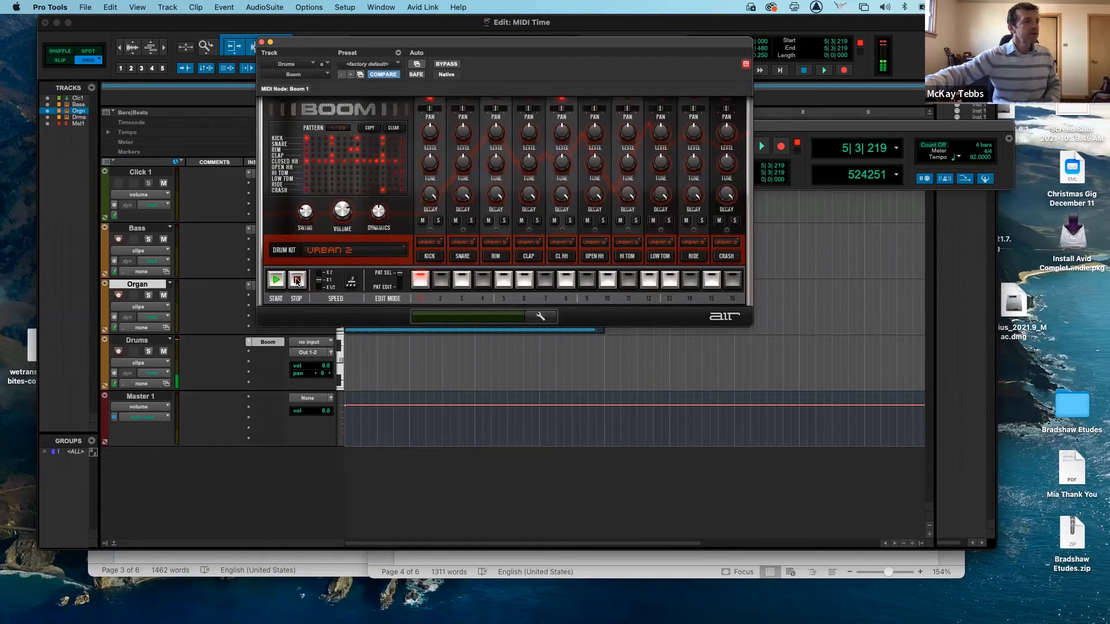
{"action": "left_click", "coordinate": [296, 282]}
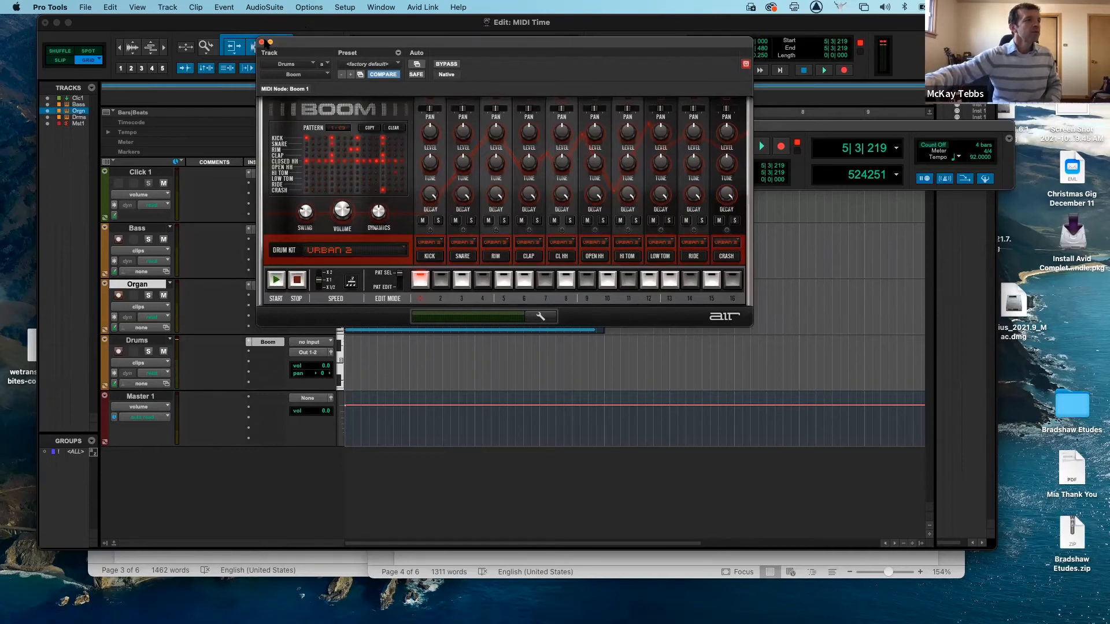
{"action": "left_click", "coordinate": [260, 41]}
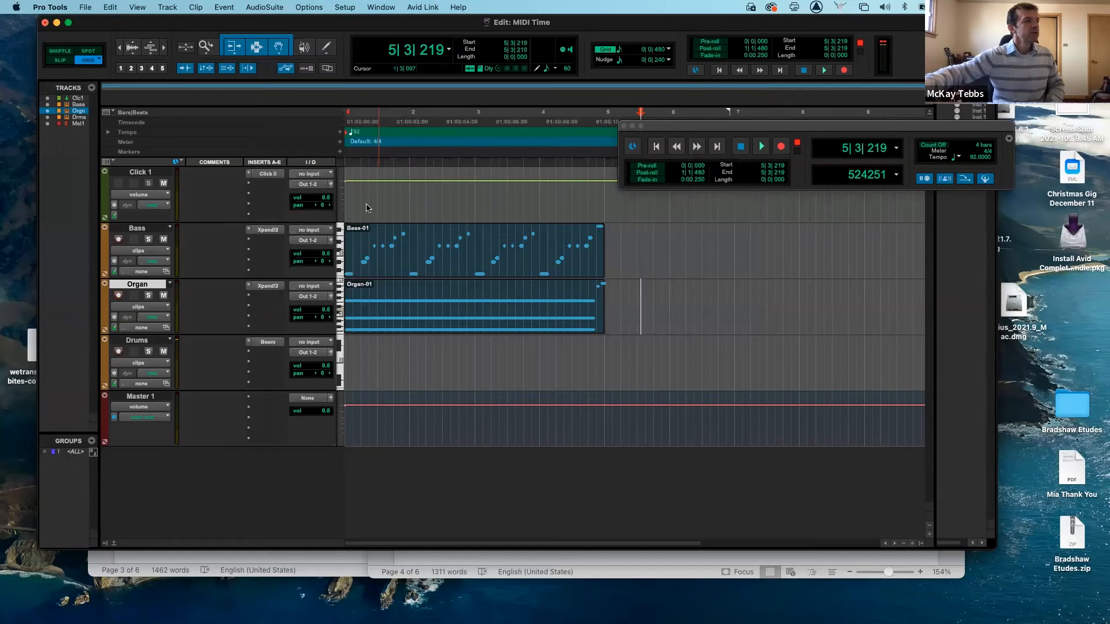
- Record-enable the Drums track instead of Organ and record a four-bar Boom drum part from the session start
{"action": "left_click", "coordinate": [118, 296]}
{"action": "left_click", "coordinate": [118, 352]}
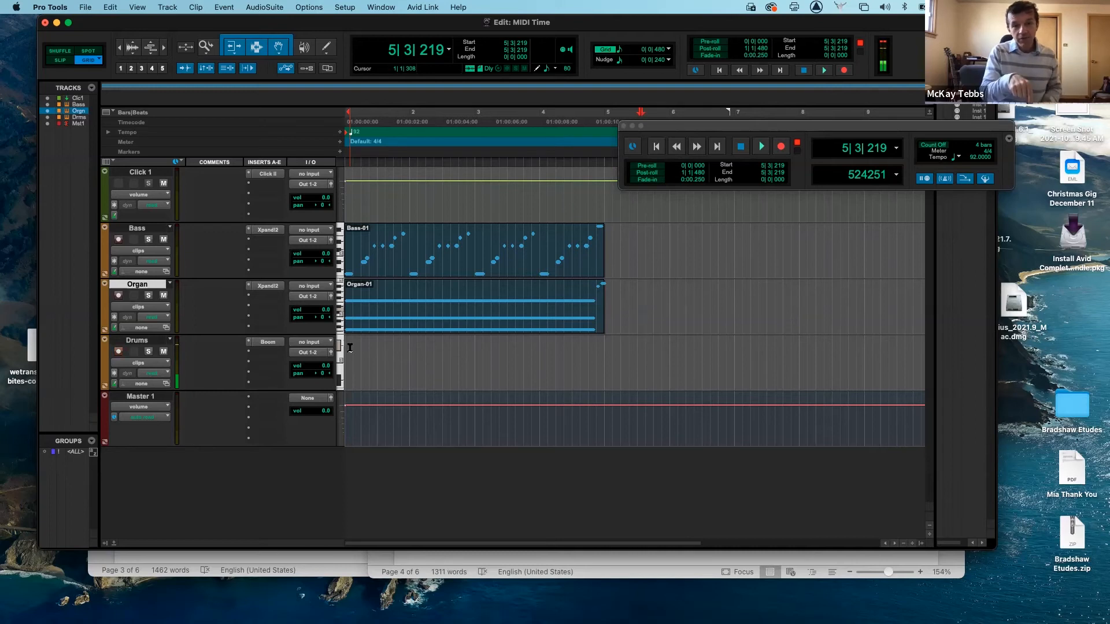
{"action": "left_click", "coordinate": [781, 147]}
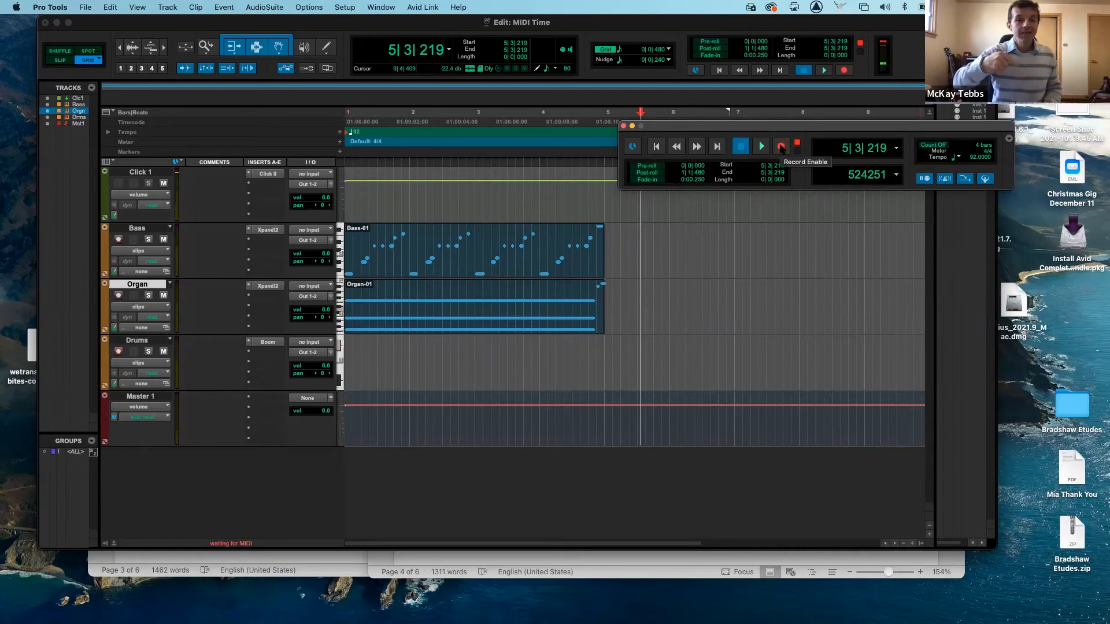
{"action": "key", "text": "Return"}
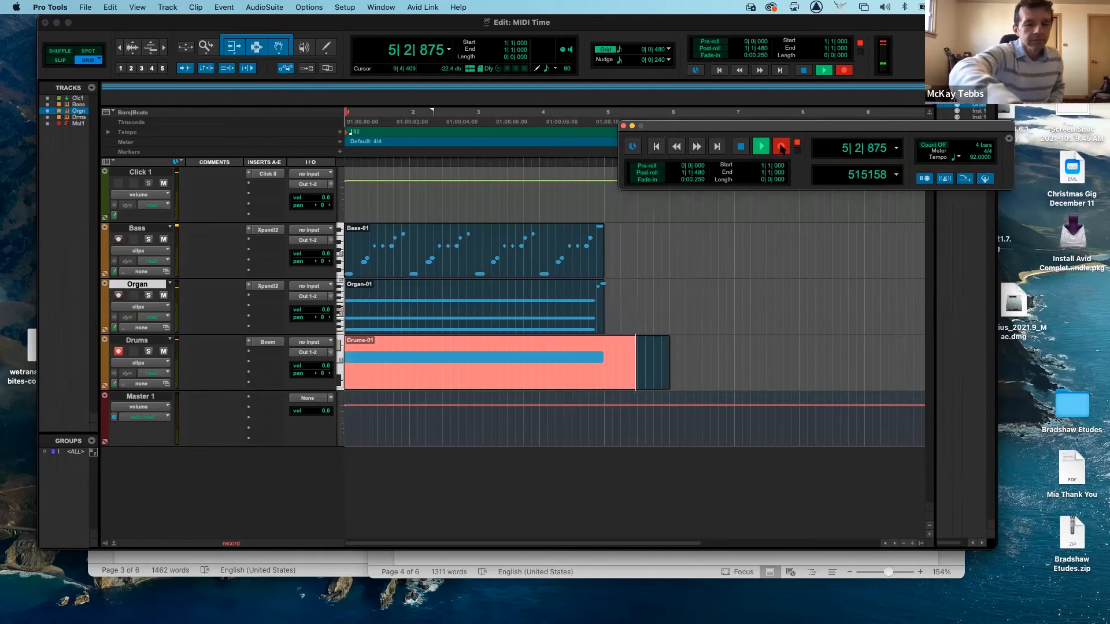
{"action": "key", "text": "space"}
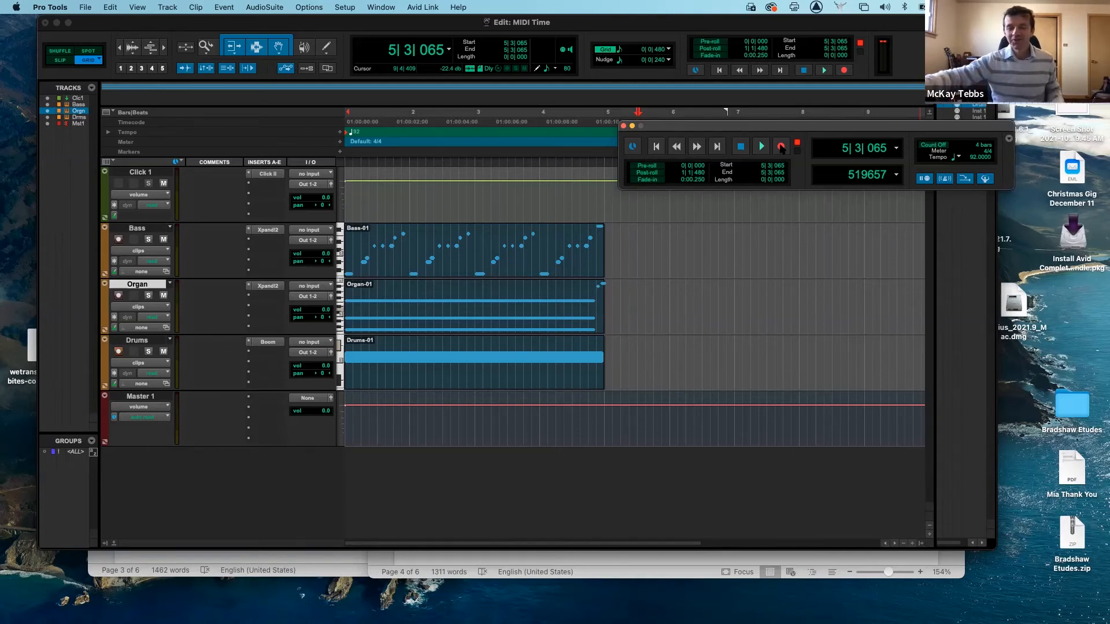
- Select the Bass, Organ and Drums clips together and loop them 20 times
{"action": "left_click", "coordinate": [539, 266]}
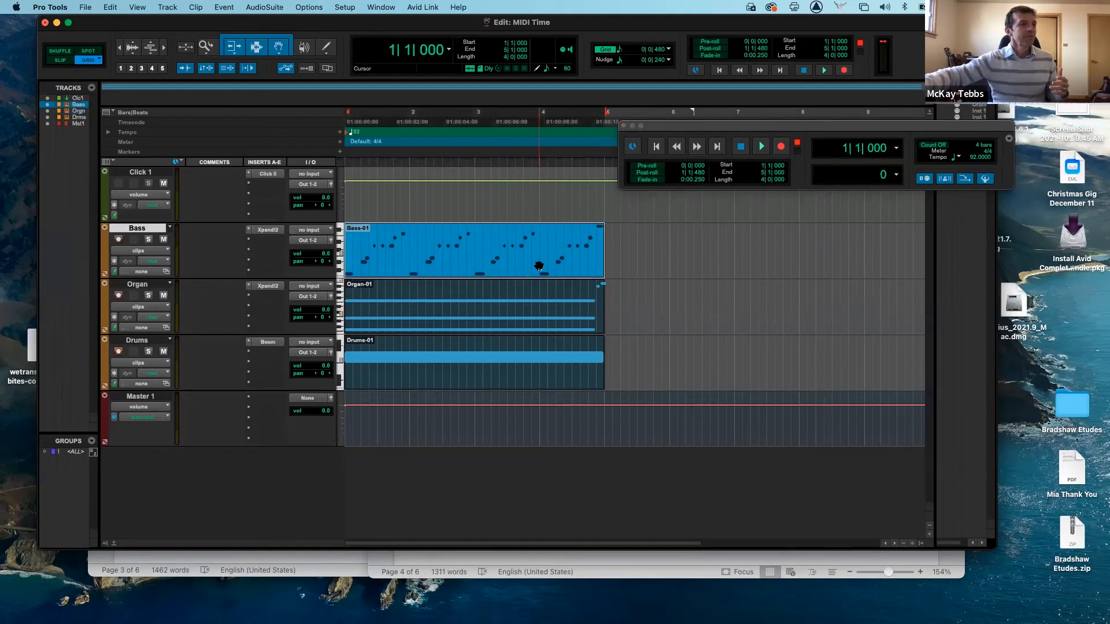
{"action": "left_click", "coordinate": [528, 325], "text": "shift"}
{"action": "left_click", "coordinate": [529, 376], "text": "shift"}
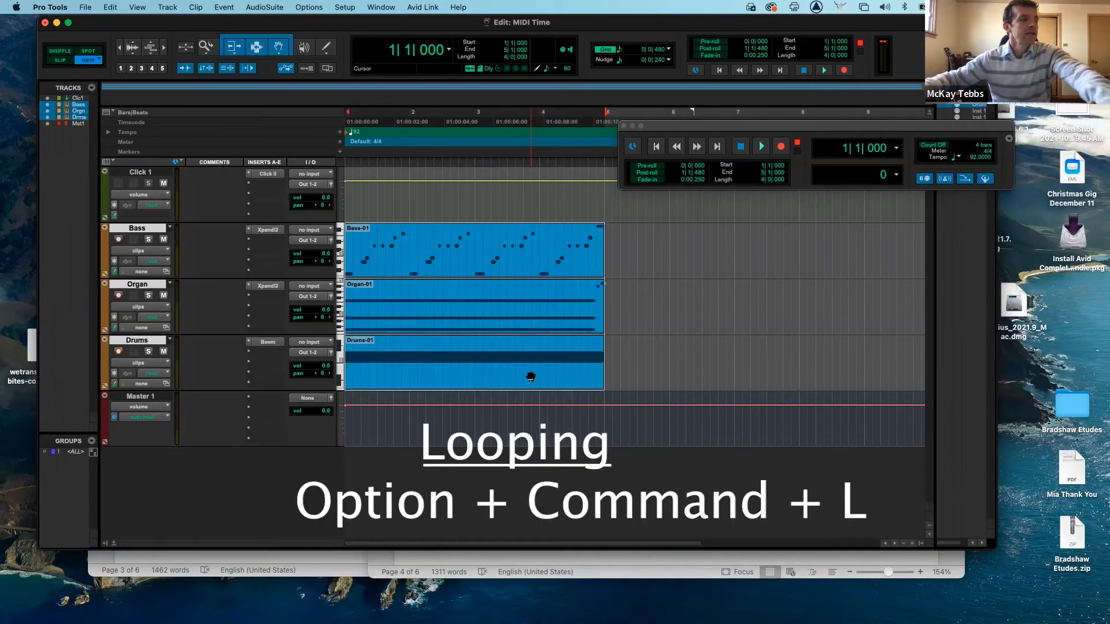
{"action": "right_click", "coordinate": [540, 314]}
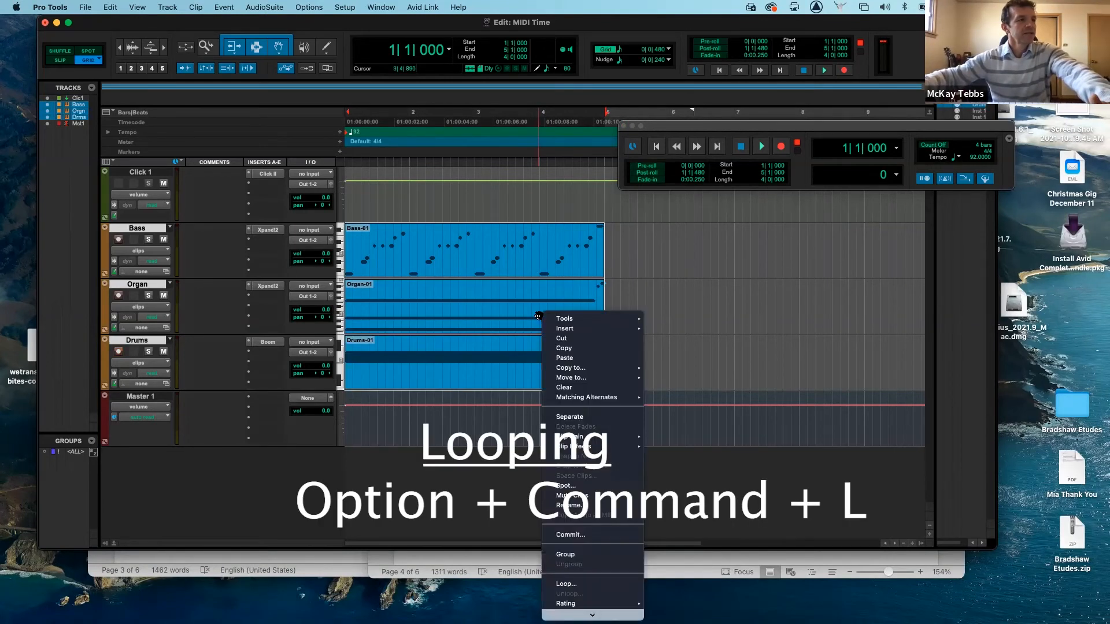
{"action": "left_click", "coordinate": [579, 583]}
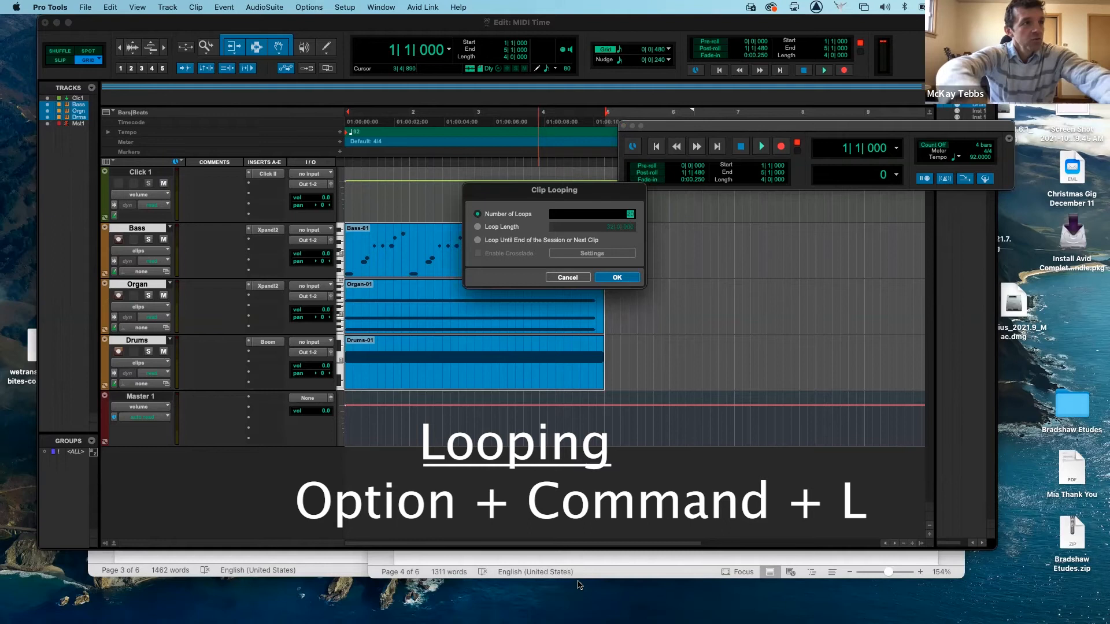
{"action": "key", "text": "Return"}
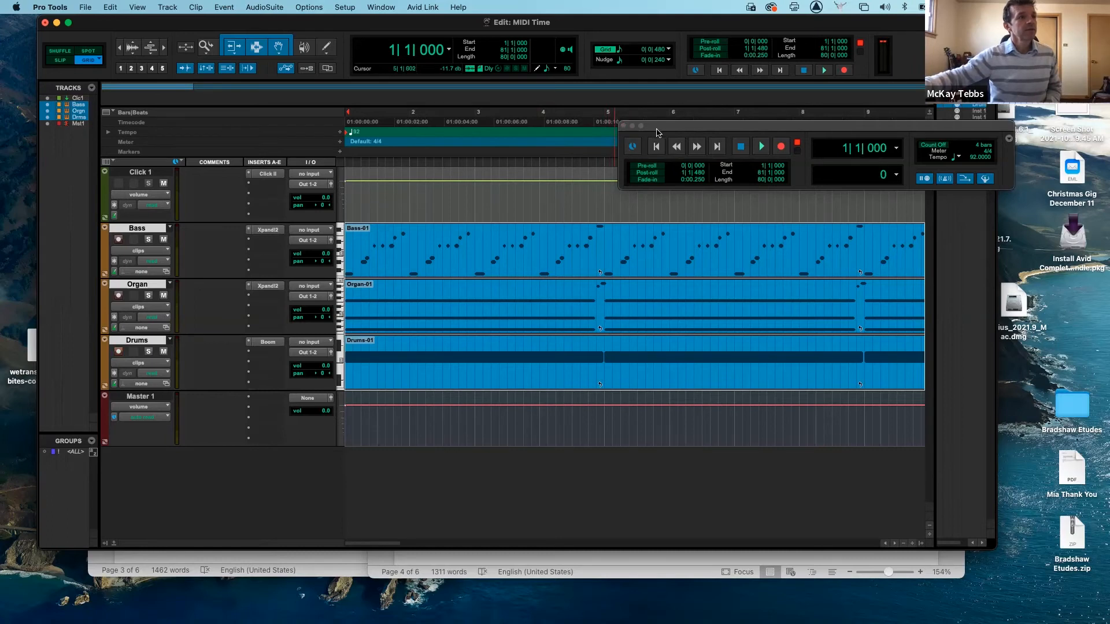
- Move the floating Transport window below the tracks and make sure the Universe display is enabled
{"action": "left_click_drag", "start_coordinate": [660, 129], "coordinate": [717, 500]}
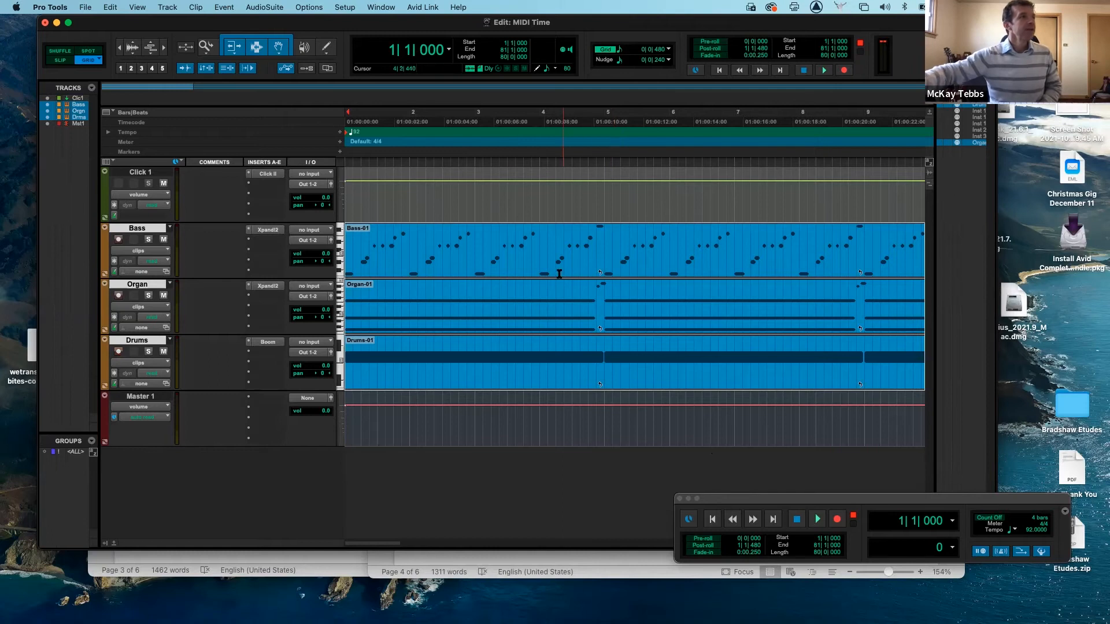
{"action": "left_click", "coordinate": [168, 7]}
{"action": "mouse_move", "coordinate": [134, 7]}
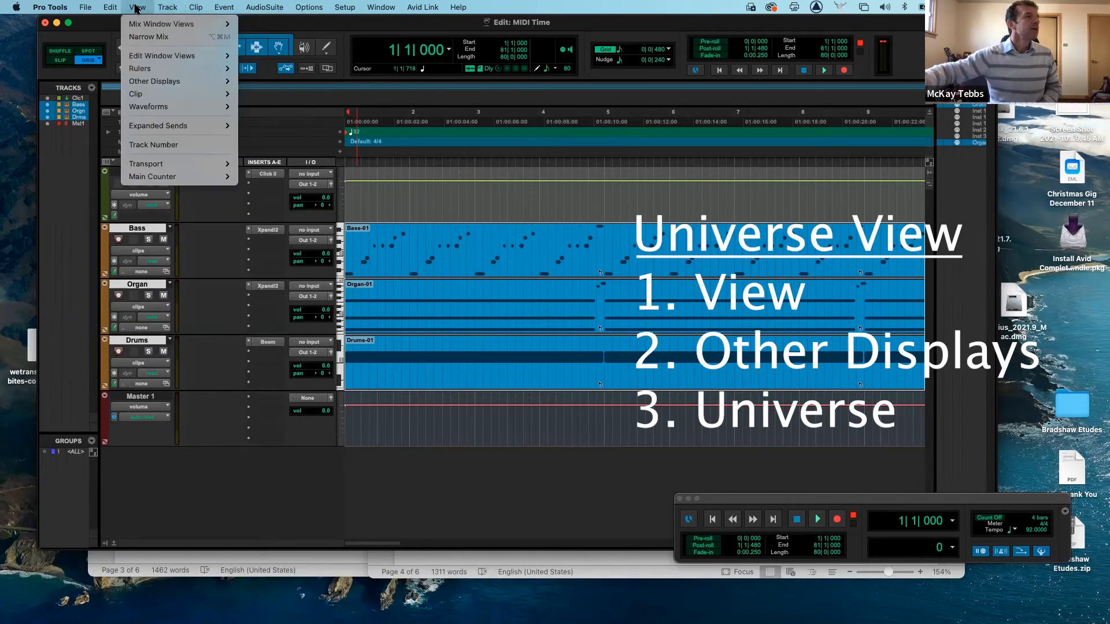
{"action": "mouse_move", "coordinate": [155, 82]}
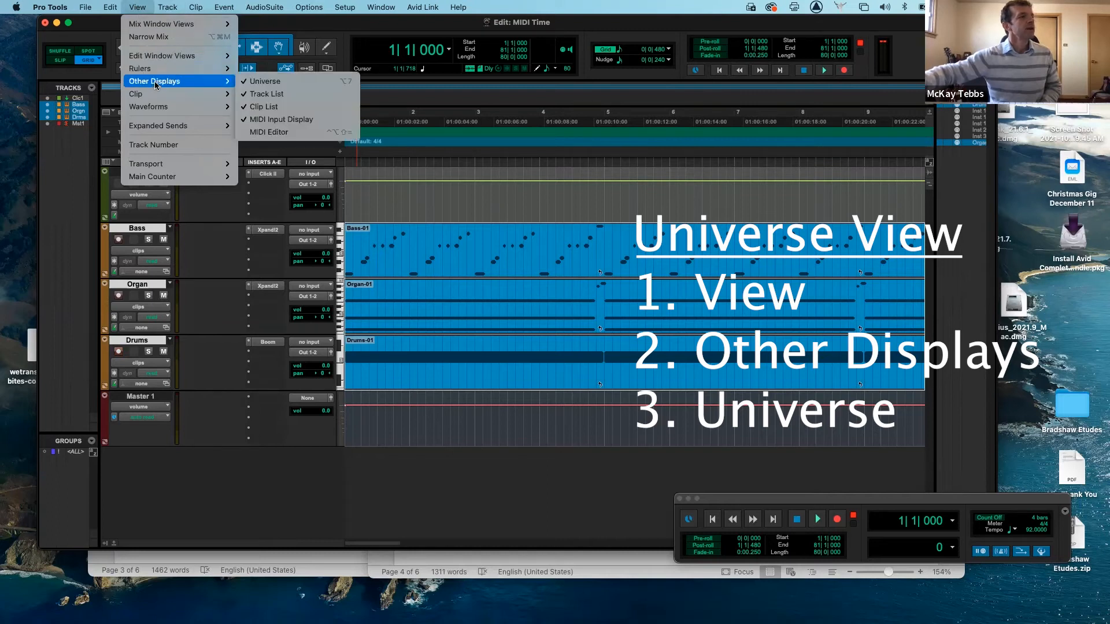
{"action": "left_click", "coordinate": [260, 83]}
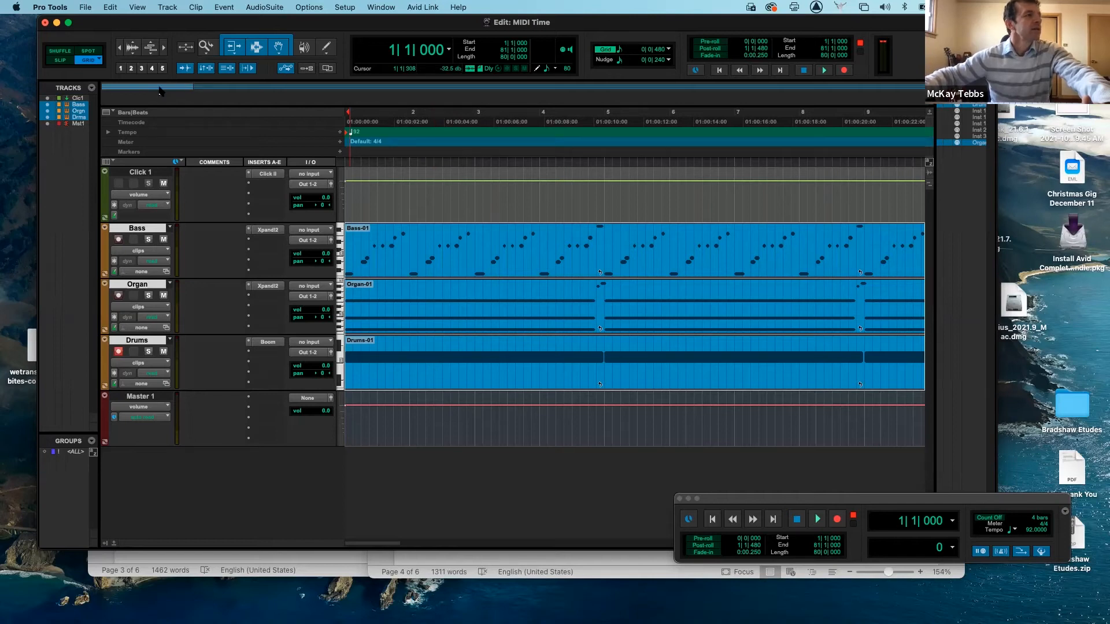
- Browse the looped clips at several places along the timeline using the Universe view
{"action": "left_click_drag", "start_coordinate": [161, 90], "coordinate": [486, 114]}
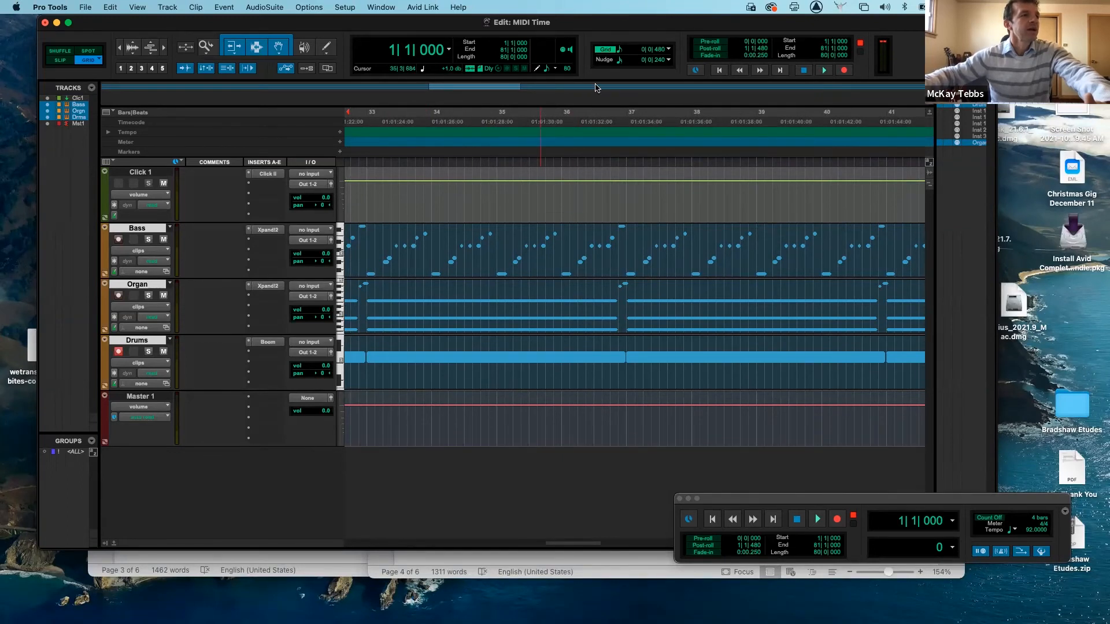
{"action": "left_click", "coordinate": [701, 86]}
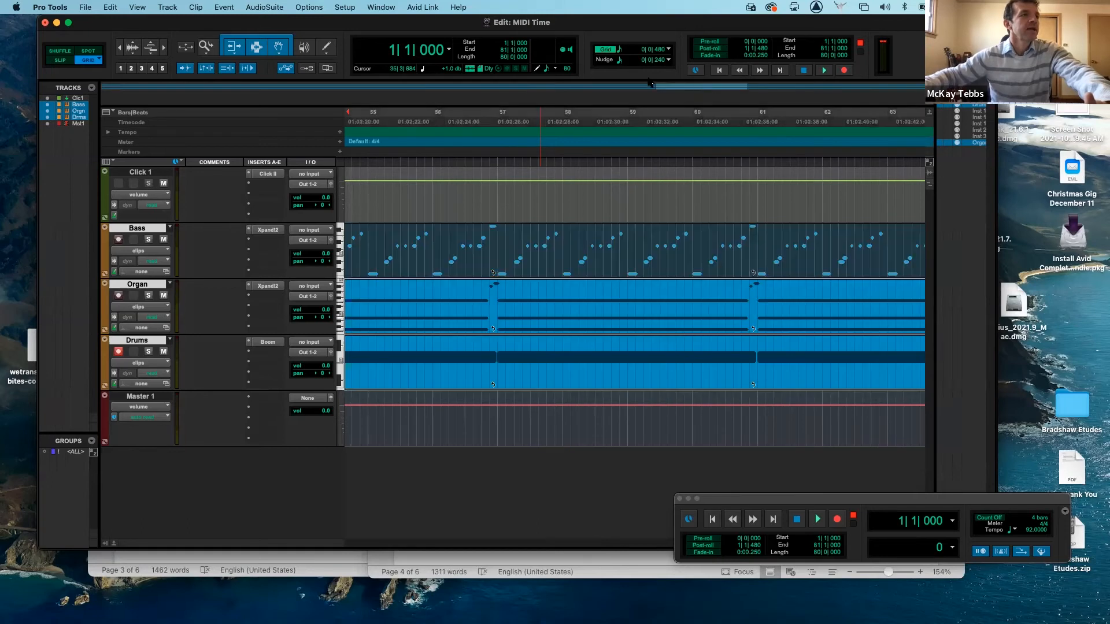
{"action": "left_click", "coordinate": [247, 88]}
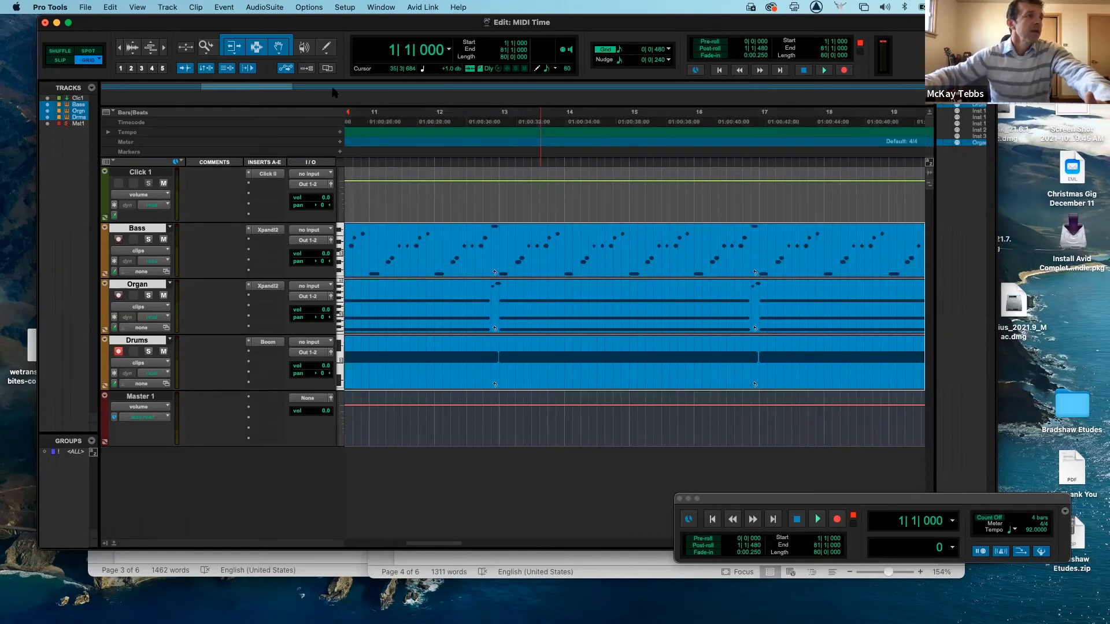
{"action": "left_click", "coordinate": [457, 88]}
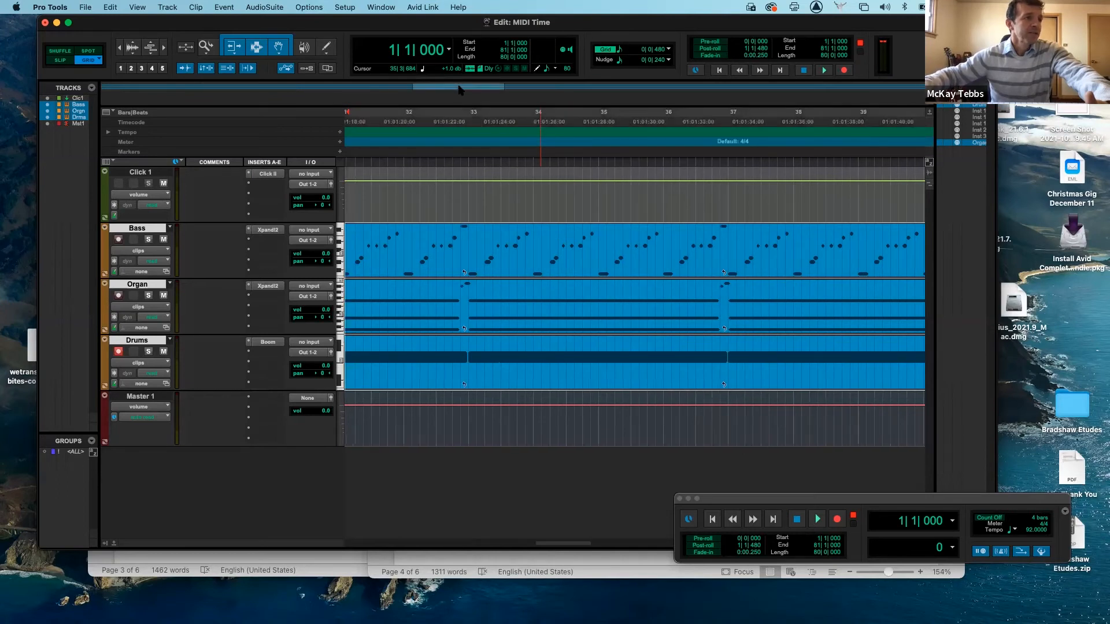
{"action": "left_click", "coordinate": [623, 88]}
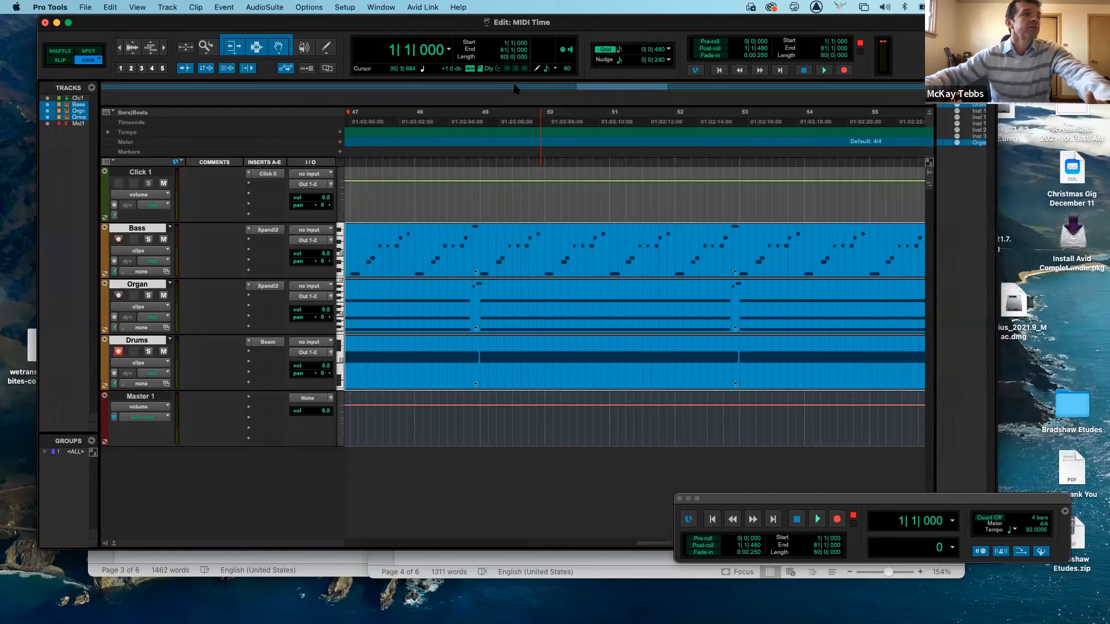
- Jump to an early and a middle section of the timeline with the Universe view, and toggle the Universe view off and on repeatedly
{"action": "left_click", "coordinate": [184, 88]}
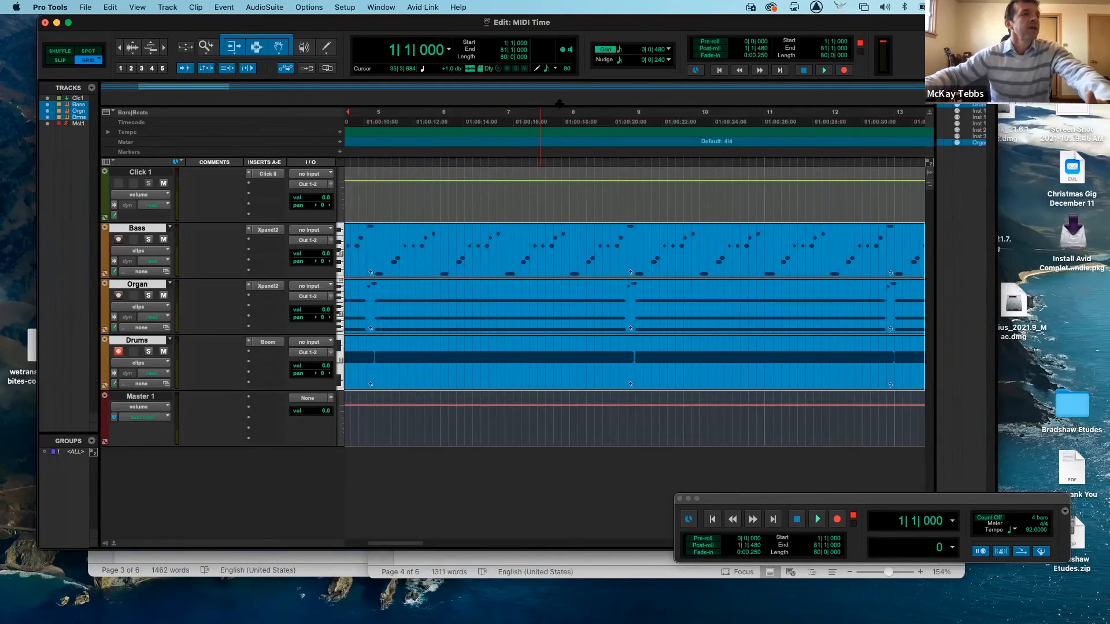
{"action": "left_click", "coordinate": [593, 88]}
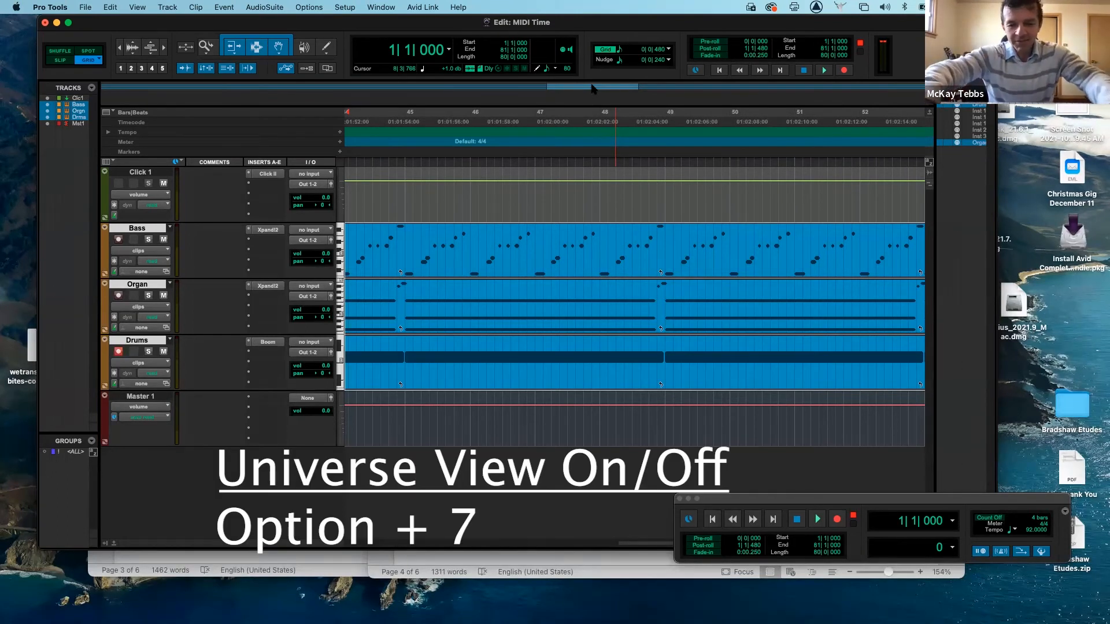
{"action": "key", "text": "alt+7"}
{"action": "key", "text": "alt+7"}
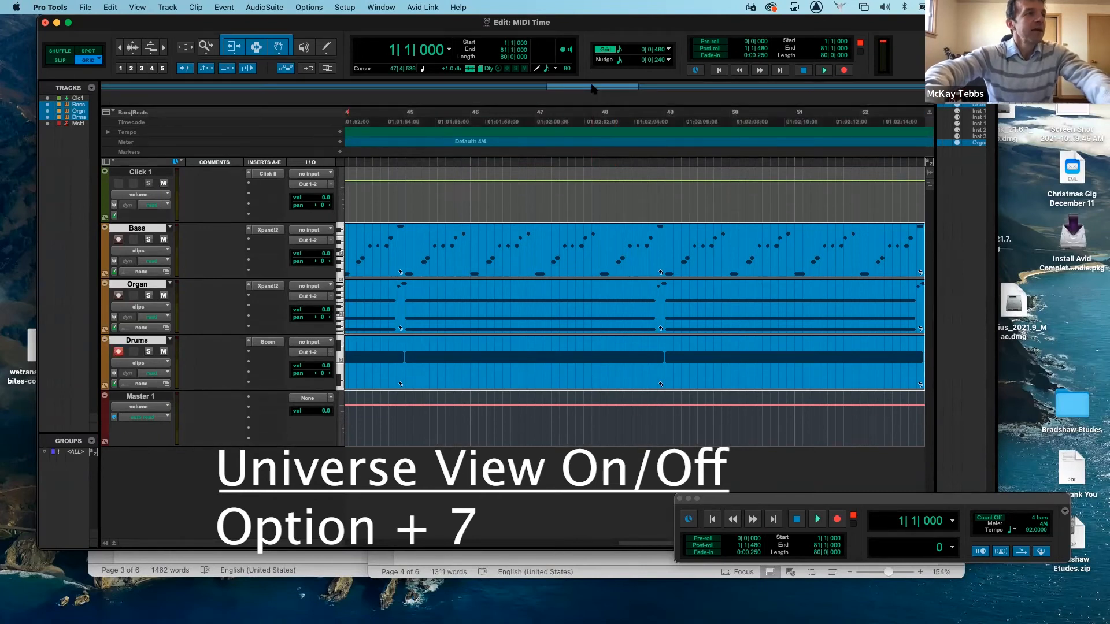
{"action": "key", "text": "alt+7"}
{"action": "key", "text": "alt+7"}
{"action": "key", "text": "alt+7"}
{"action": "key", "text": "alt+7"}
{"action": "key", "text": "alt+7"}
{"action": "key", "text": "alt+7"}
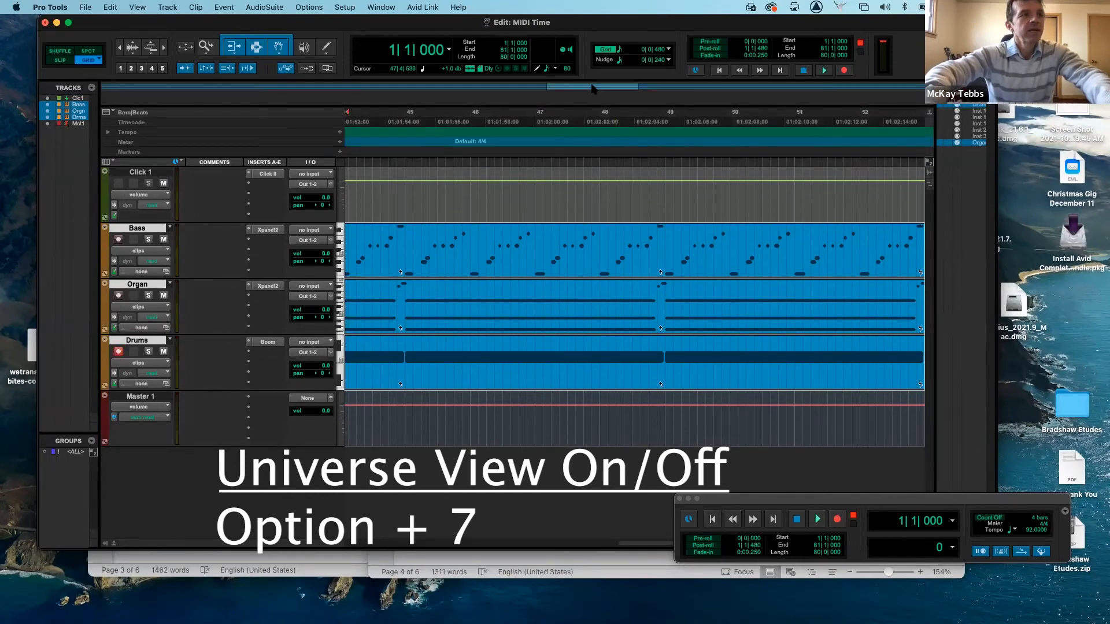
{"action": "key", "text": "alt+7"}
{"action": "key", "text": "alt+7"}
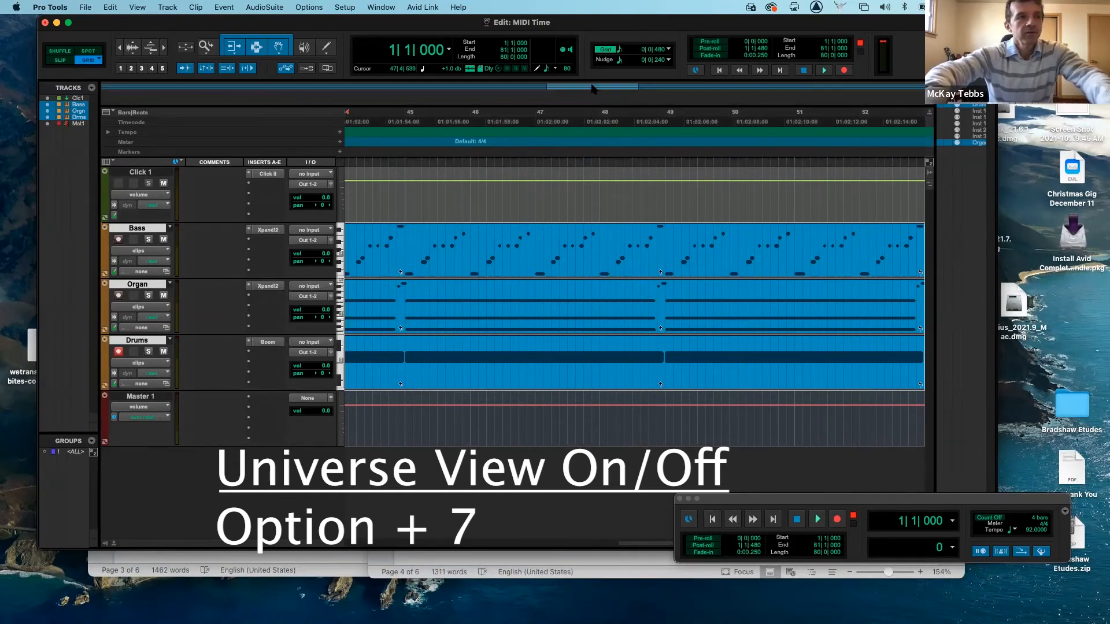
{"action": "key", "text": "alt+7"}
{"action": "key", "text": "alt+7"}
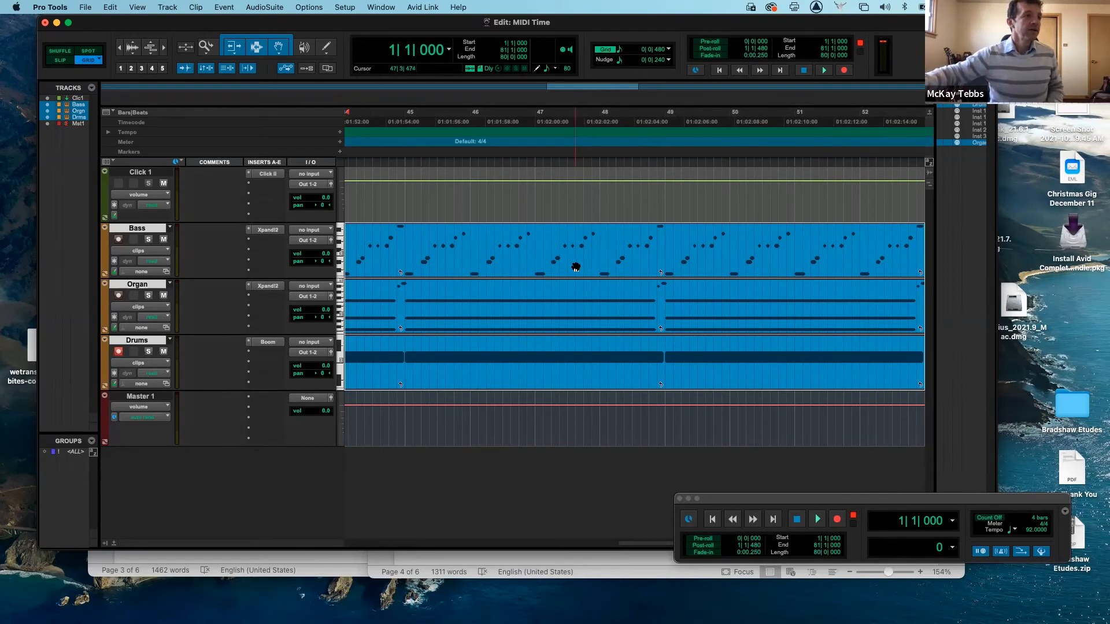
- Separate the looped Bass clip at 46|4|480, in bar 49 and at 52|2|480
{"action": "left_click", "coordinate": [594, 192]}
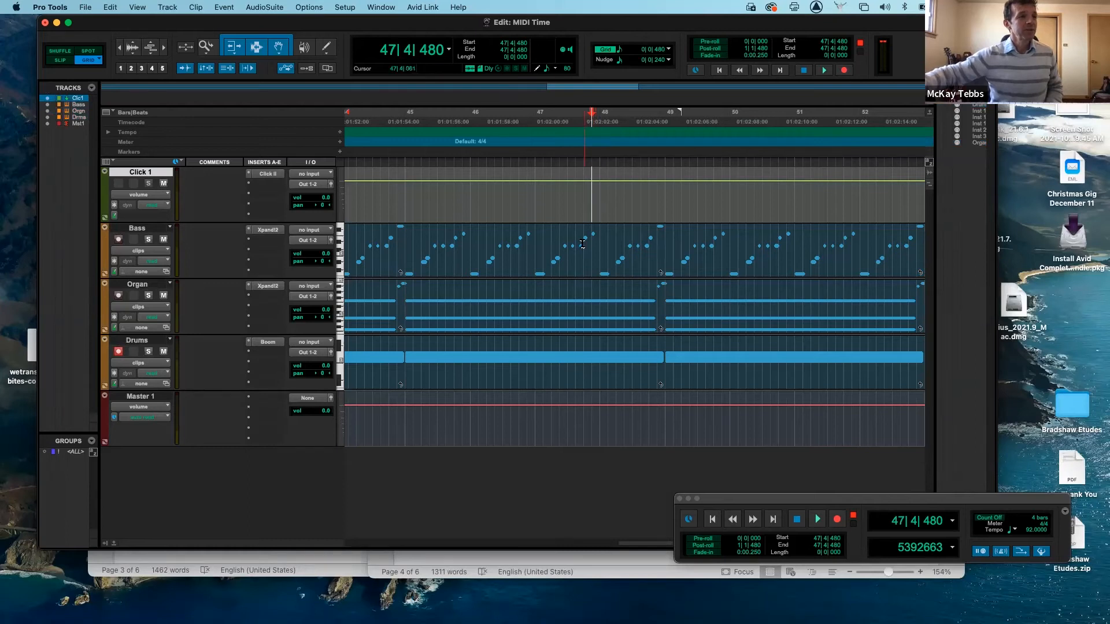
{"action": "left_click", "coordinate": [583, 268]}
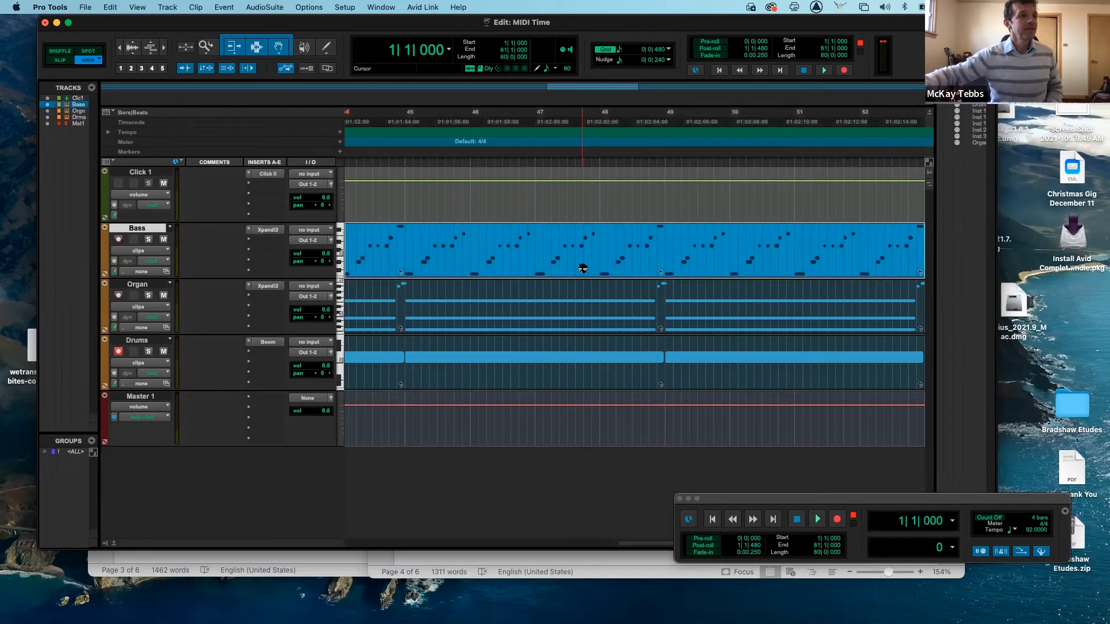
{"action": "left_click", "coordinate": [576, 196]}
{"action": "left_click", "coordinate": [525, 234]}
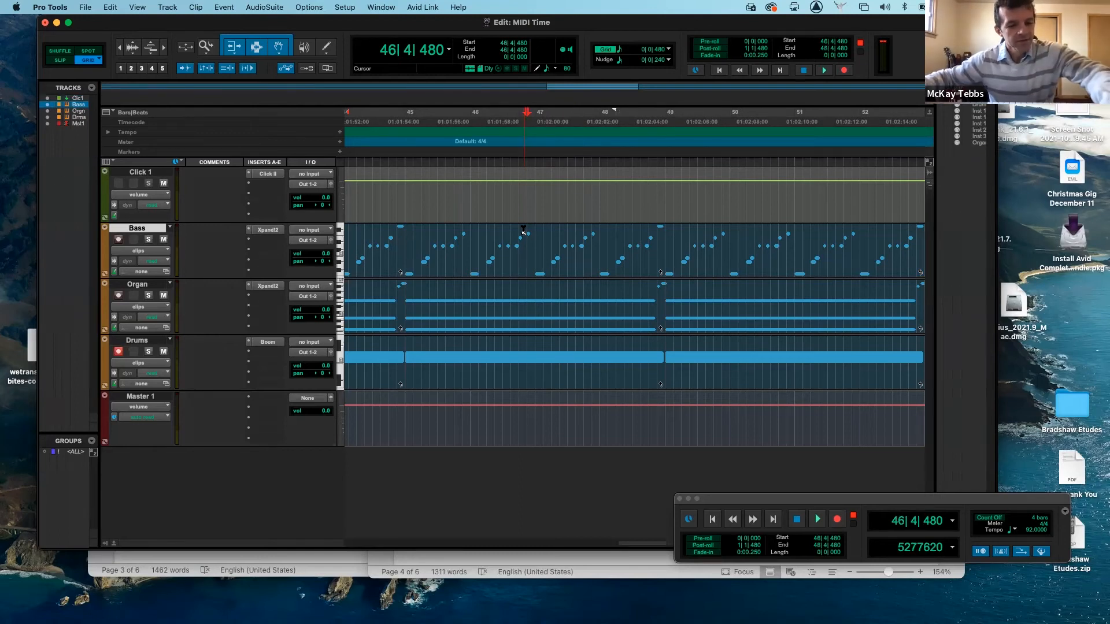
{"action": "key", "text": "super+e"}
{"action": "left_click", "coordinate": [713, 240]}
{"action": "key", "text": "super+e"}
{"action": "left_click", "coordinate": [880, 243]}
{"action": "key", "text": "super+e"}
- Separate the Bass loop further along the timeline, beyond bar 52, and return to the session start
{"action": "scroll", "coordinate": [844, 238], "scroll_direction": "right", "scroll_amount": 10}
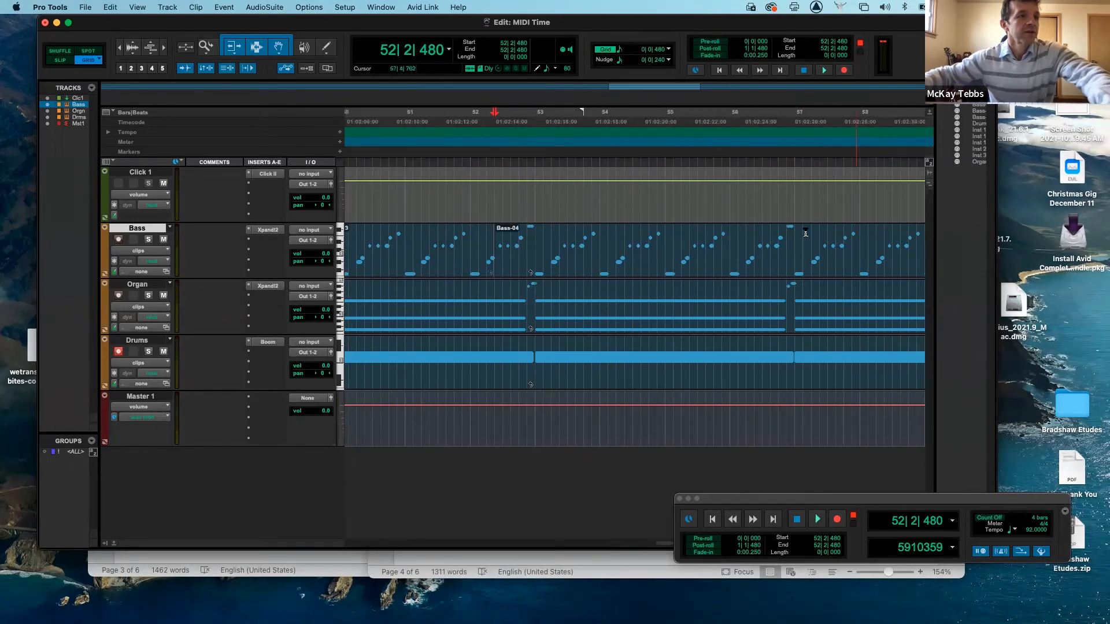
{"action": "left_click", "coordinate": [730, 228]}
{"action": "key", "text": "super+e"}
{"action": "left_click", "coordinate": [868, 236]}
{"action": "scroll", "coordinate": [862, 234], "scroll_direction": "left", "scroll_amount": 15}
{"action": "scroll", "coordinate": [862, 234], "scroll_direction": "right", "scroll_amount": 4}
{"action": "scroll", "coordinate": [862, 234], "scroll_direction": "right", "scroll_amount": 20}
{"action": "scroll", "coordinate": [861, 235], "scroll_direction": "right", "scroll_amount": 1}
{"action": "key", "text": "Return"}
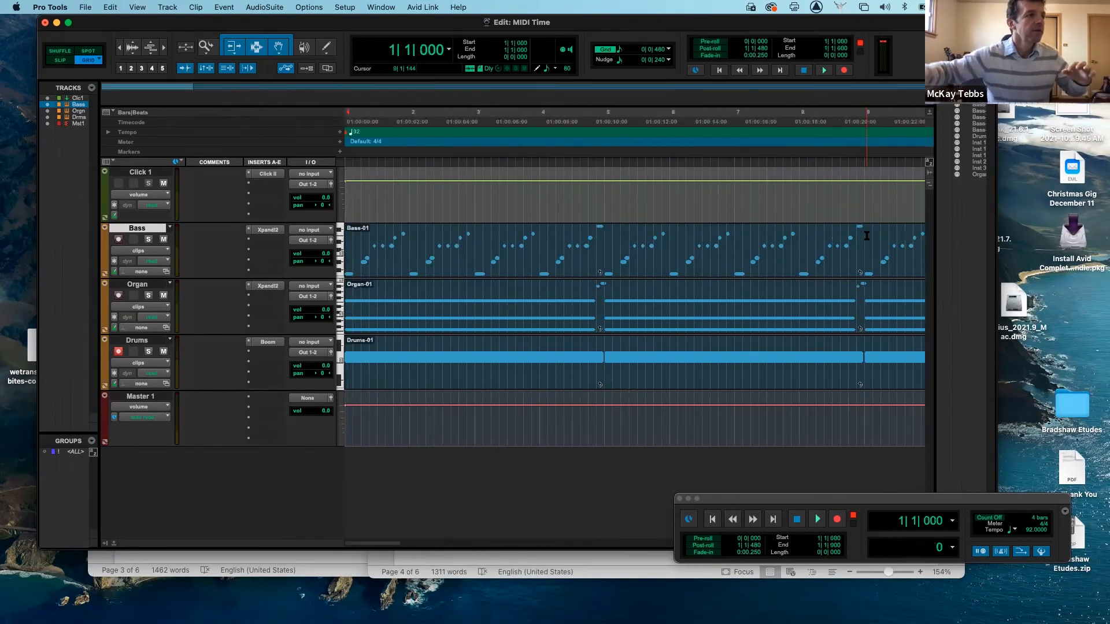
- Separate the Bass loop near the session start at 3|1|480, 6|1|480 and 8|1|480
{"action": "left_click", "coordinate": [478, 243]}
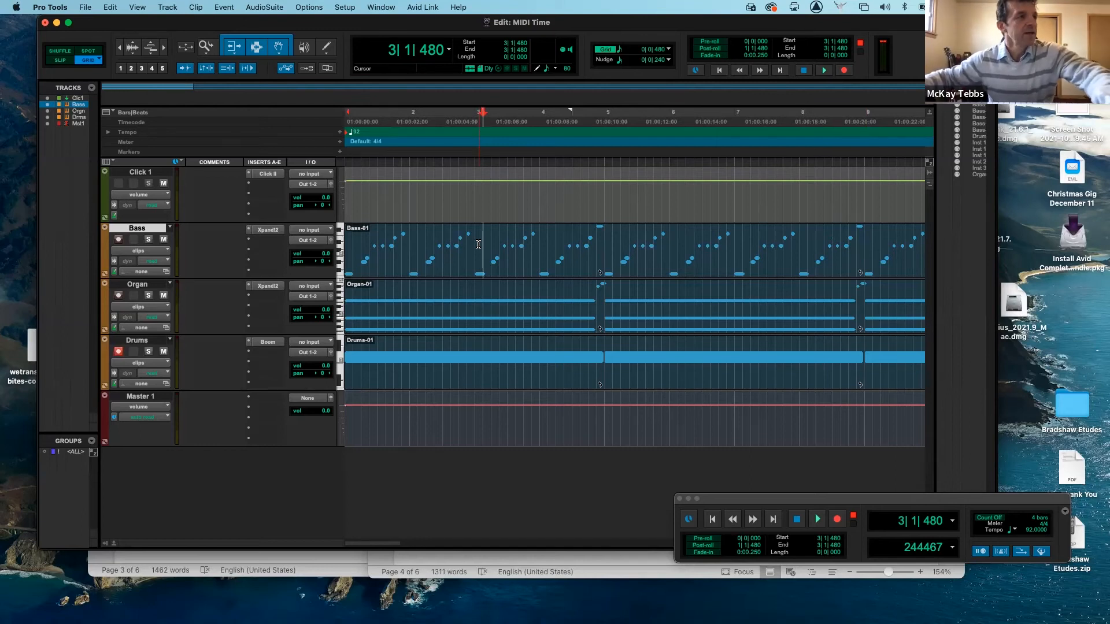
{"action": "key", "text": "super+e"}
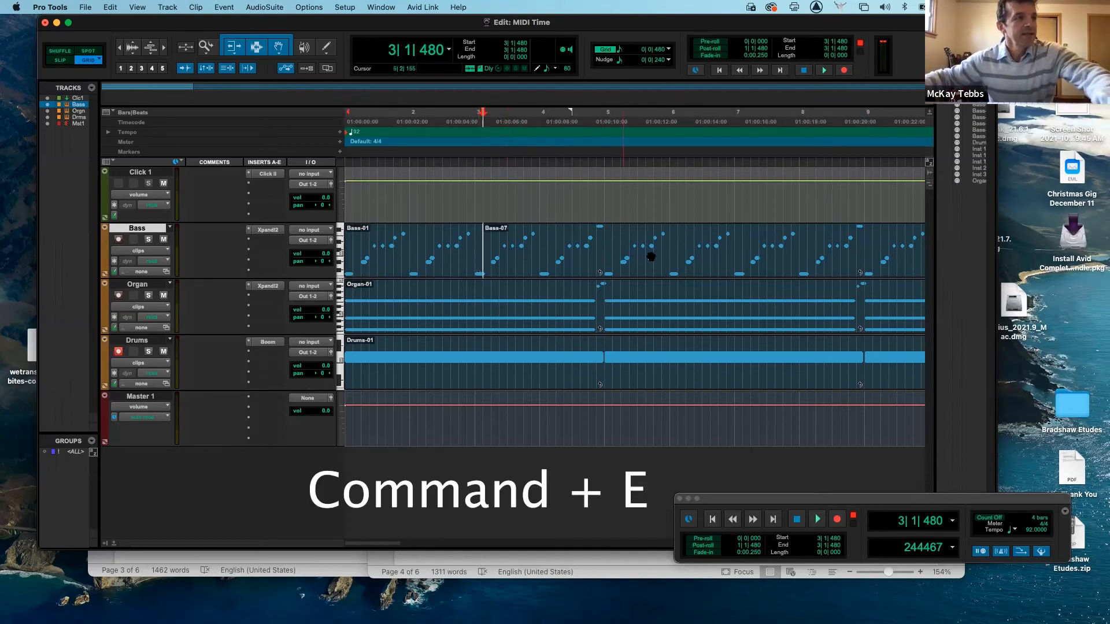
{"action": "left_click", "coordinate": [677, 241]}
{"action": "key", "text": "super+e"}
{"action": "left_click", "coordinate": [801, 238]}
{"action": "key", "text": "super+e"}
- Separate the Bass loop at 11|3|480 and 13|3|000, and return to the session start
{"action": "scroll", "coordinate": [800, 237], "scroll_direction": "right", "scroll_amount": 5}
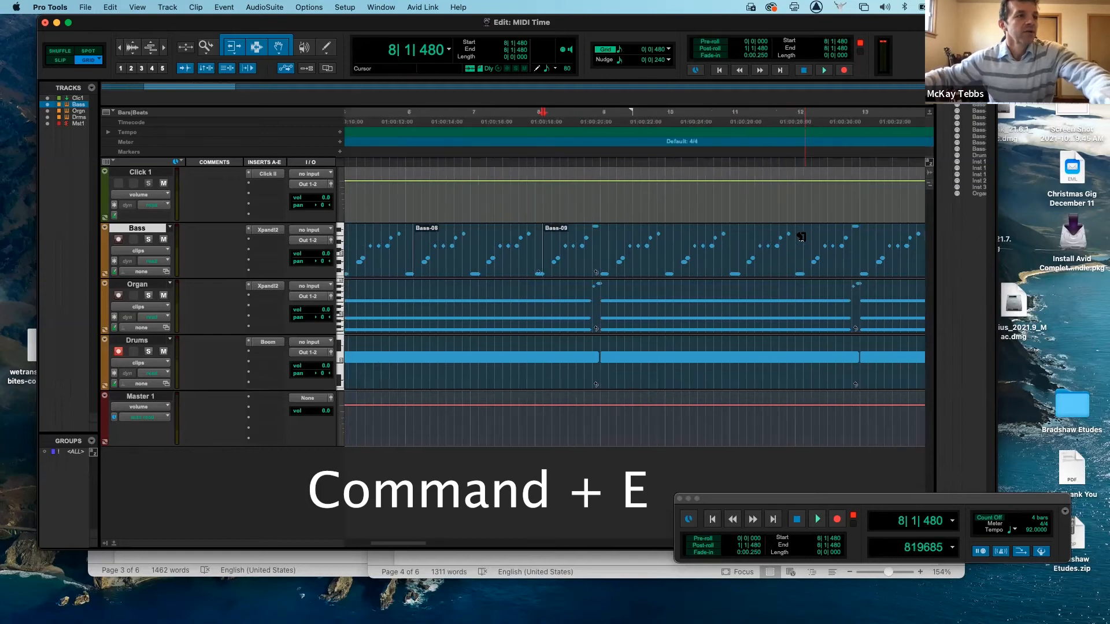
{"action": "left_click", "coordinate": [771, 248]}
{"action": "key", "text": "super+e"}
{"action": "left_click", "coordinate": [891, 242]}
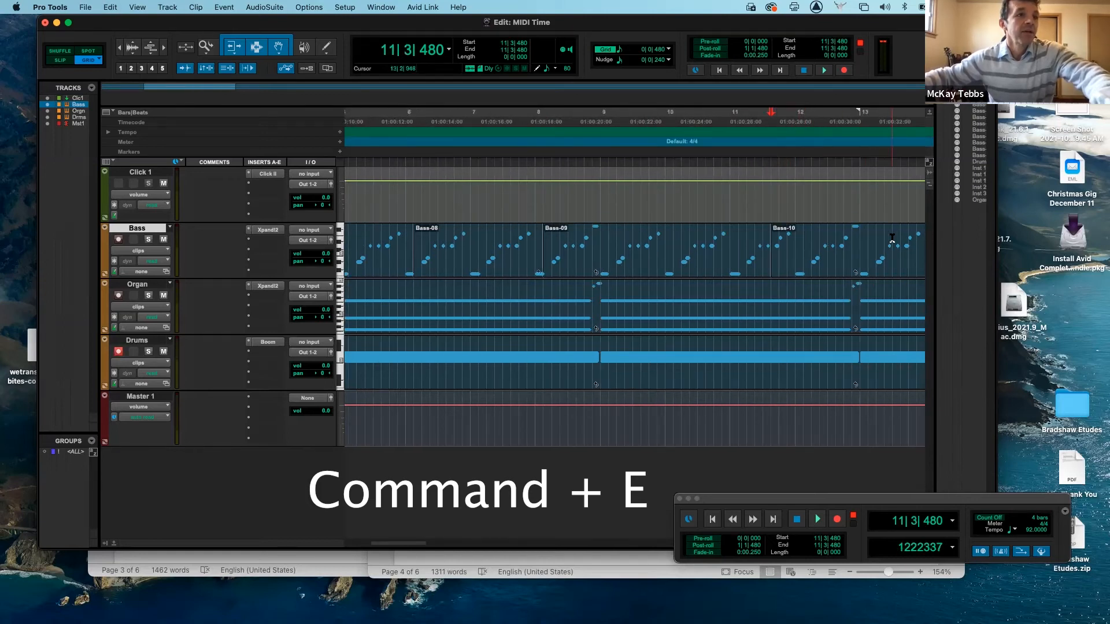
{"action": "key", "text": "super+e"}
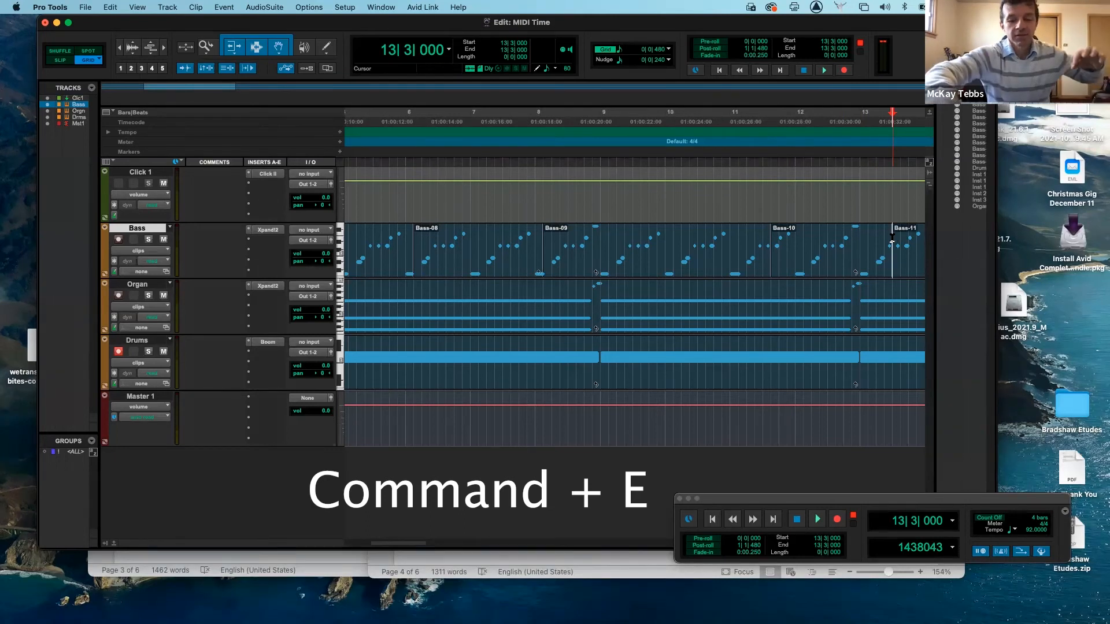
{"action": "key", "text": "Return"}
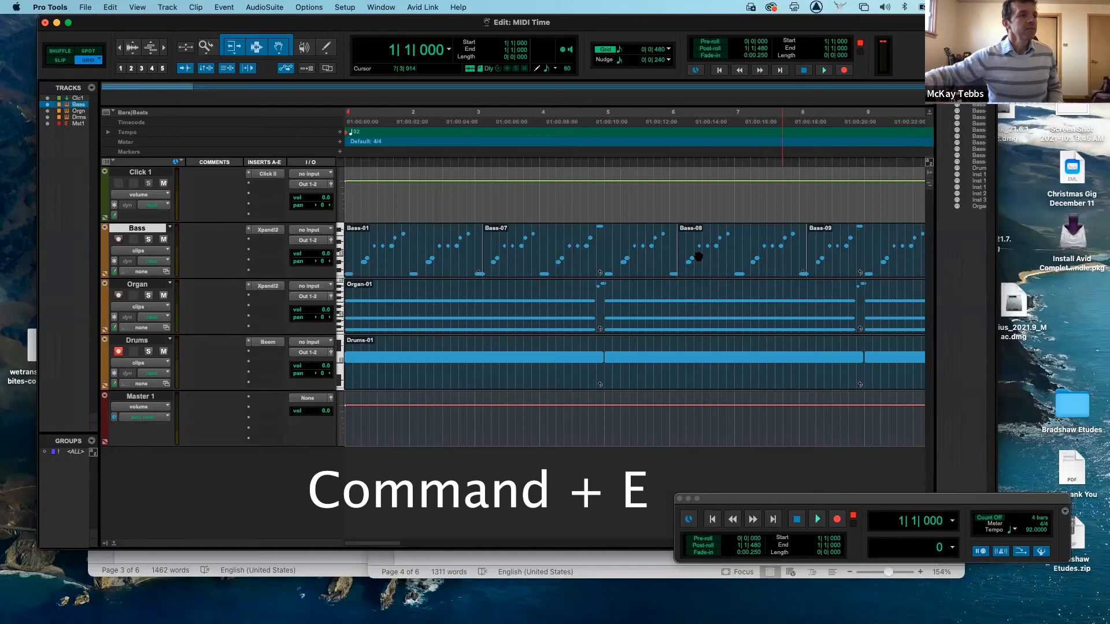
- Select the second and third Bass clips in turn, and a range from 5|3|480 to 9|1|000 across the Click, Bass and Organ tracks
{"action": "left_click", "coordinate": [545, 263]}
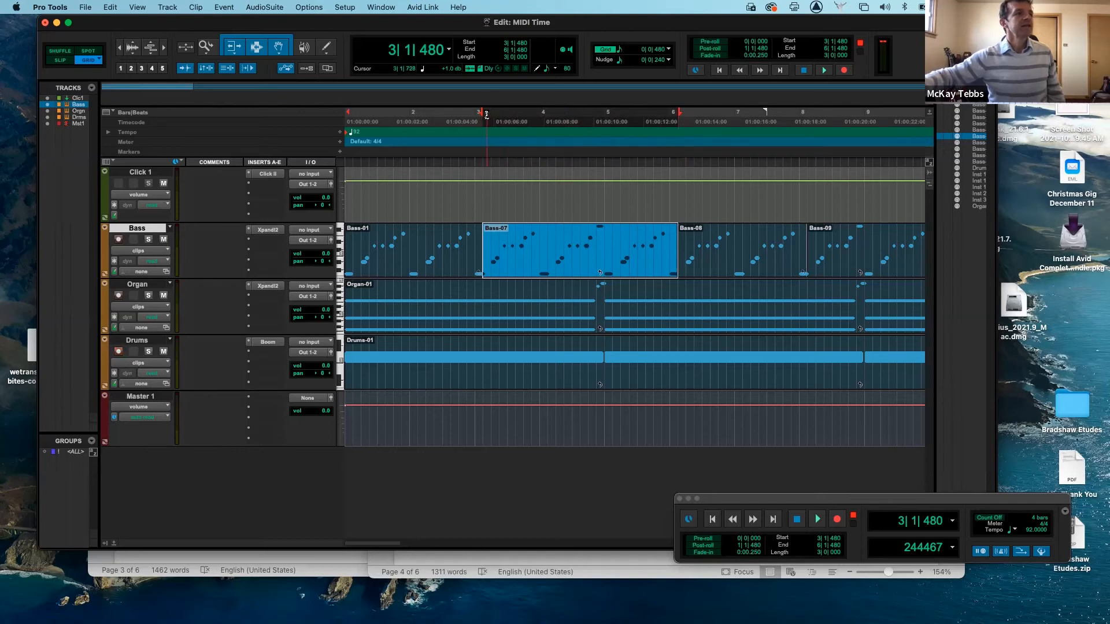
{"action": "left_click", "coordinate": [712, 261]}
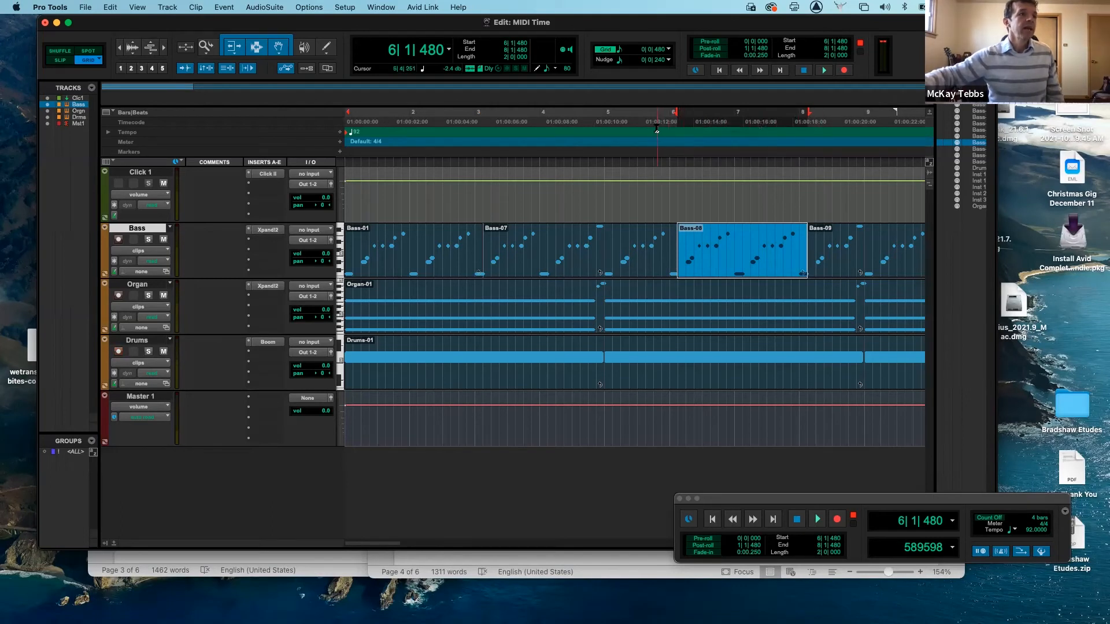
{"action": "left_click", "coordinate": [643, 198]}
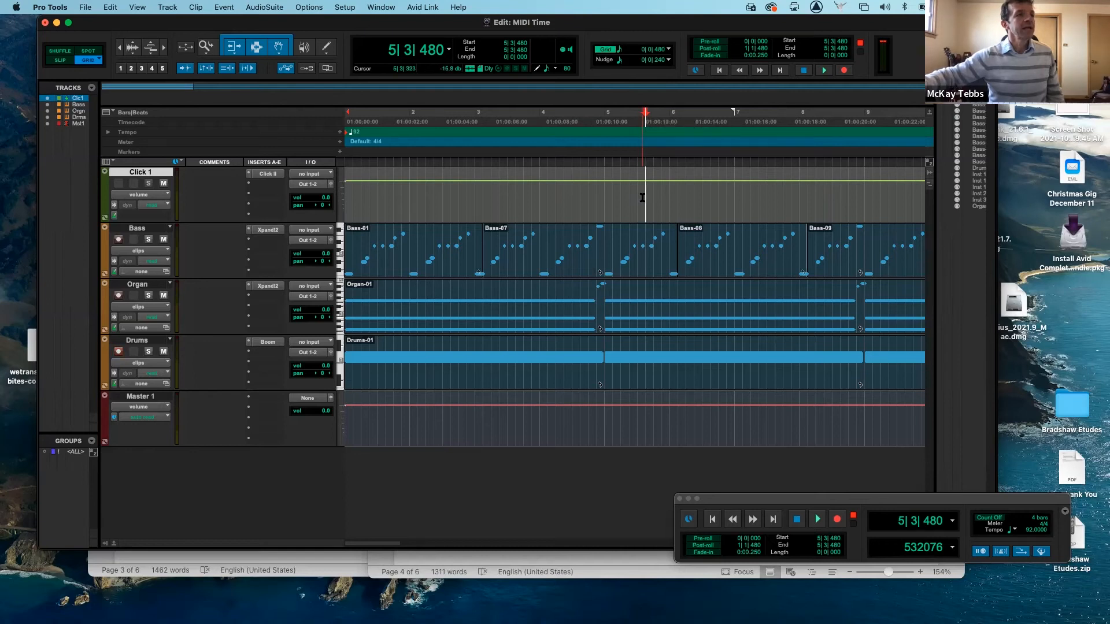
{"action": "left_click_drag", "start_coordinate": [643, 200], "coordinate": [863, 289]}
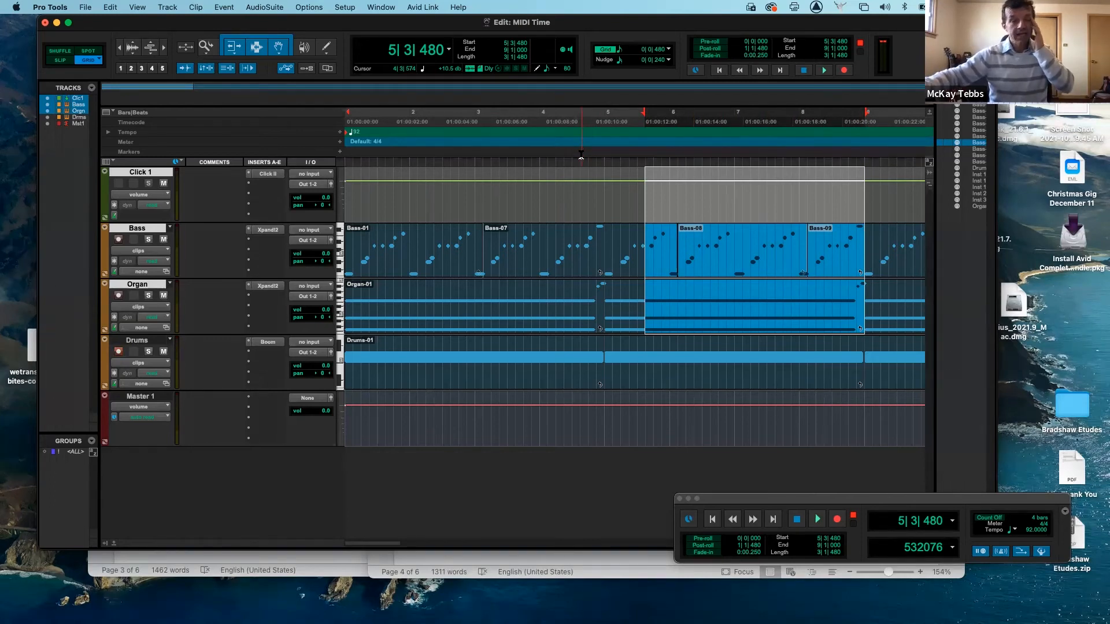
{"action": "left_click", "coordinate": [207, 68]}
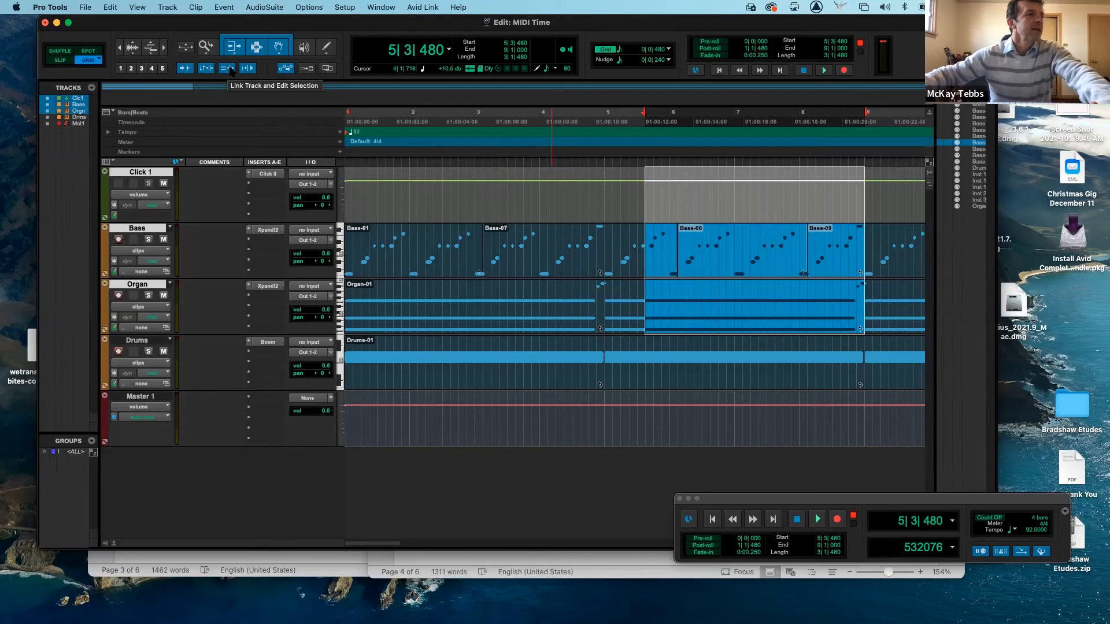
{"action": "scroll", "coordinate": [230, 69], "scroll_direction": "right", "scroll_amount": 1}
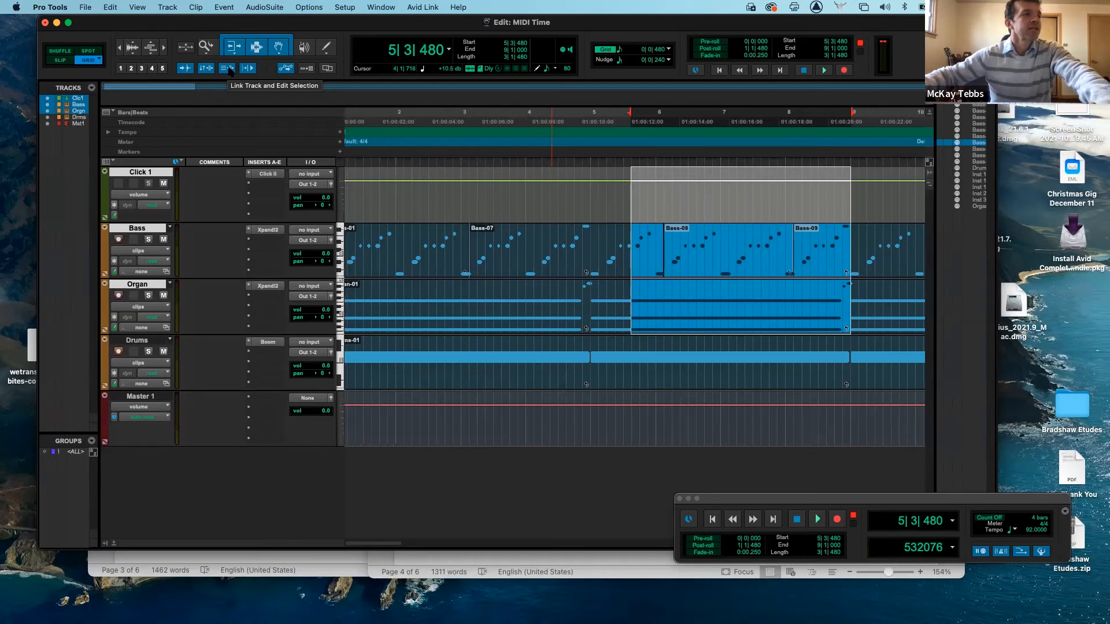
- Select the second Bass clip and move its edit selection down to the Organ and Drums tracks and back up to Bass, twice
{"action": "left_click", "coordinate": [583, 260]}
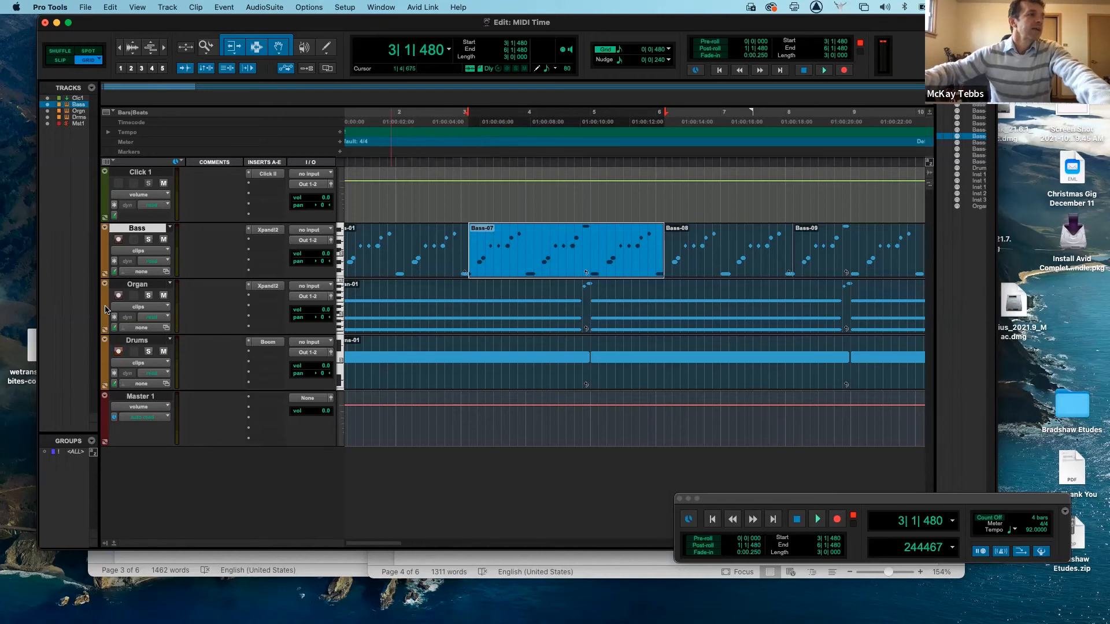
{"action": "key", "text": "semicolon"}
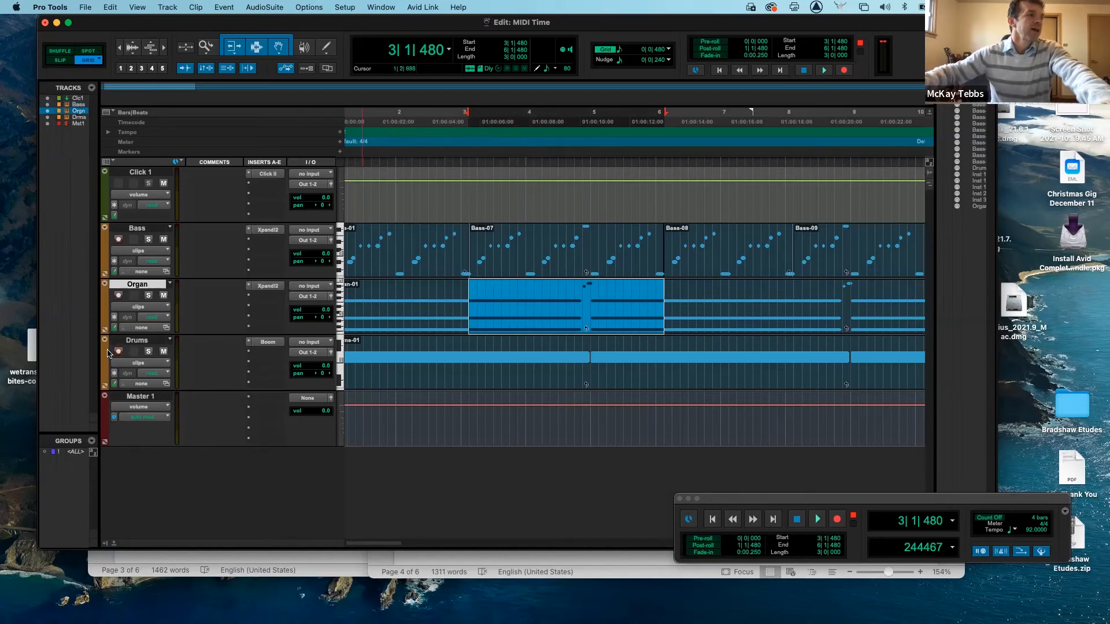
{"action": "key", "text": "semicolon"}
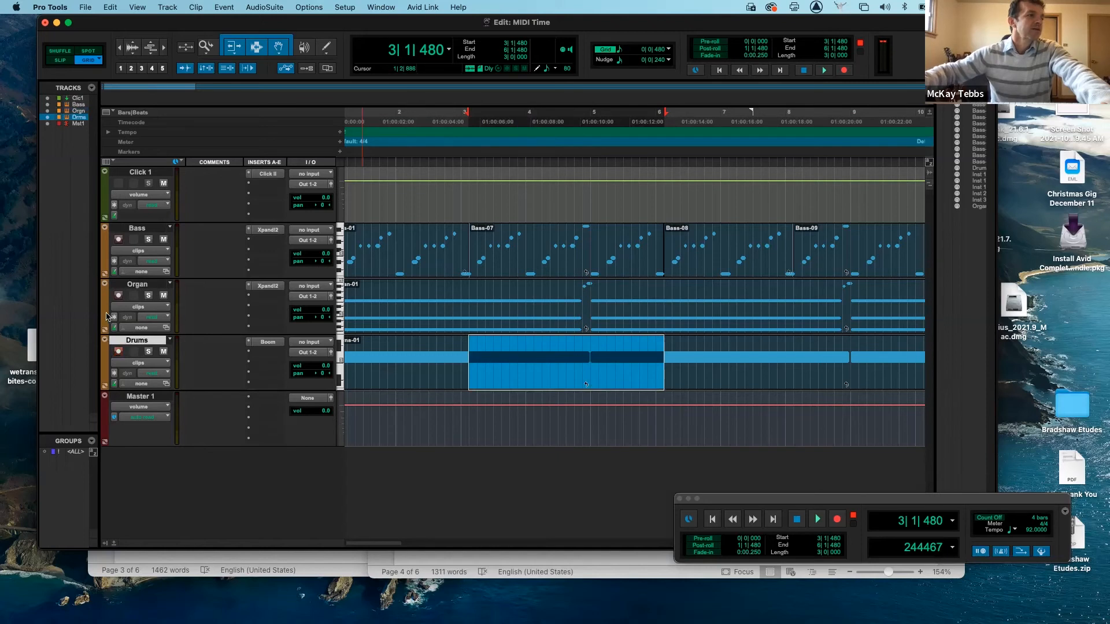
{"action": "key", "text": "p"}
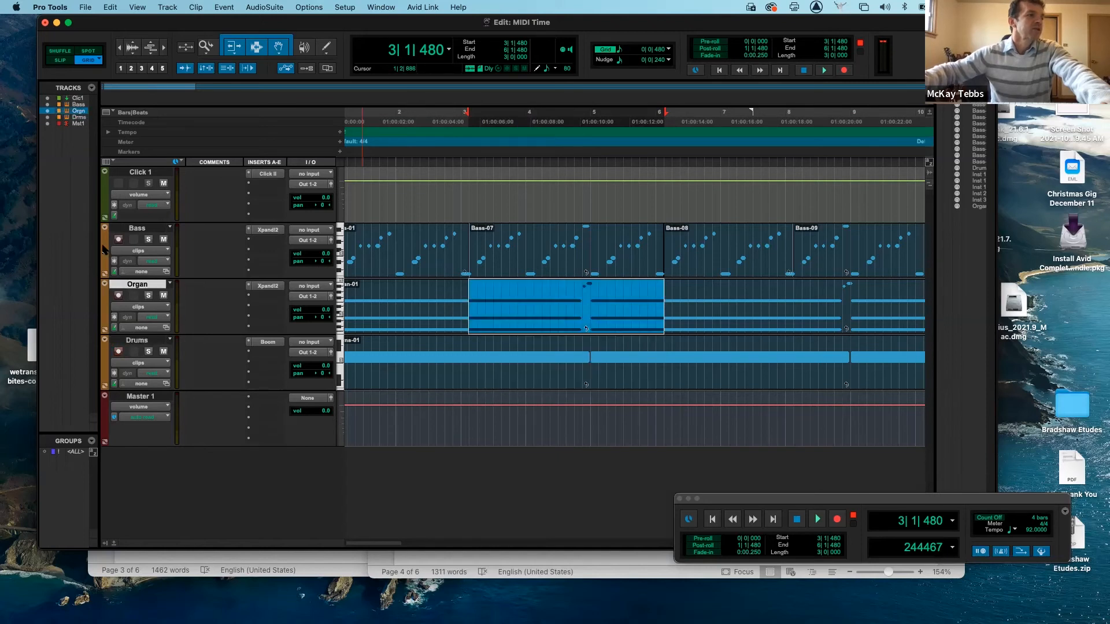
{"action": "key", "text": "p"}
{"action": "key", "text": "semicolon"}
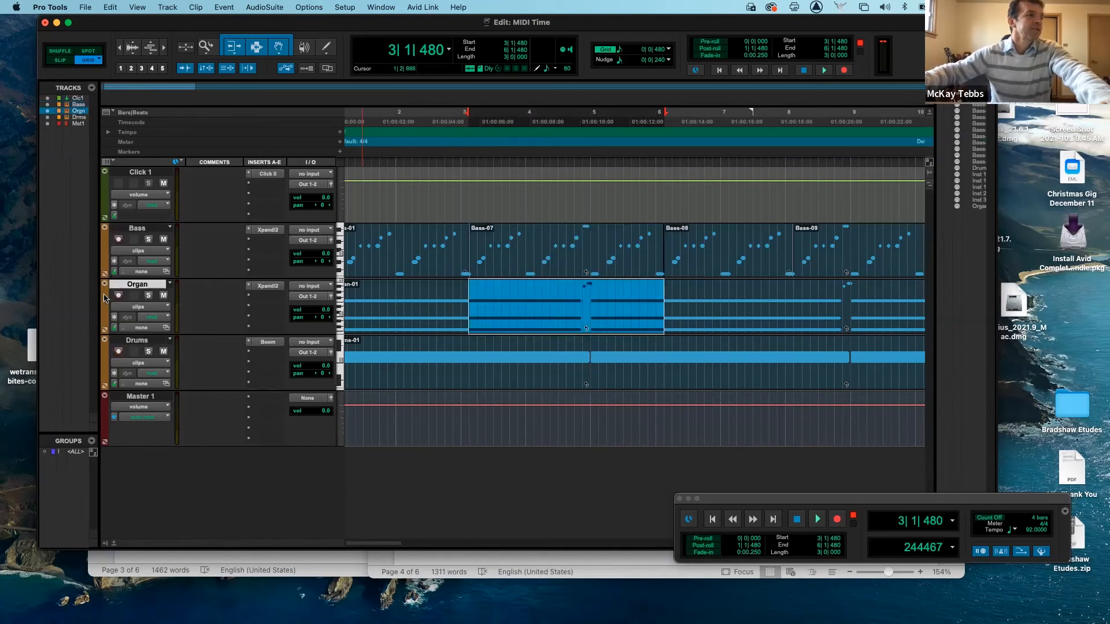
{"action": "key", "text": "semicolon"}
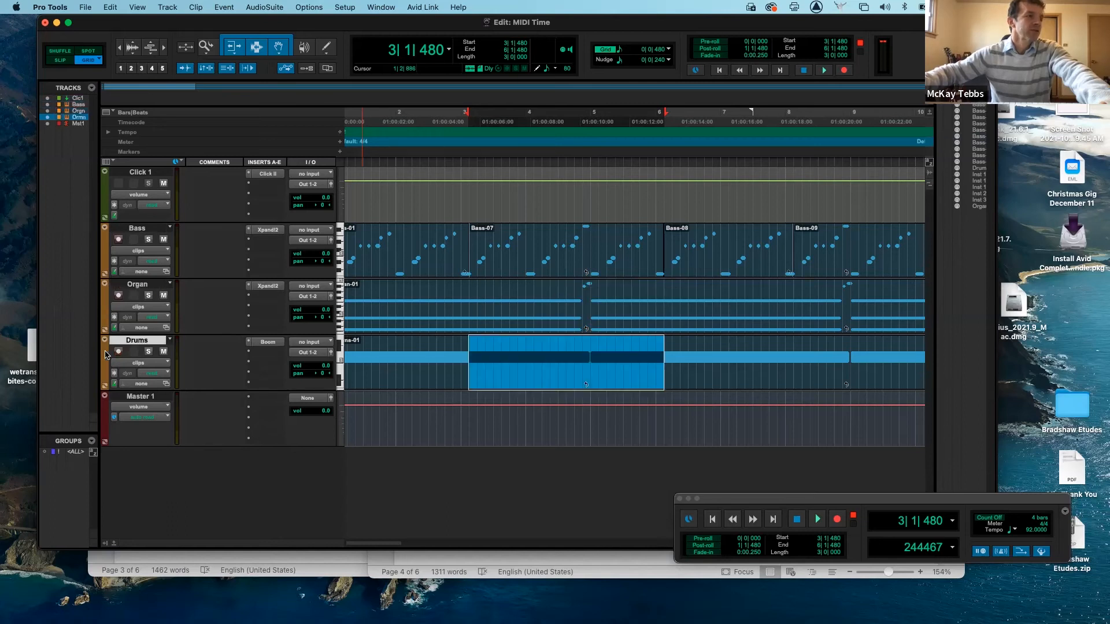
{"action": "key", "text": "p"}
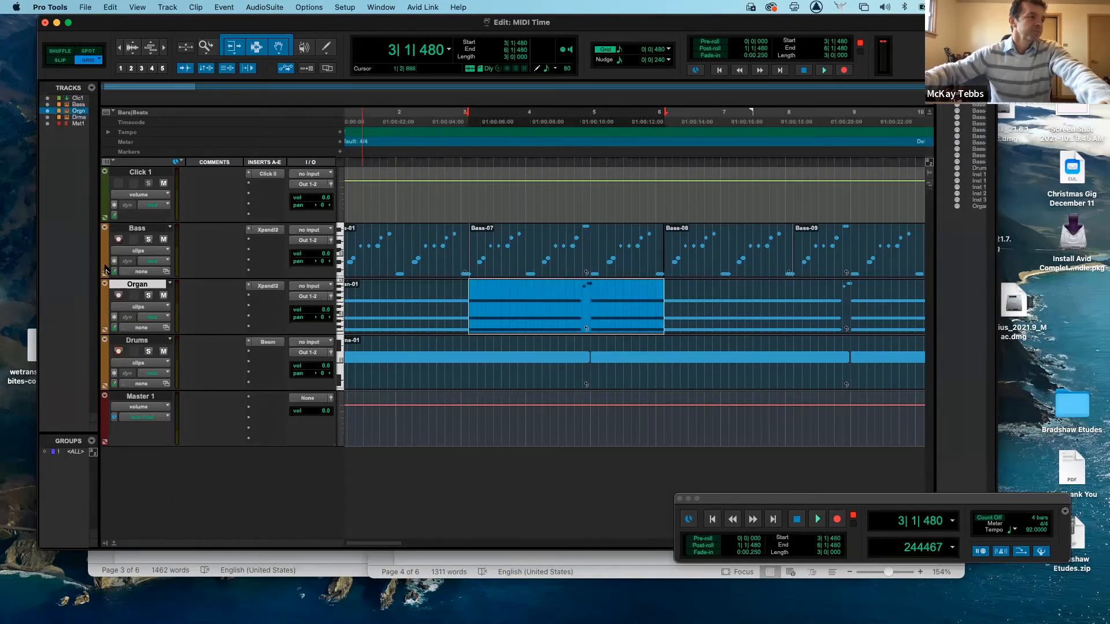
{"action": "key", "text": "p"}
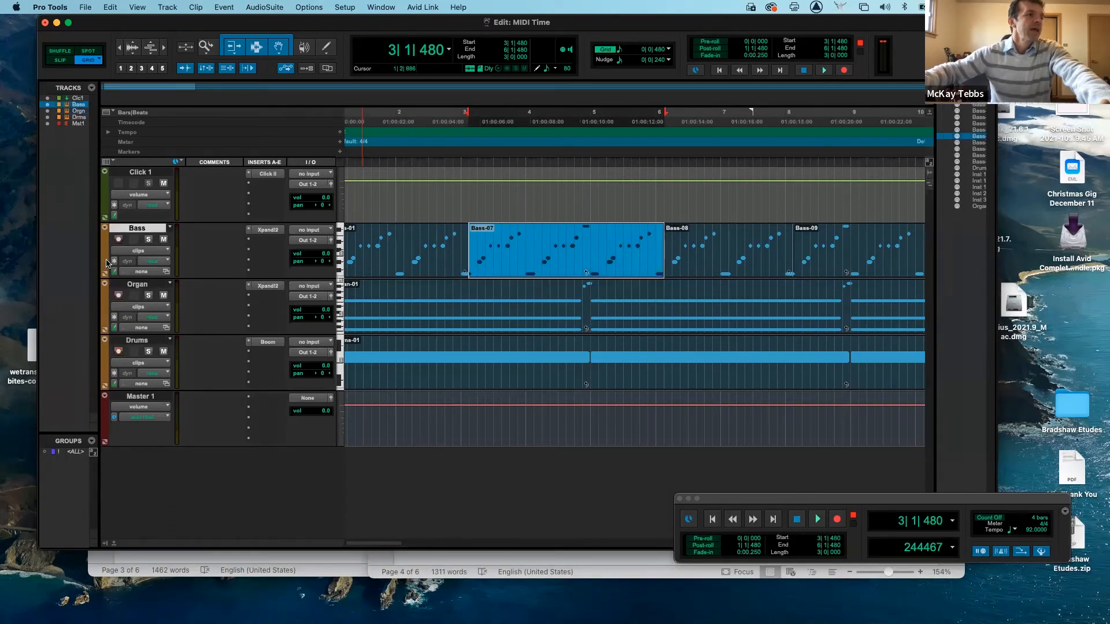
- Extend the Bass clip's selection onto the Organ and Drums tracks, clear it, and reselect only the second Bass clip
{"action": "left_click", "coordinate": [551, 294], "text": "shift"}
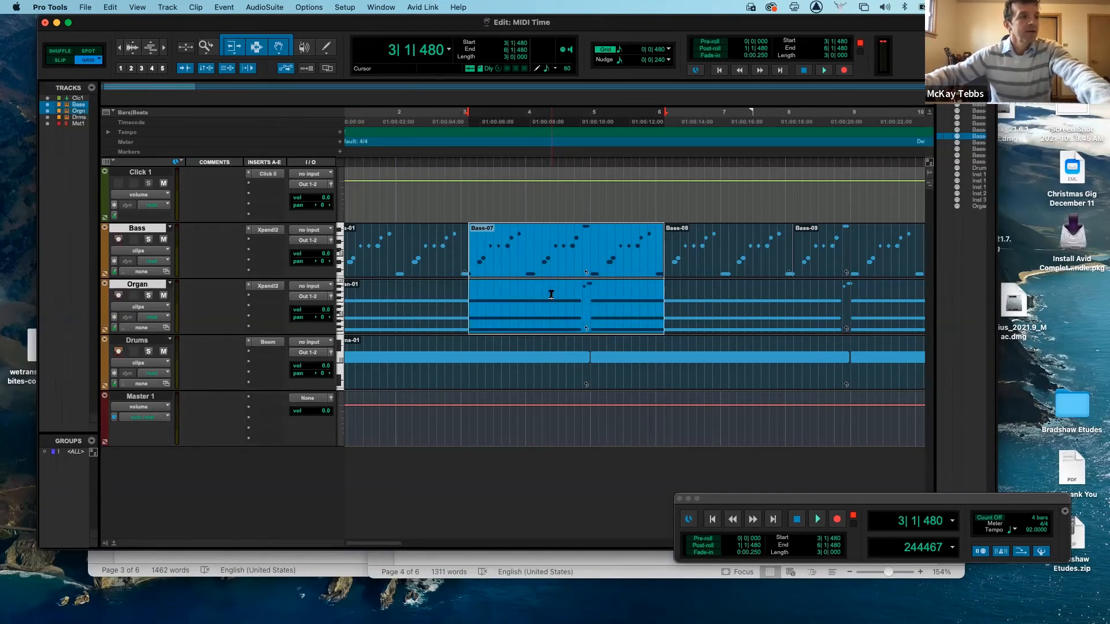
{"action": "left_click", "coordinate": [555, 344], "text": "shift"}
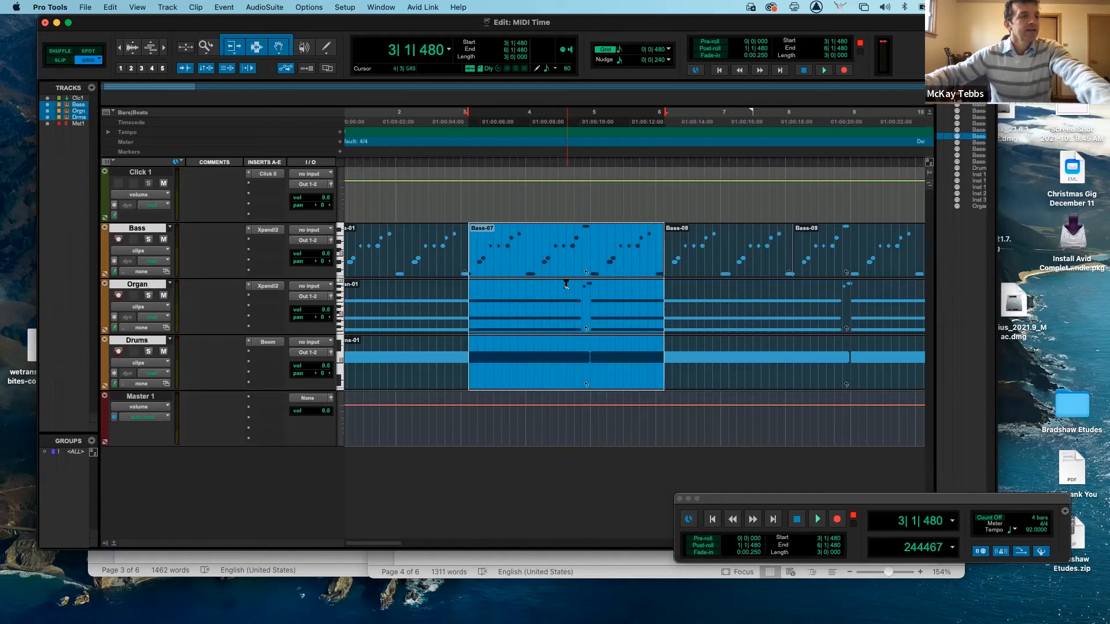
{"action": "left_click", "coordinate": [590, 197]}
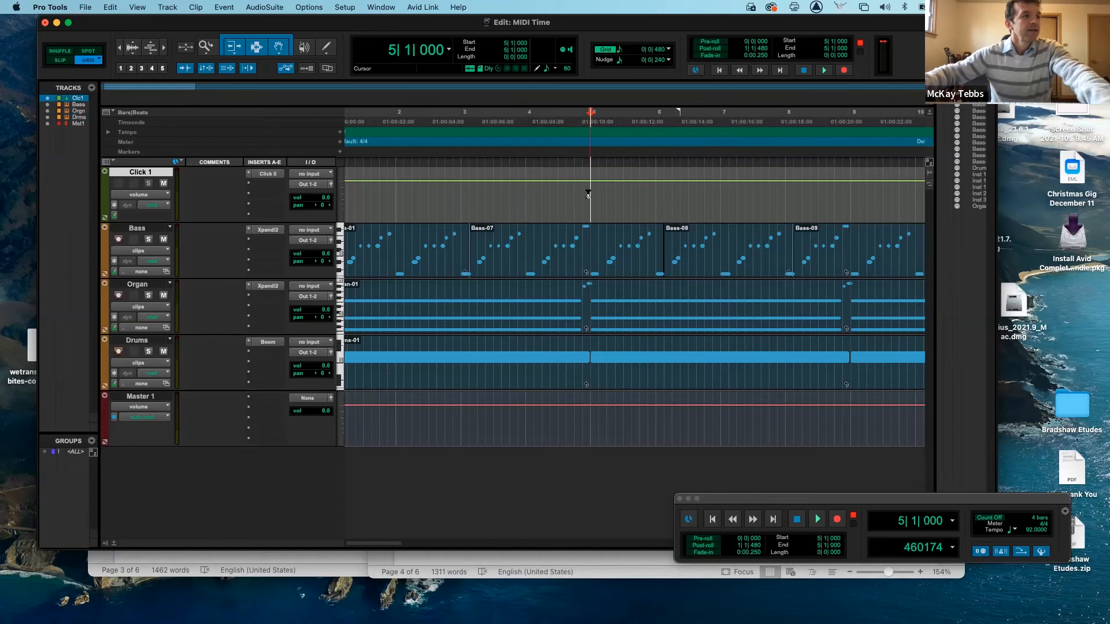
{"action": "double_click", "coordinate": [554, 260]}
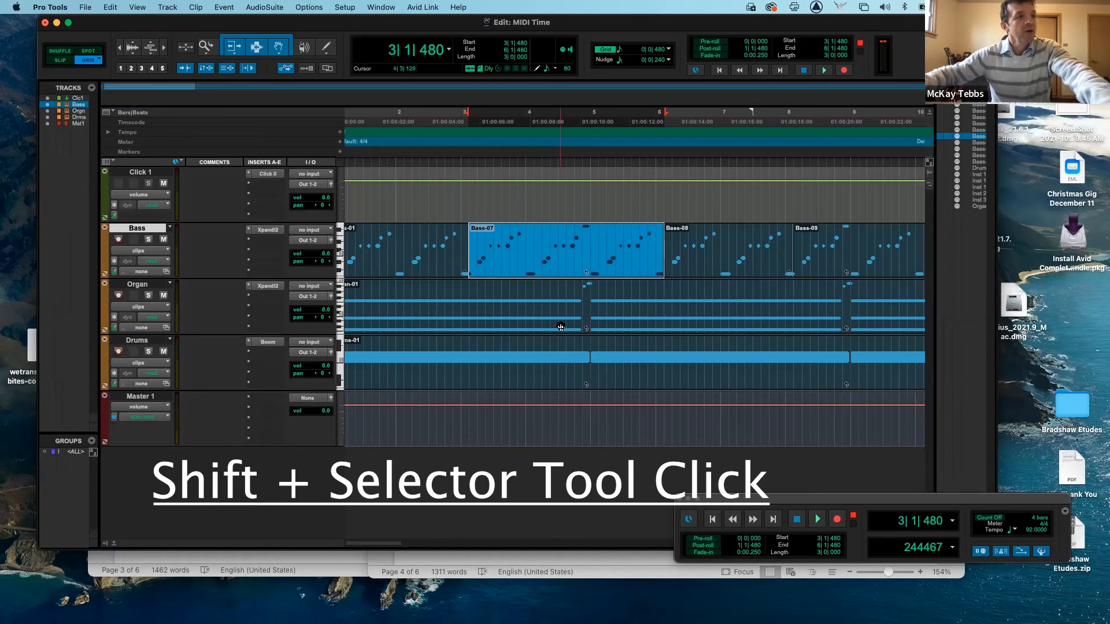
- Extend the second Bass clip's selection onto the Organ and Drums tracks, and clear it by placing the cursor at 4|2|000 on Click 1
{"action": "left_click", "coordinate": [561, 290], "text": "shift"}
{"action": "left_click", "coordinate": [556, 343], "text": "shift"}
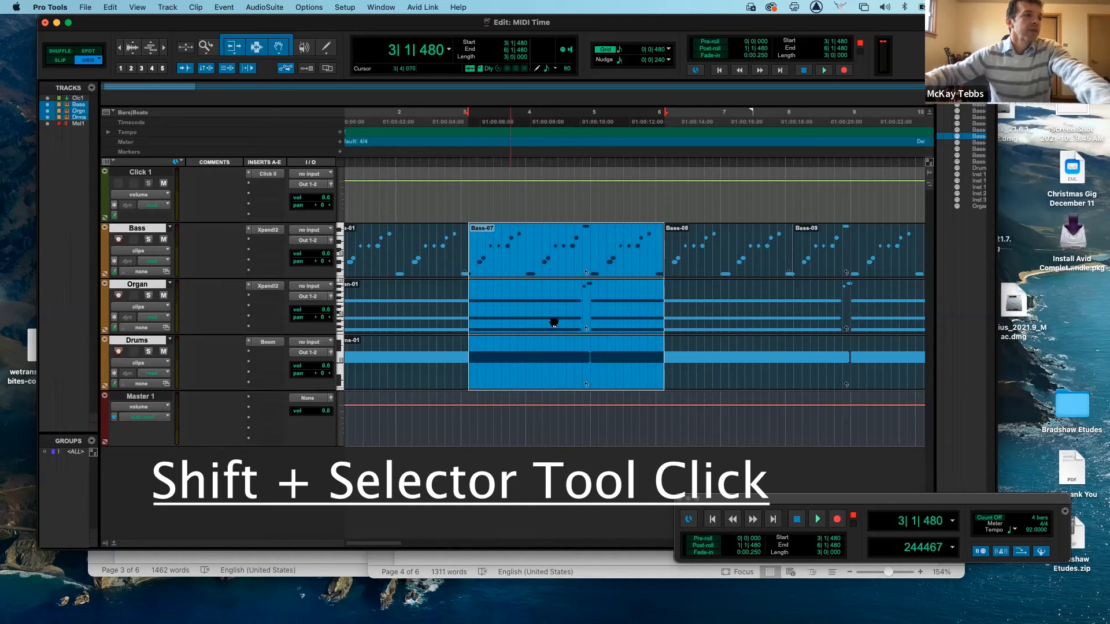
{"action": "left_click", "coordinate": [542, 206]}
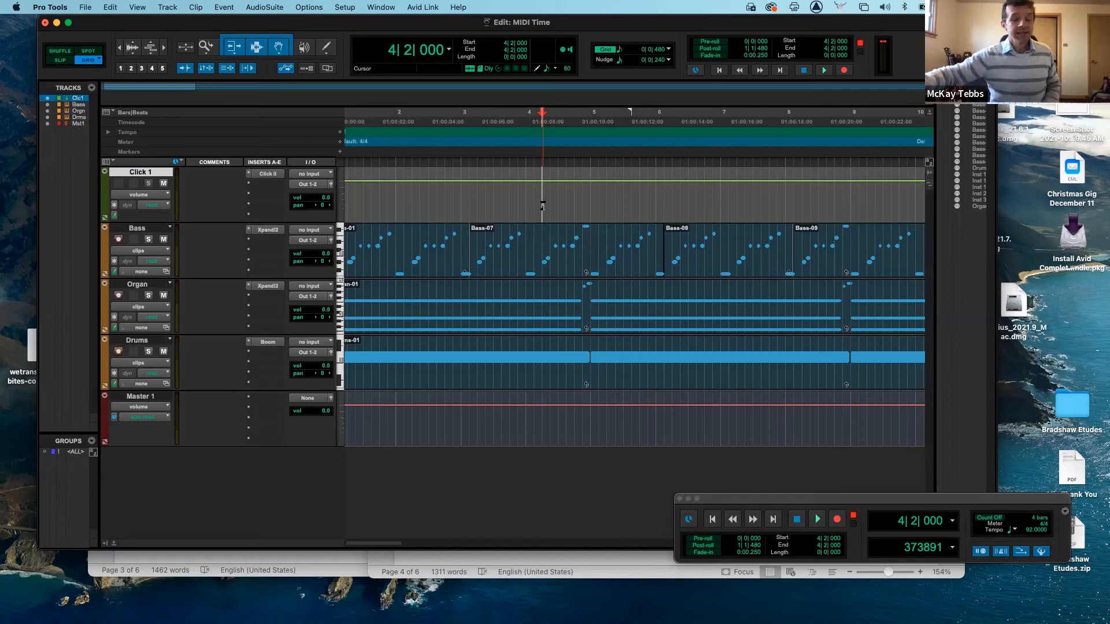
- Select the Bass track, return to the session start, and advance the cursor through the clip boundaries to 8|1|480
{"action": "left_click", "coordinate": [151, 228]}
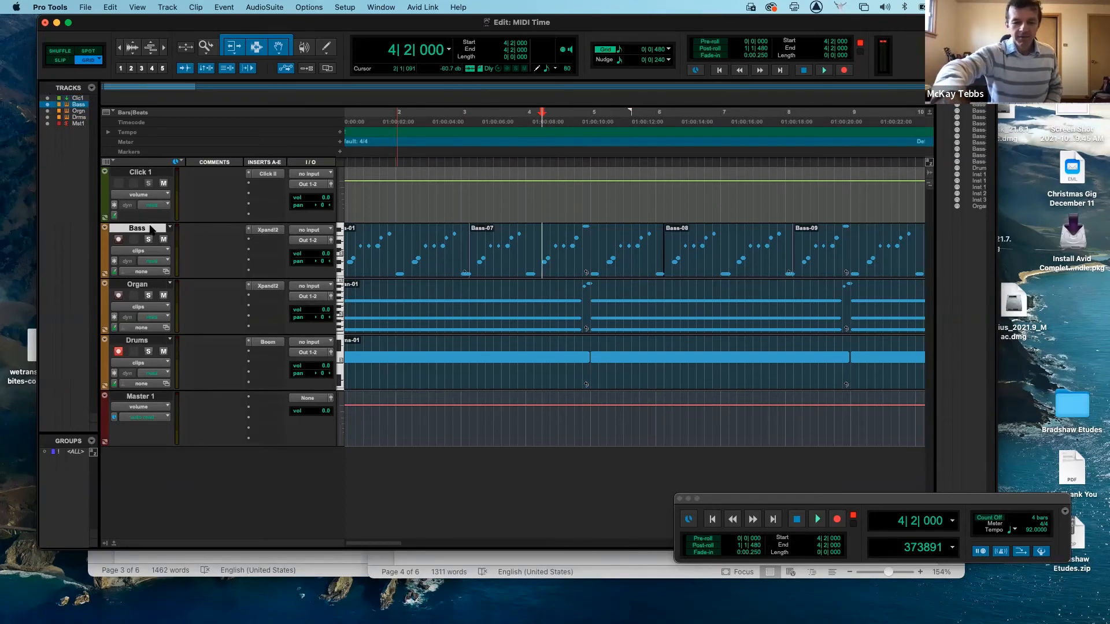
{"action": "key", "text": "Return"}
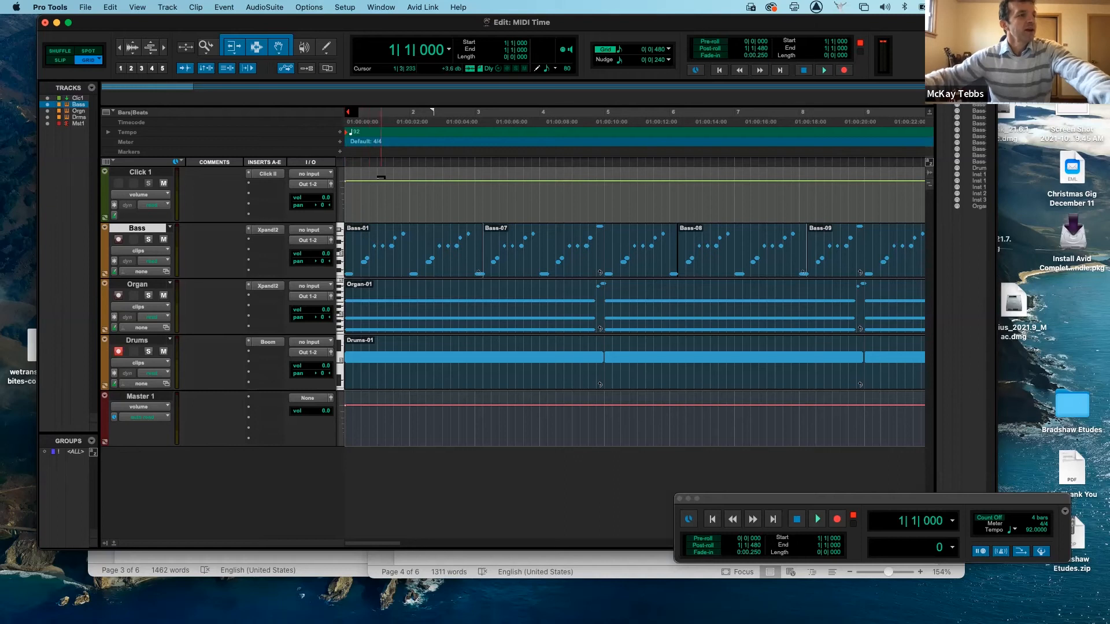
{"action": "key", "text": "Tab"}
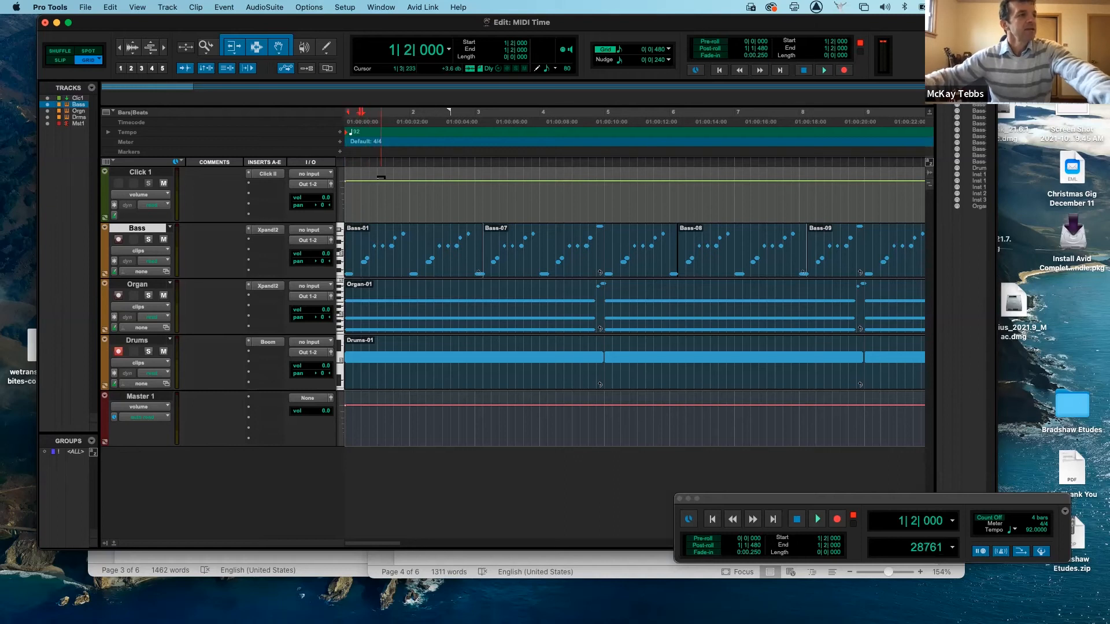
{"action": "key", "text": "KP_Add"}
{"action": "key", "text": "KP_Add"}
{"action": "key", "text": "KP_Add"}
{"action": "key", "text": "Tab"}
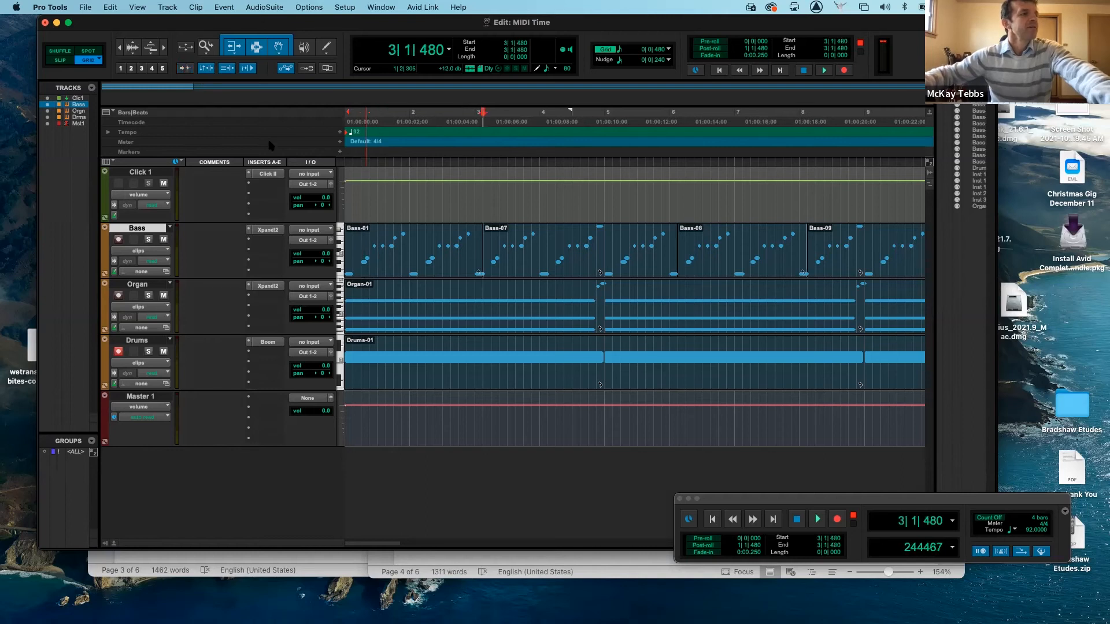
{"action": "key", "text": "Tab"}
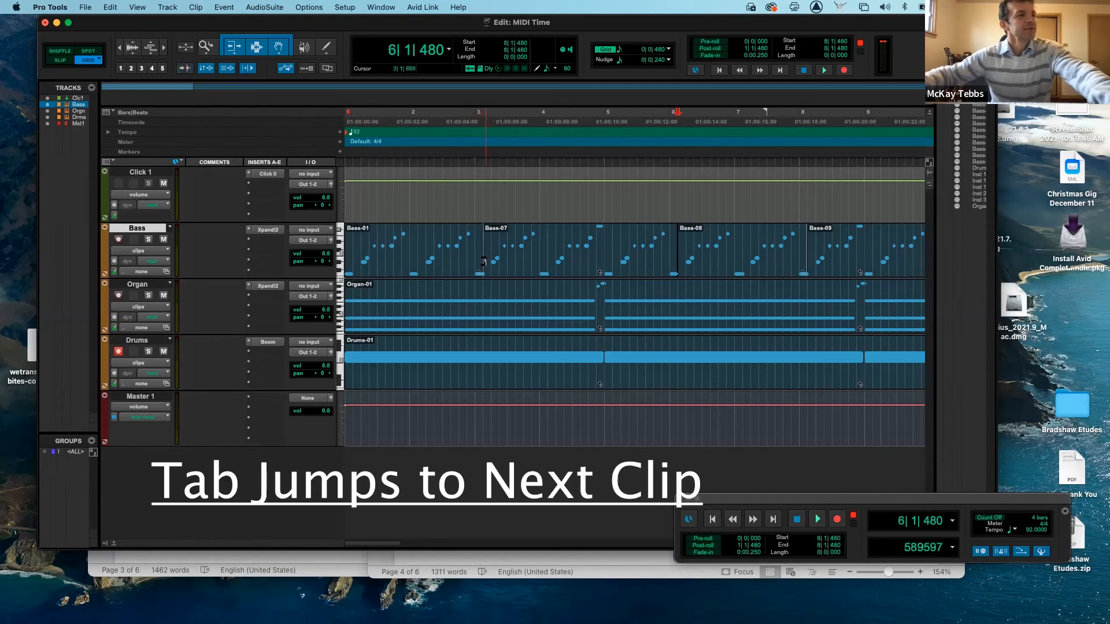
{"action": "key", "text": "Tab"}
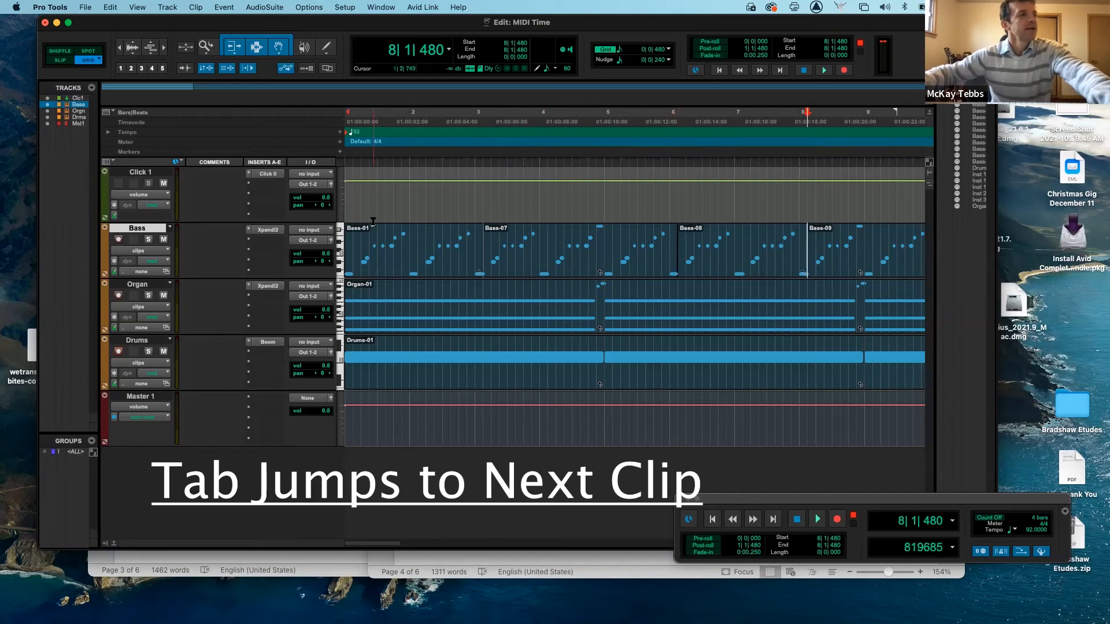
- Place the cursor at 1|1|000 across all tracks, step through the clip boundaries to 13|3|000, and bring the session start back into view
{"action": "left_click", "coordinate": [349, 166]}
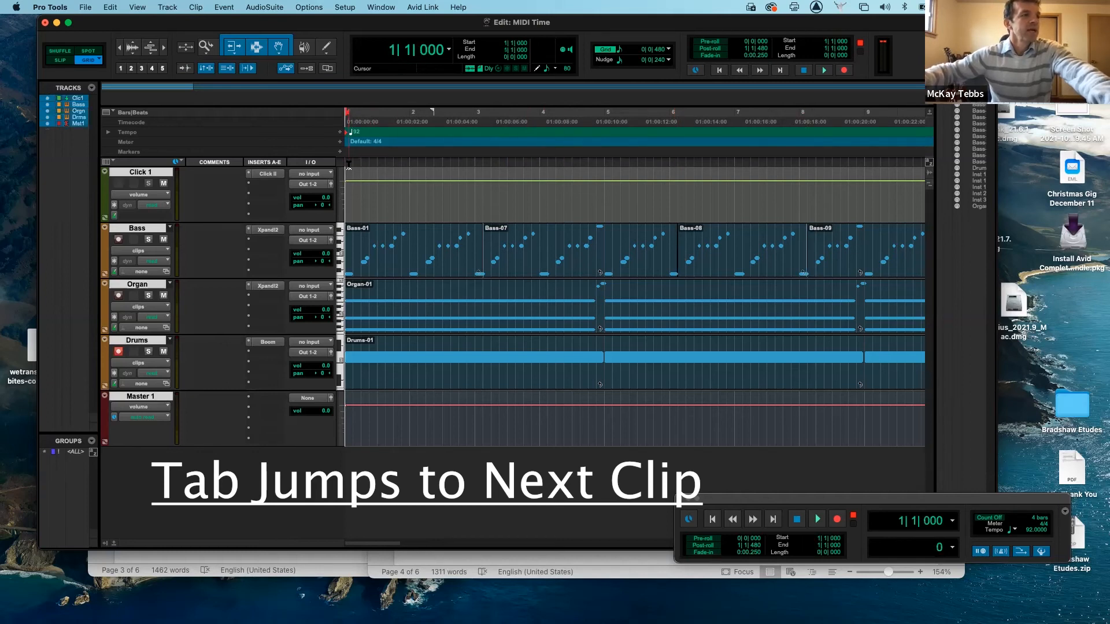
{"action": "key", "text": "Tab"}
{"action": "key", "text": "Tab"}
{"action": "key", "text": "Tab"}
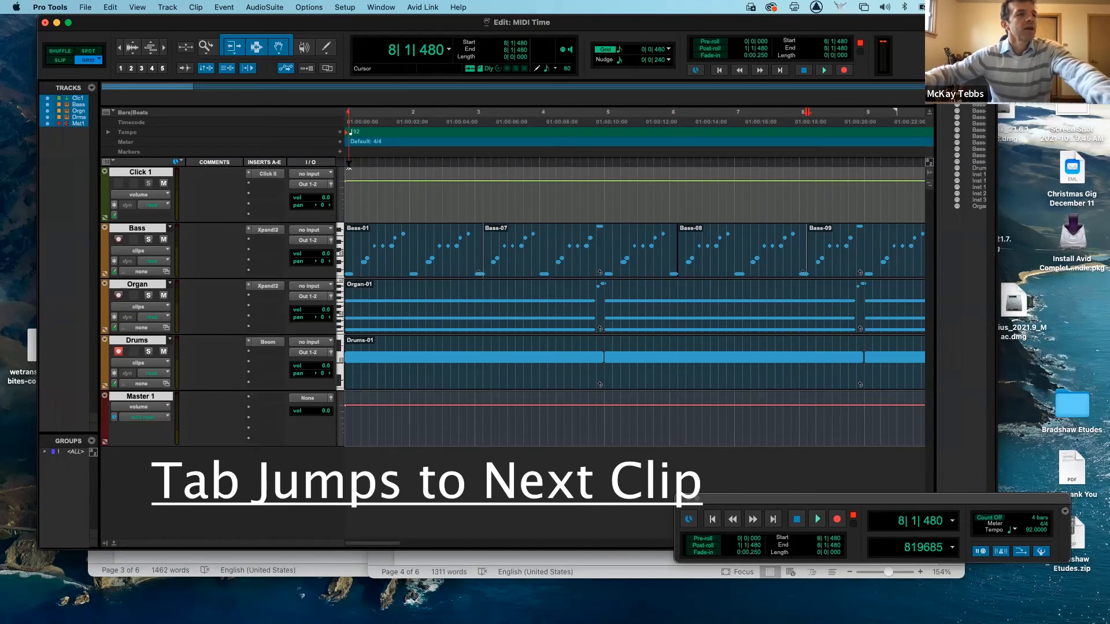
{"action": "key", "text": "Tab"}
{"action": "key", "text": "Tab"}
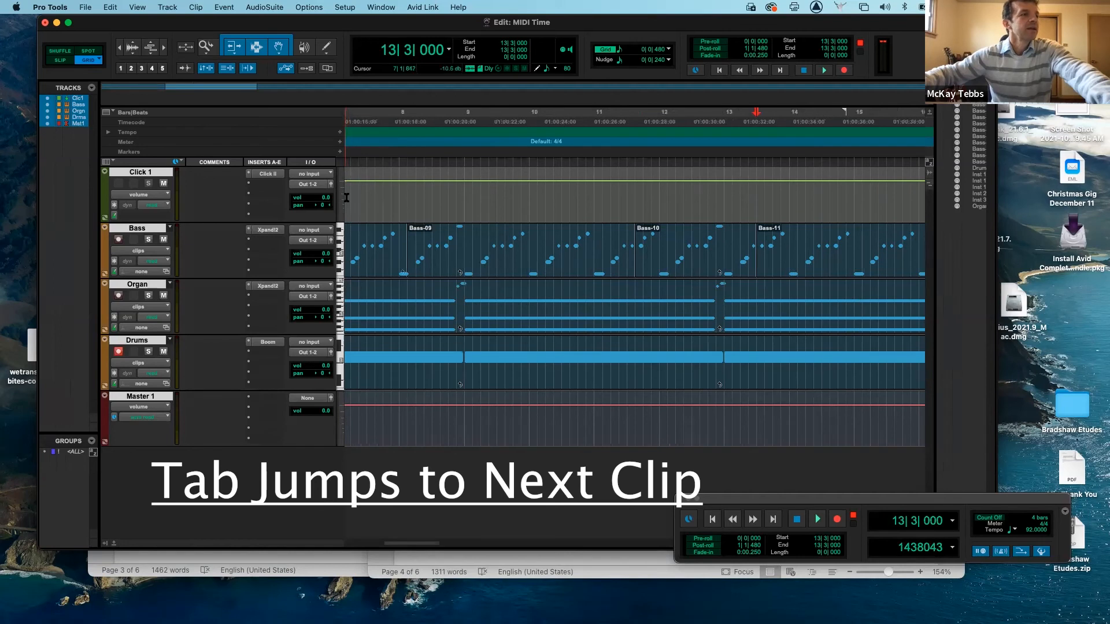
{"action": "key", "text": "Home"}
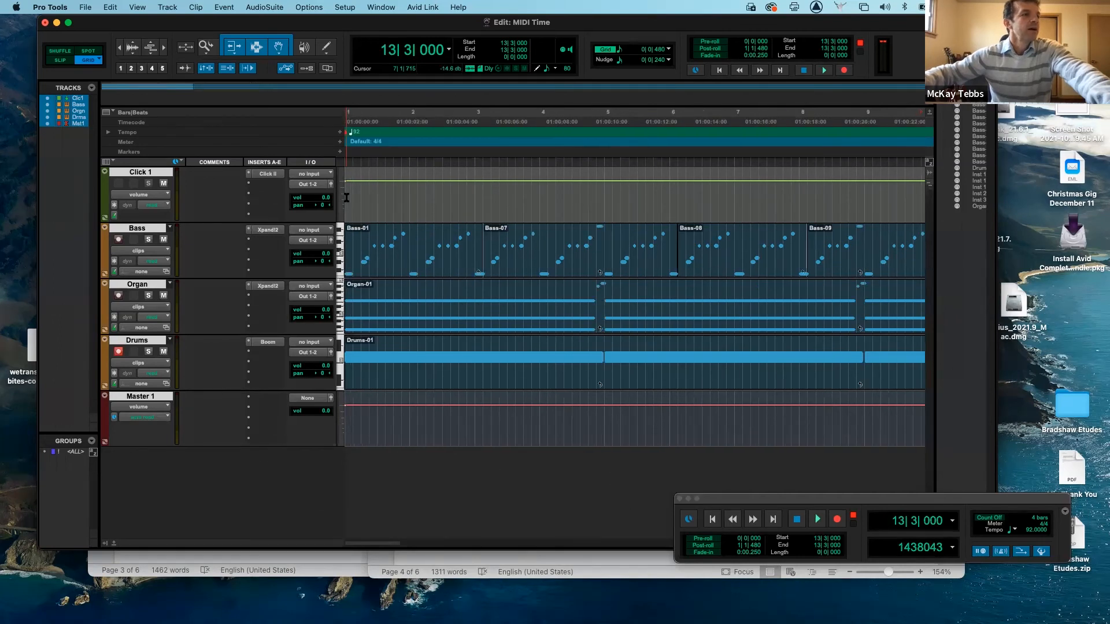
- Select the Organ clip, place the cursor on its track, and jump to the session end at 81|1|000 and back to the start
{"action": "left_click", "coordinate": [393, 319]}
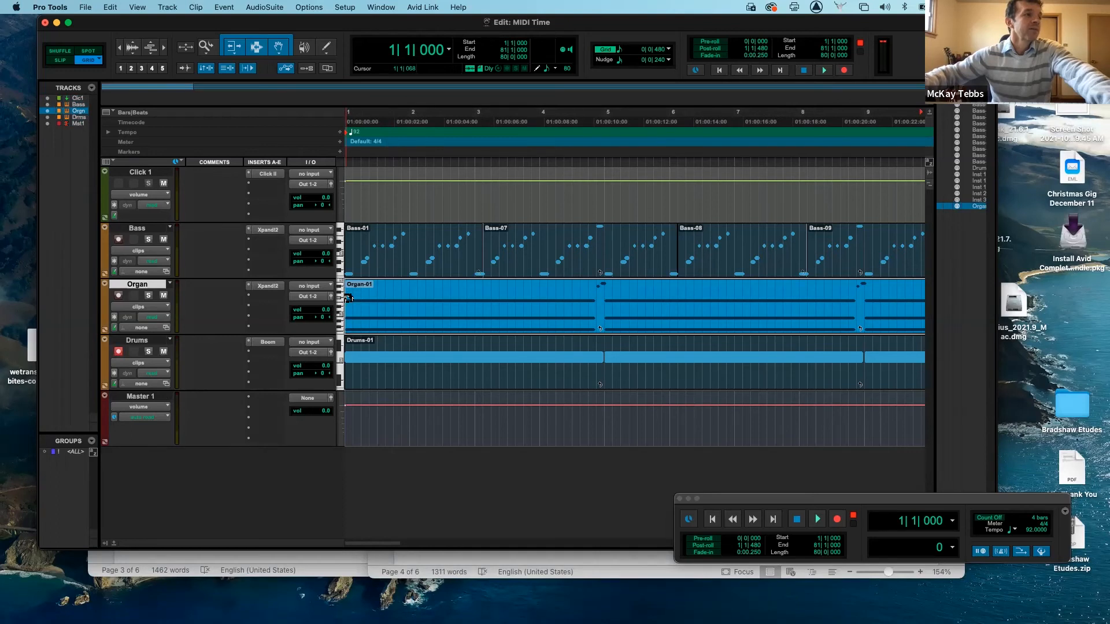
{"action": "left_click", "coordinate": [381, 307]}
{"action": "key", "text": "alt+Return"}
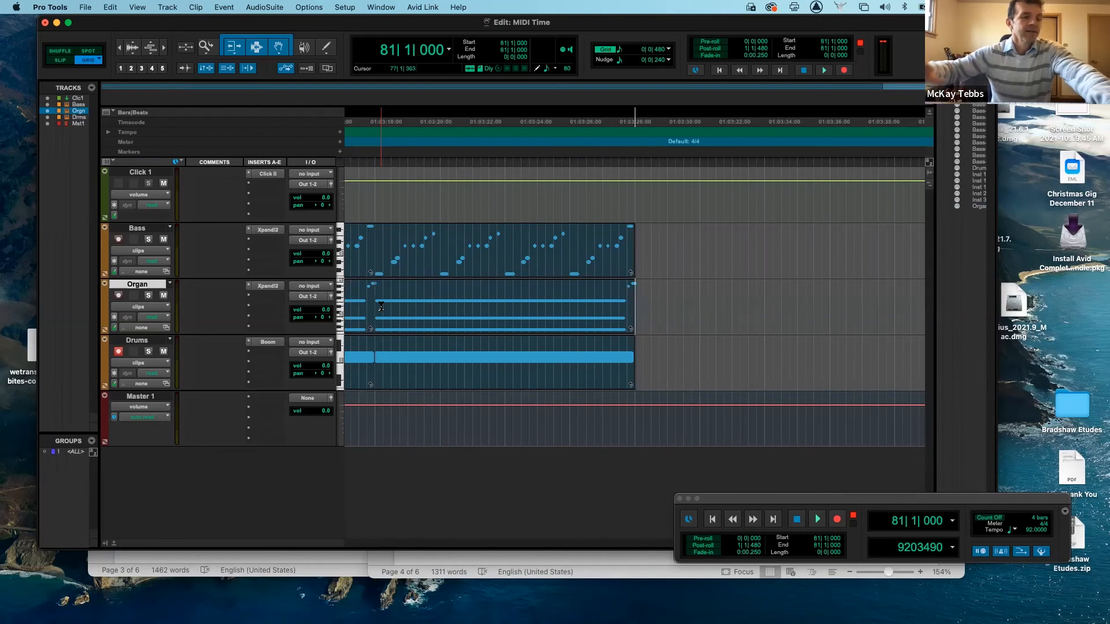
{"action": "key", "text": "Return"}
- Select the first and second Bass clips in turn
{"action": "left_click", "coordinate": [440, 264]}
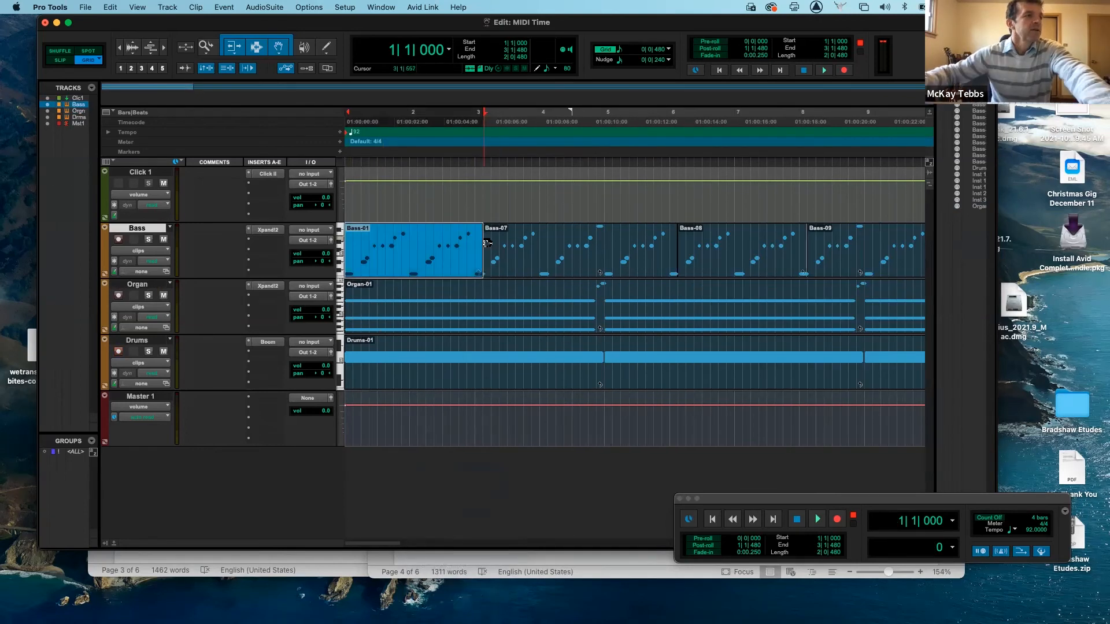
{"action": "left_click", "coordinate": [489, 247]}
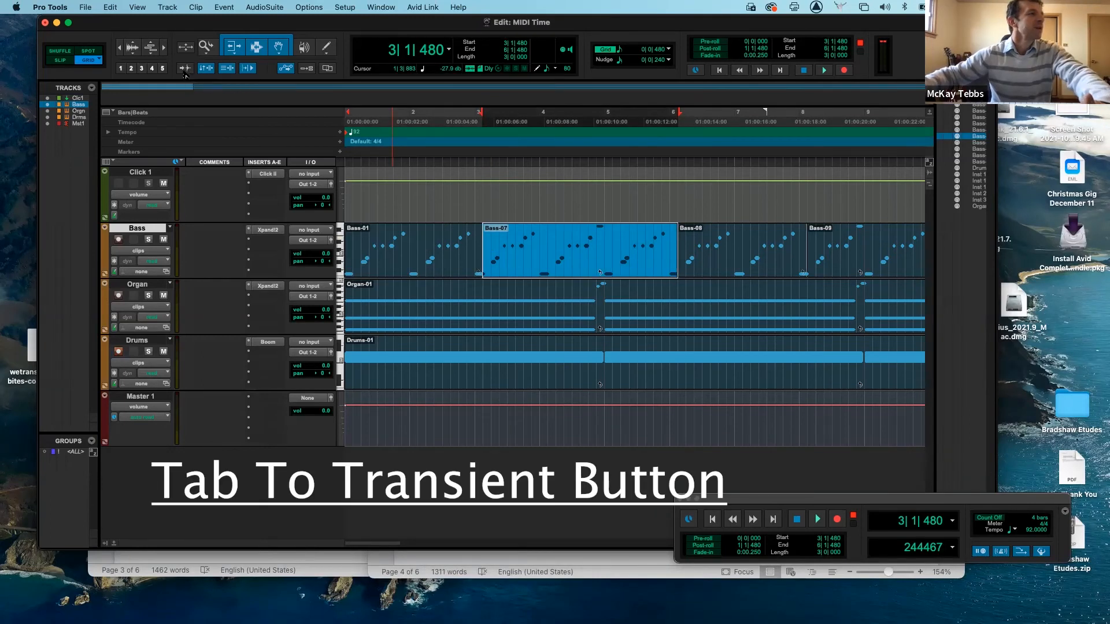
- Turn on Tab to Transient, place the cursor at 2|1|480 on the Bass track, and advance it note by note to 3|2|240
{"action": "left_click", "coordinate": [185, 70]}
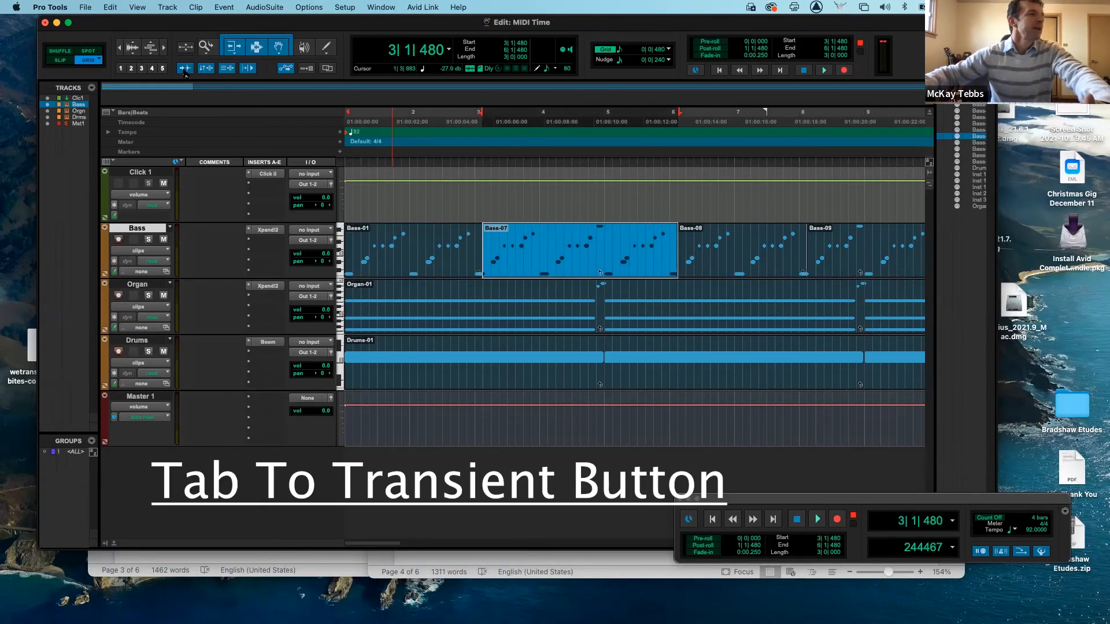
{"action": "left_click", "coordinate": [416, 226]}
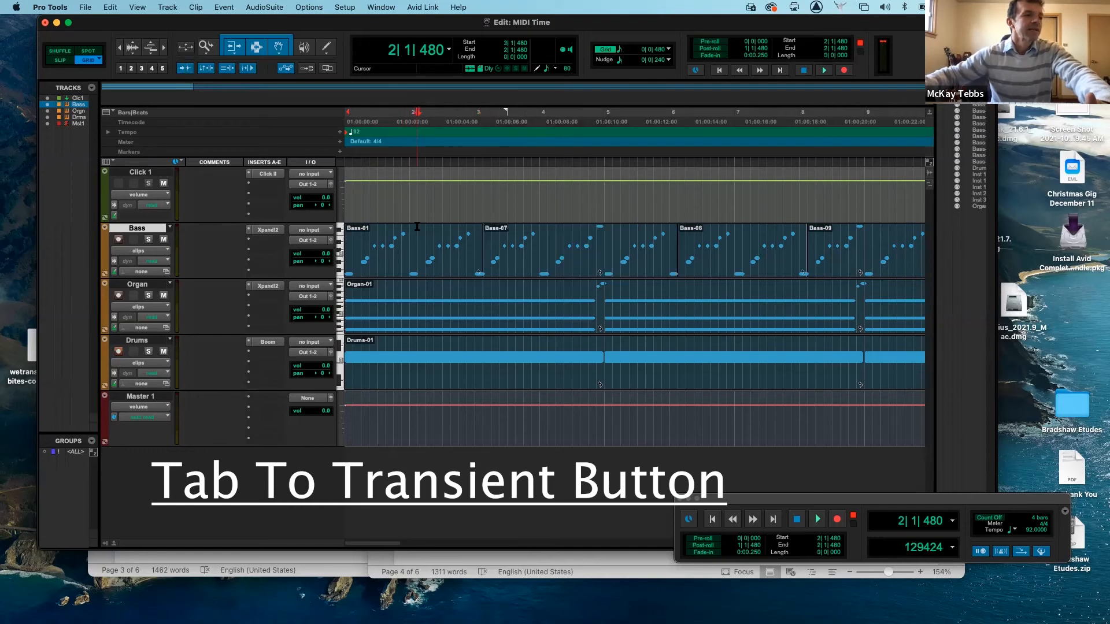
{"action": "key", "text": "Tab"}
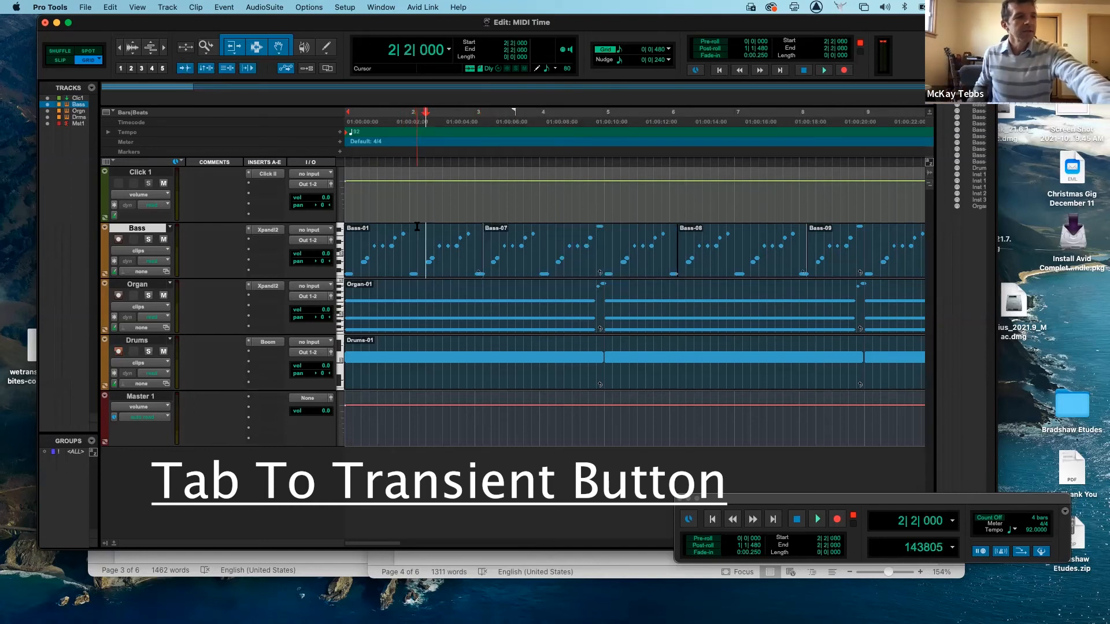
{"action": "key", "text": "Tab"}
{"action": "key", "text": "Tab"}
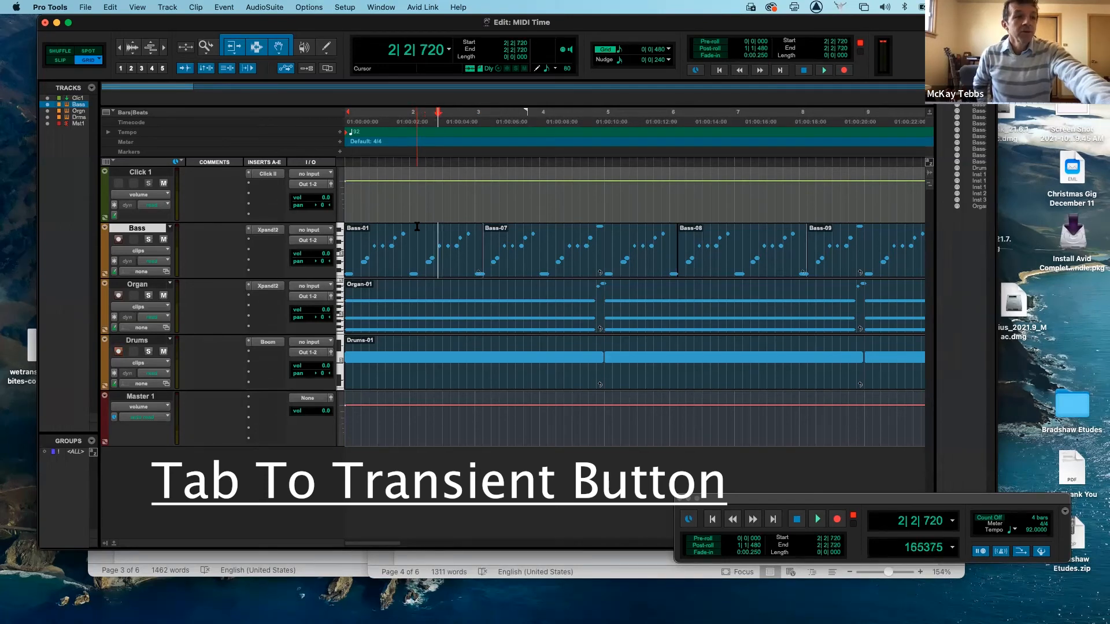
{"action": "key", "text": "Tab"}
{"action": "key", "text": "Tab"}
{"action": "key", "text": "Tab"}
{"action": "key", "text": "Tab"}
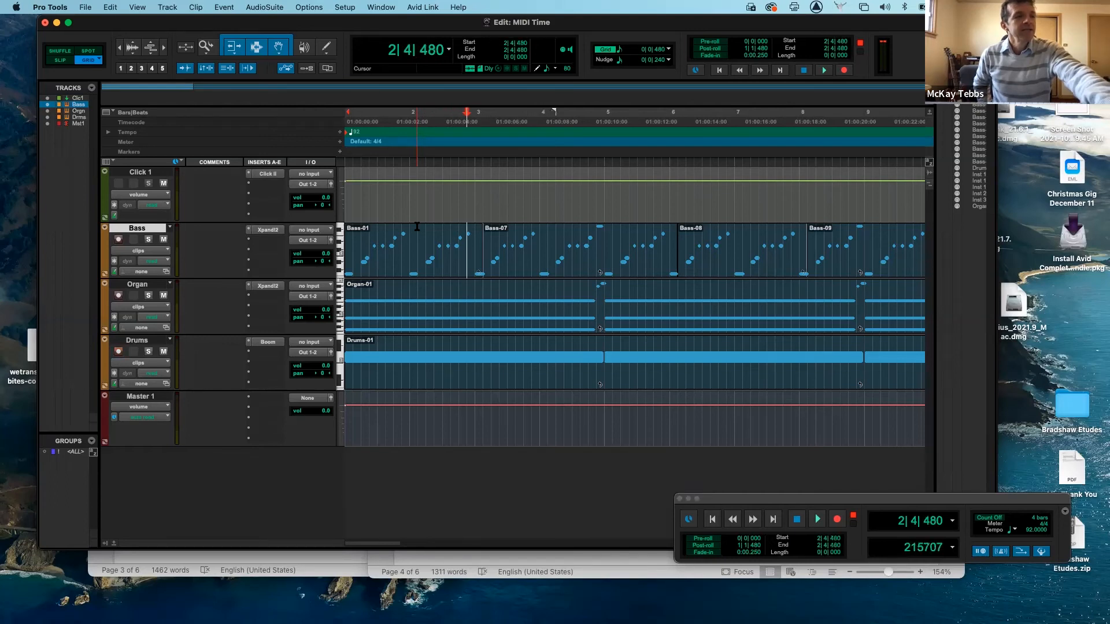
{"action": "key", "text": "Tab"}
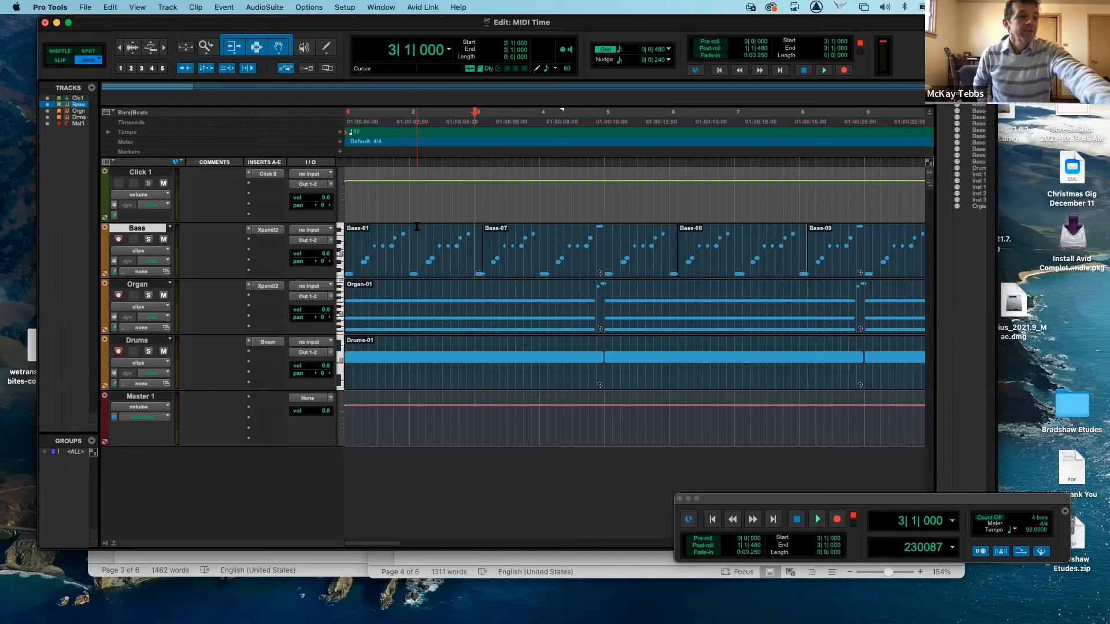
{"action": "key", "text": "Tab"}
{"action": "key", "text": "Tab"}
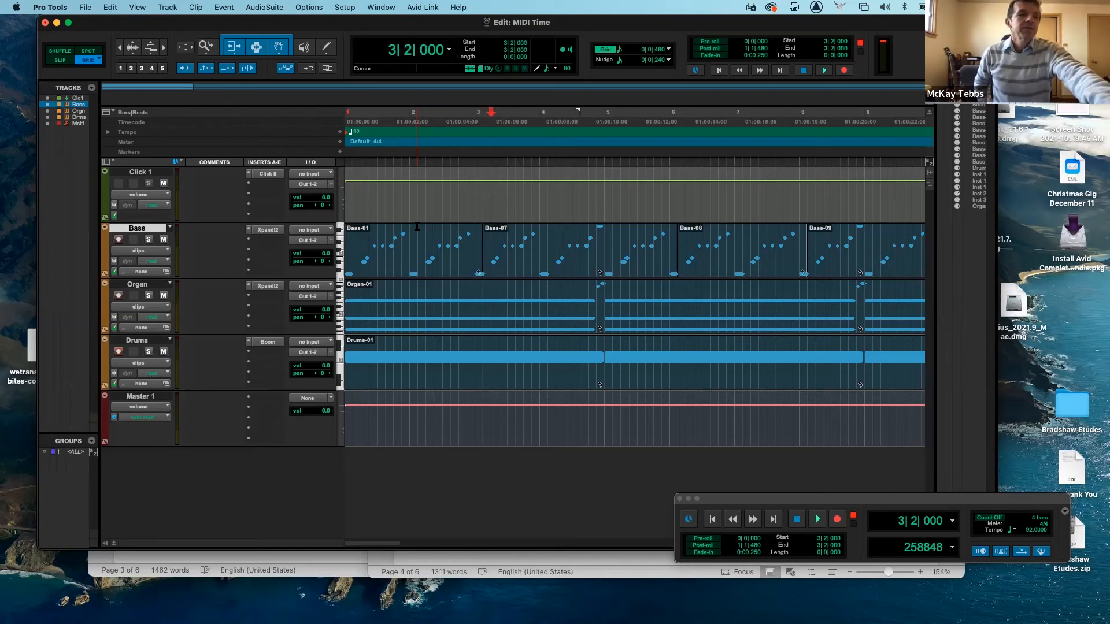
{"action": "key", "text": "Tab"}
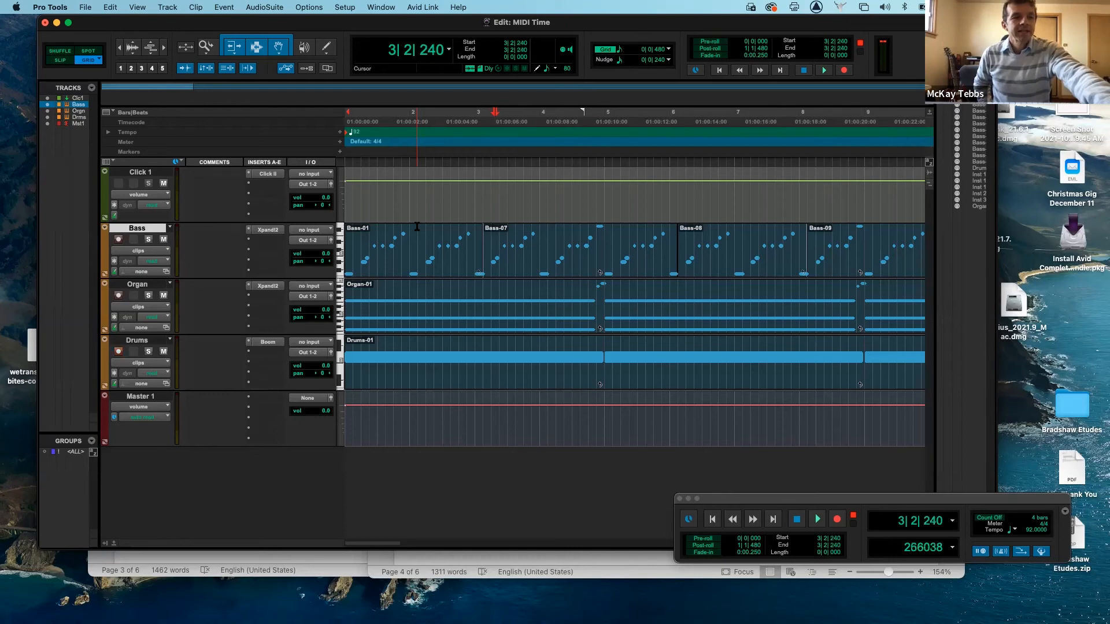
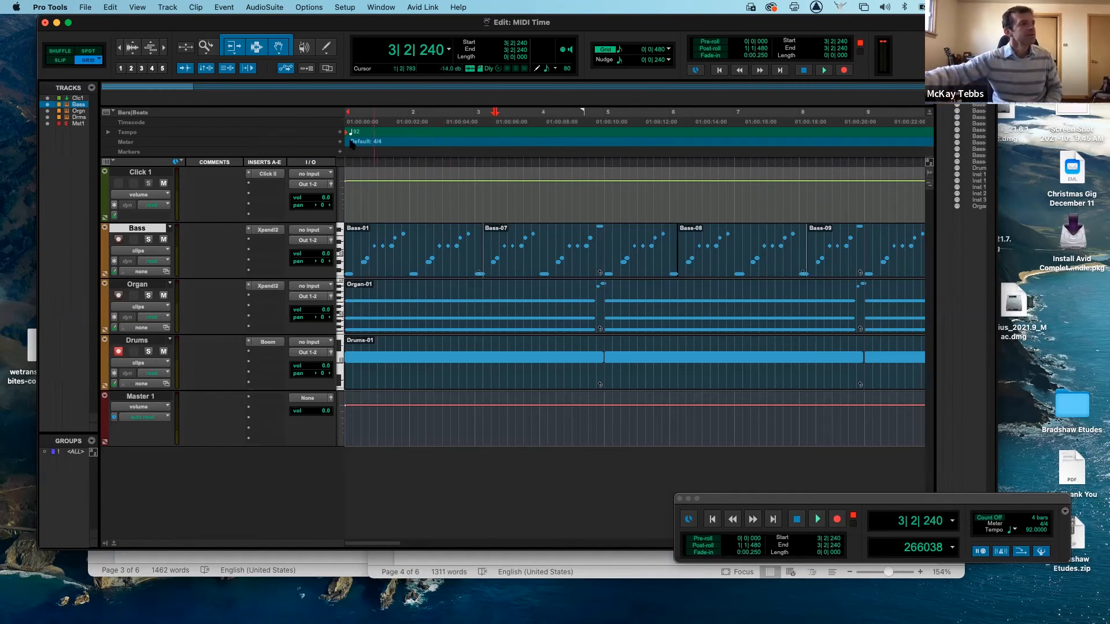
- Turn off Tab to Transient and set the Bass track's height to small
{"action": "left_click", "coordinate": [185, 69]}
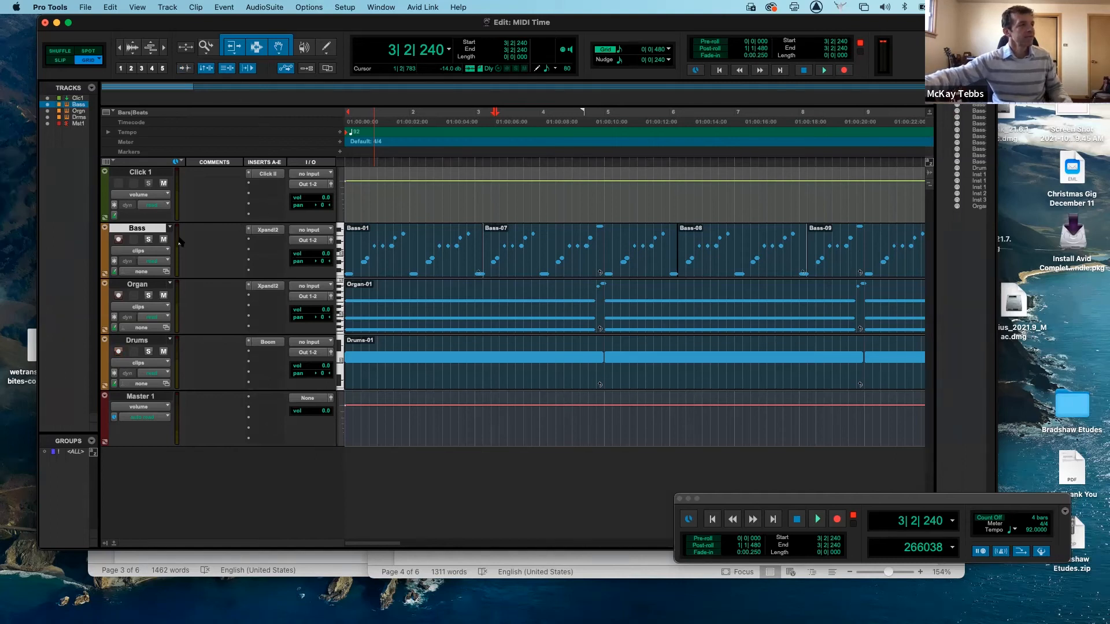
{"action": "left_click", "coordinate": [106, 230]}
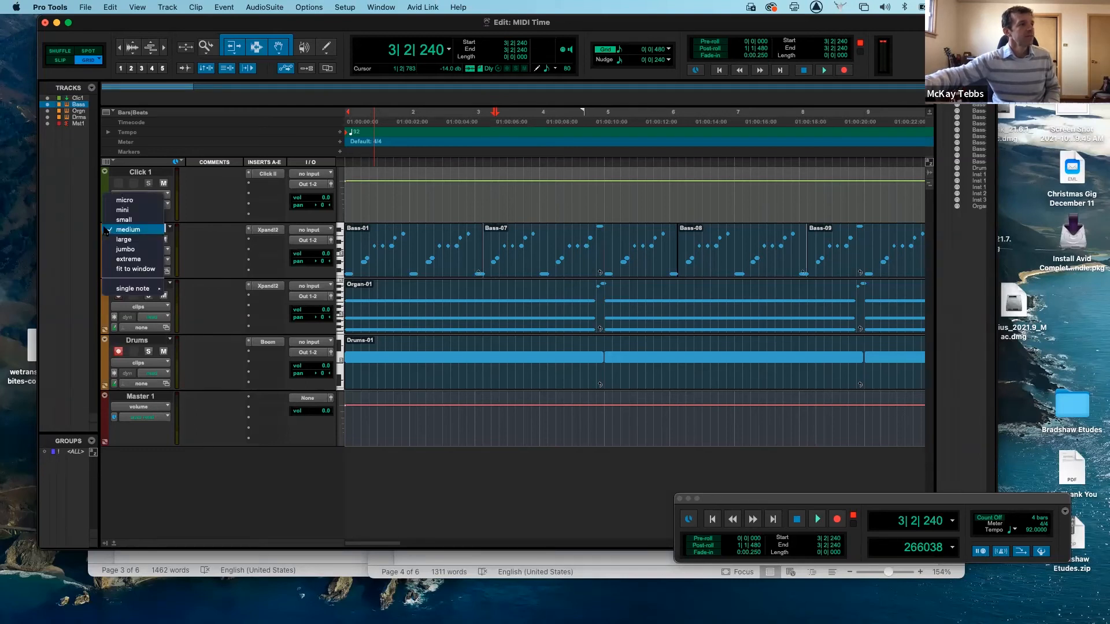
{"action": "left_click", "coordinate": [223, 237]}
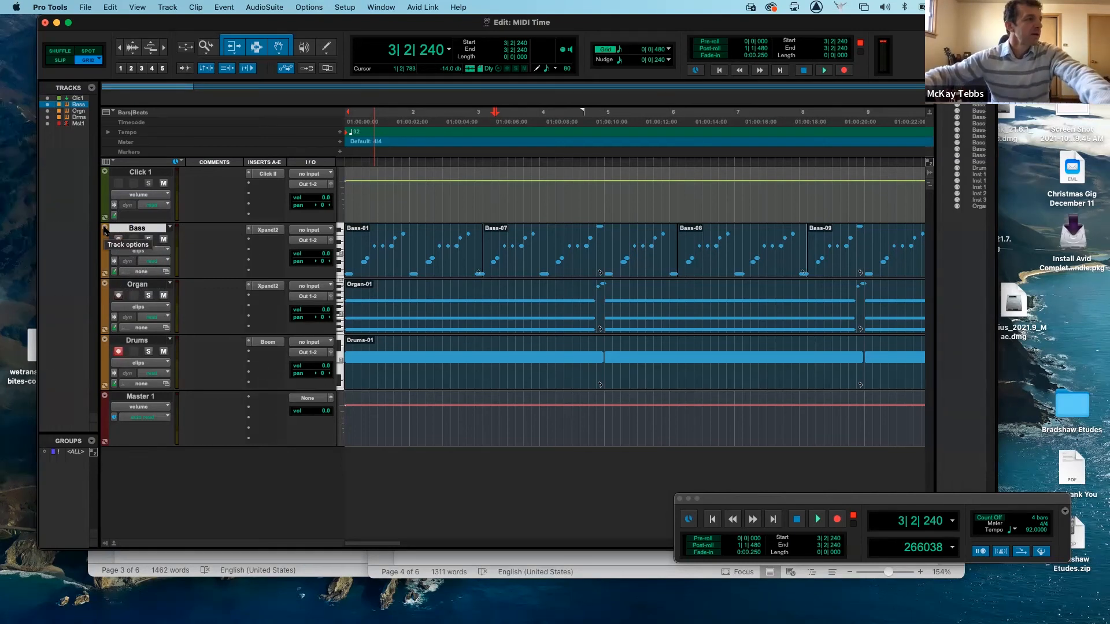
{"action": "left_click", "coordinate": [104, 232]}
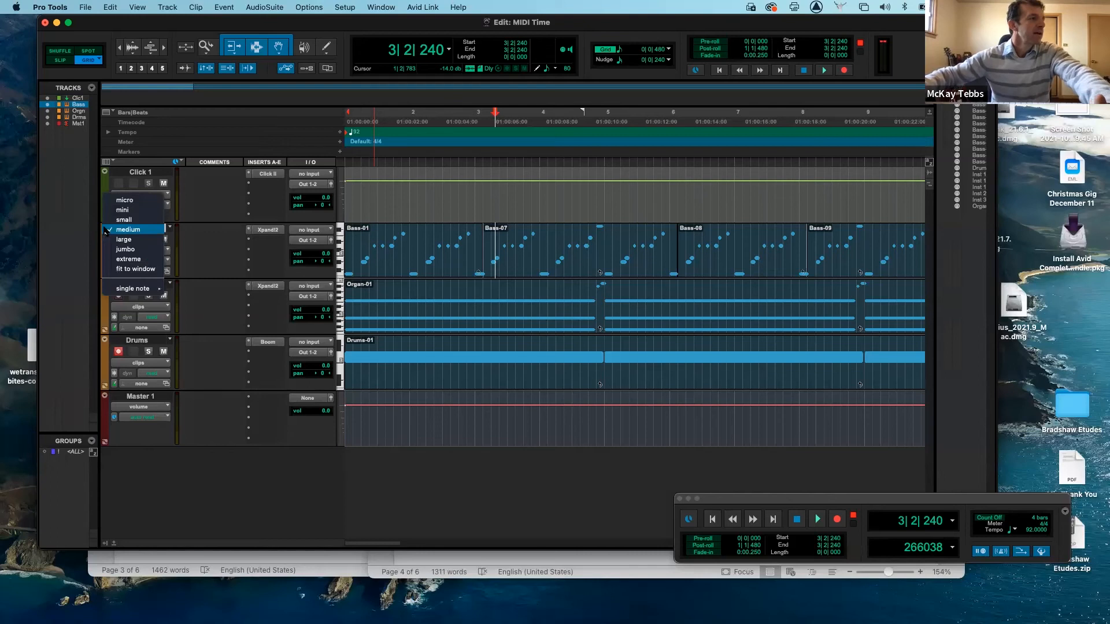
{"action": "left_click", "coordinate": [149, 220]}
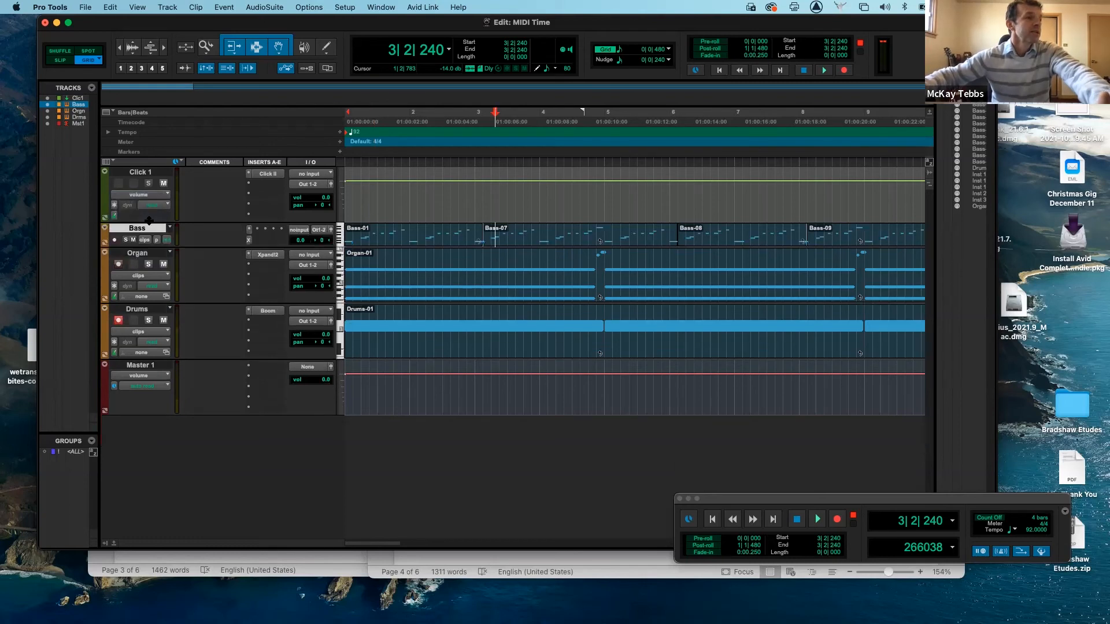
- Set the heights of the Organ and Drums tracks to small
{"action": "left_click", "coordinate": [106, 255]}
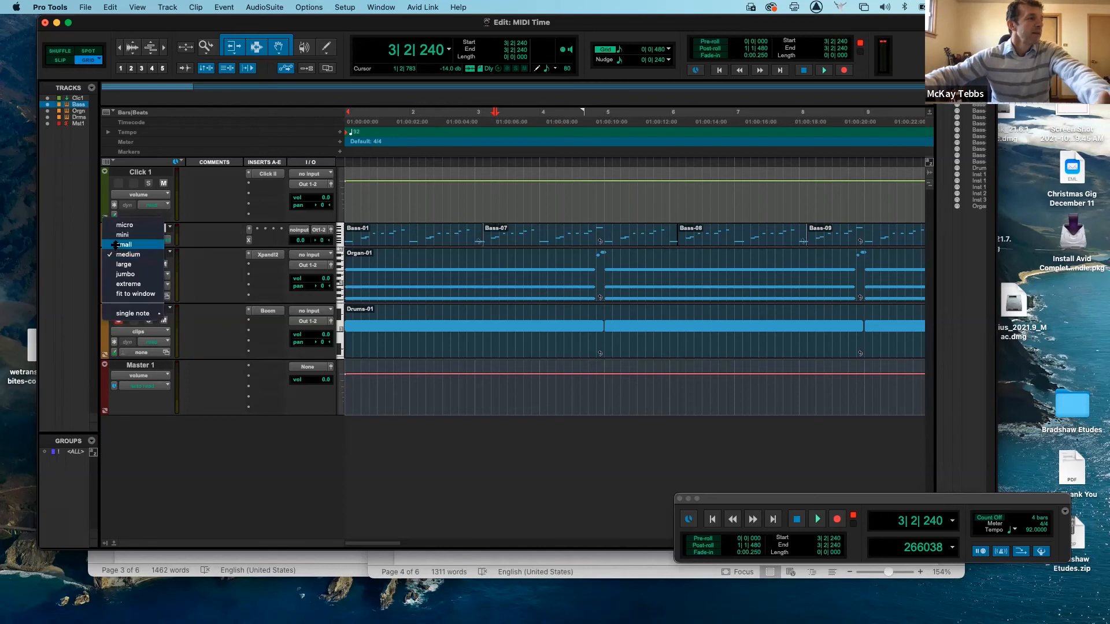
{"action": "left_click", "coordinate": [115, 248]}
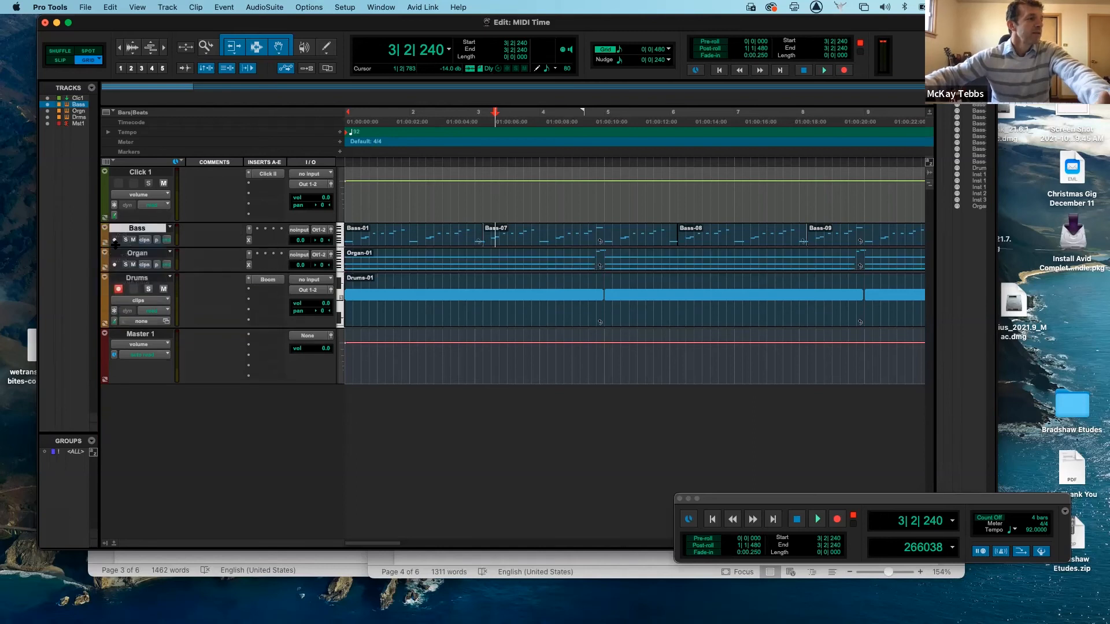
{"action": "left_click", "coordinate": [106, 279]}
{"action": "left_click", "coordinate": [111, 272]}
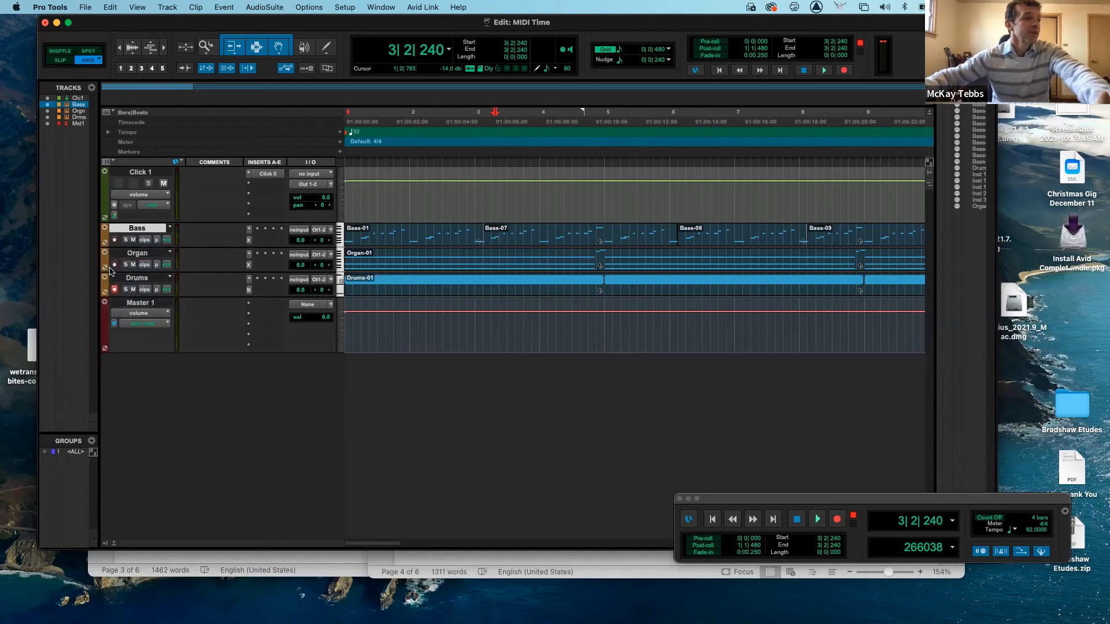
{"action": "left_click", "coordinate": [106, 254]}
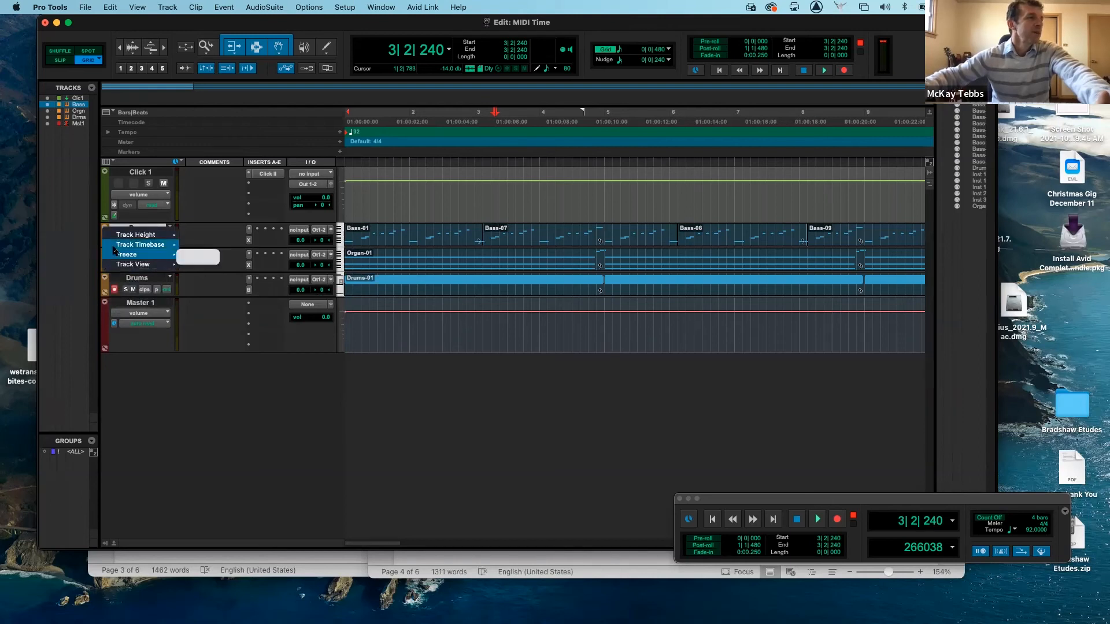
{"action": "mouse_move", "coordinate": [173, 248]}
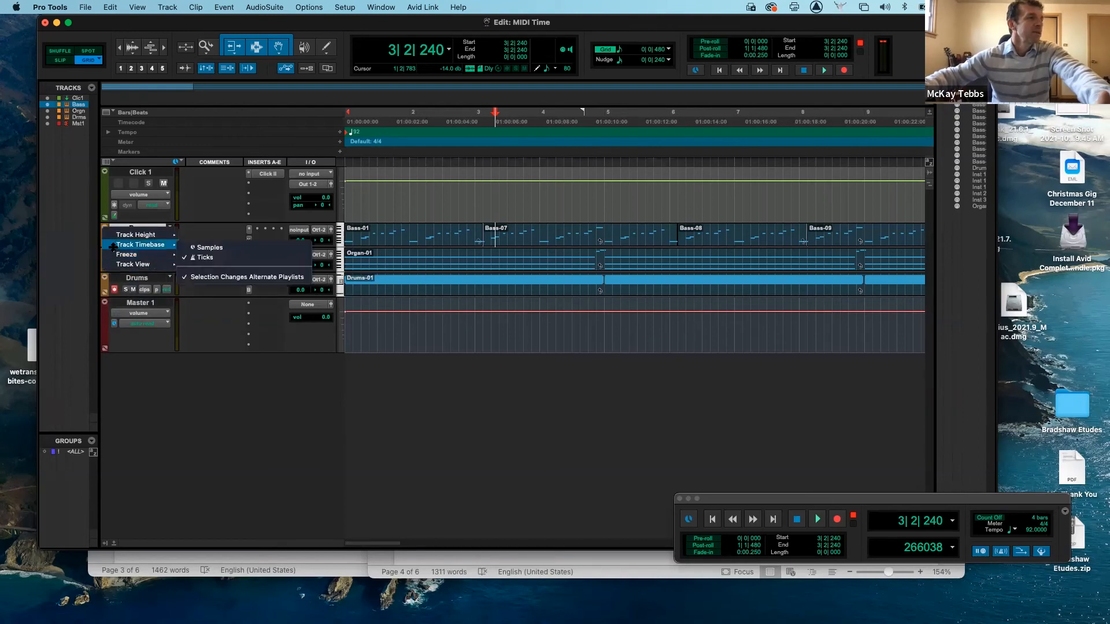
{"action": "left_click", "coordinate": [189, 228]}
- Try the micro and jumbo track heights on the Bass track
{"action": "left_click", "coordinate": [105, 231]}
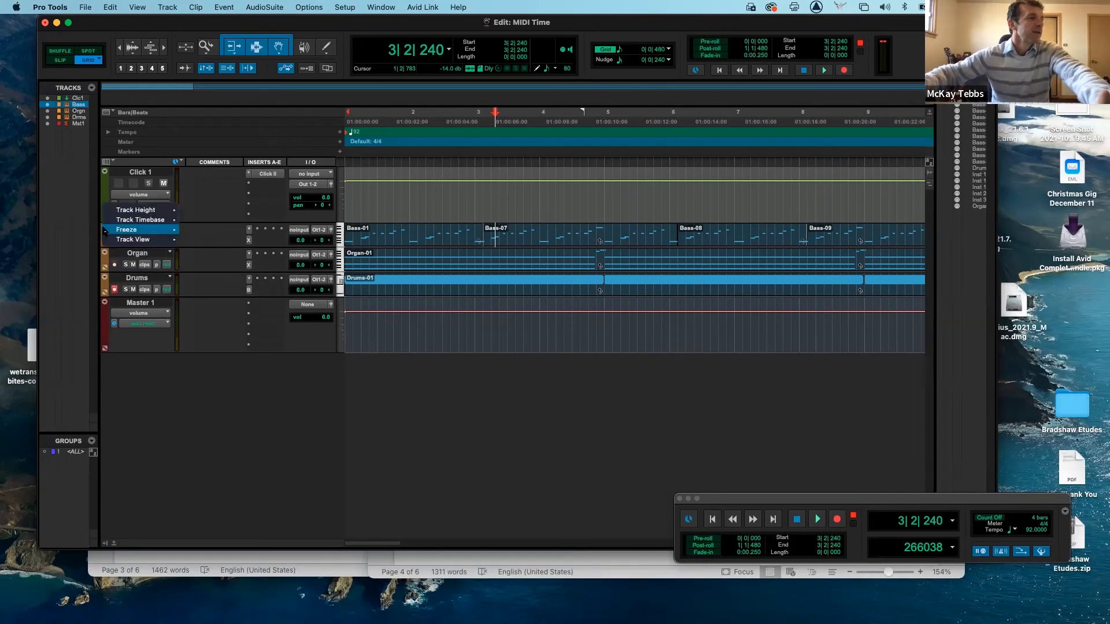
{"action": "mouse_move", "coordinate": [122, 214]}
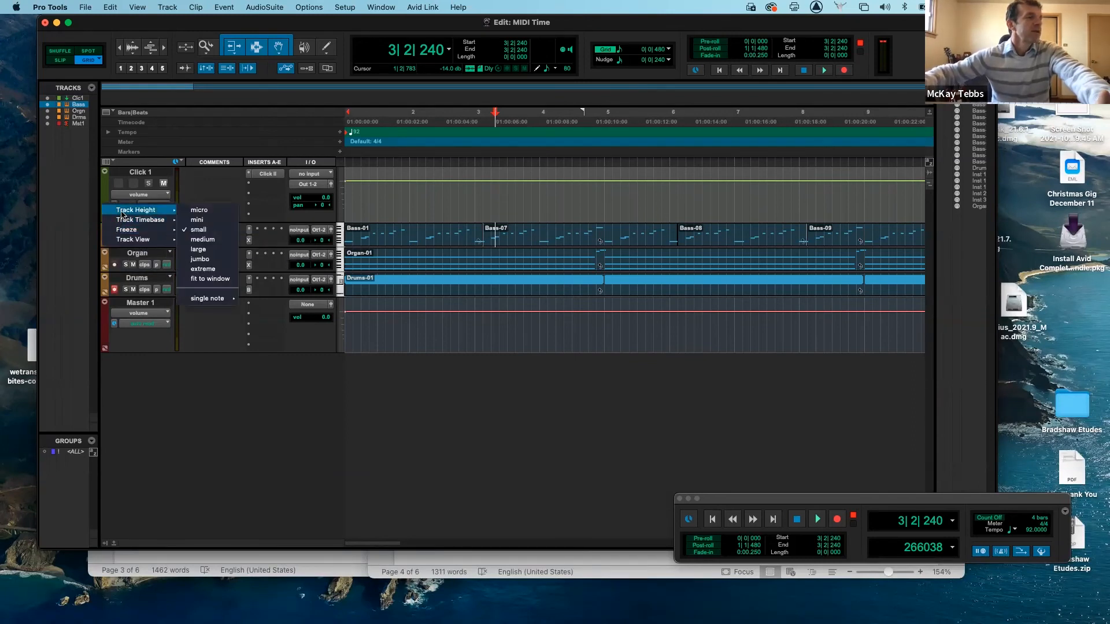
{"action": "left_click", "coordinate": [193, 211]}
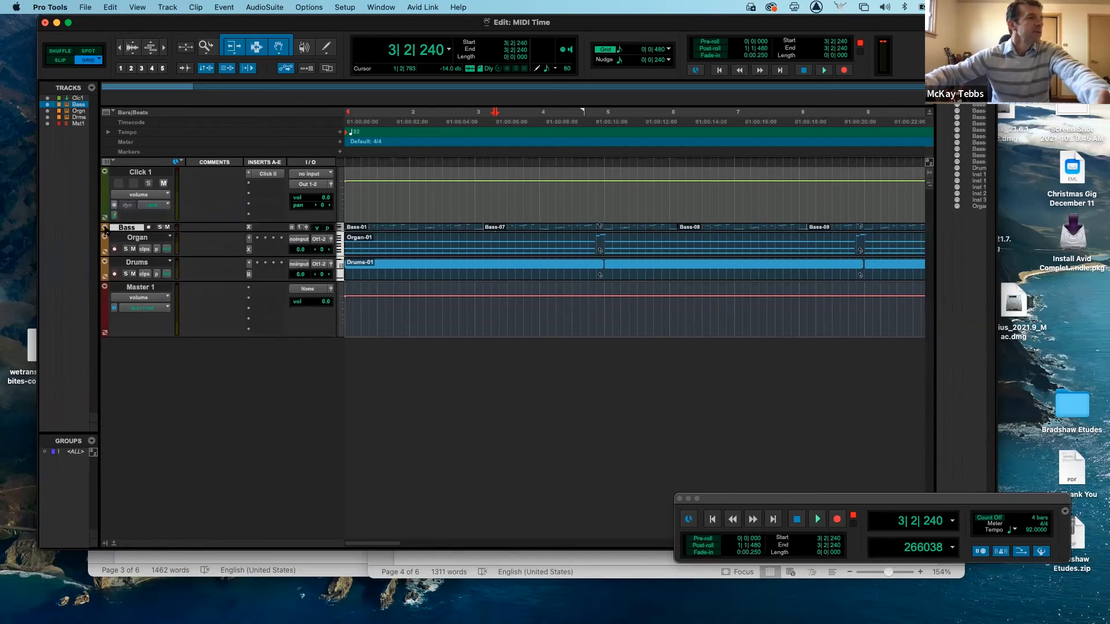
{"action": "left_click", "coordinate": [104, 228]}
{"action": "mouse_move", "coordinate": [158, 203]}
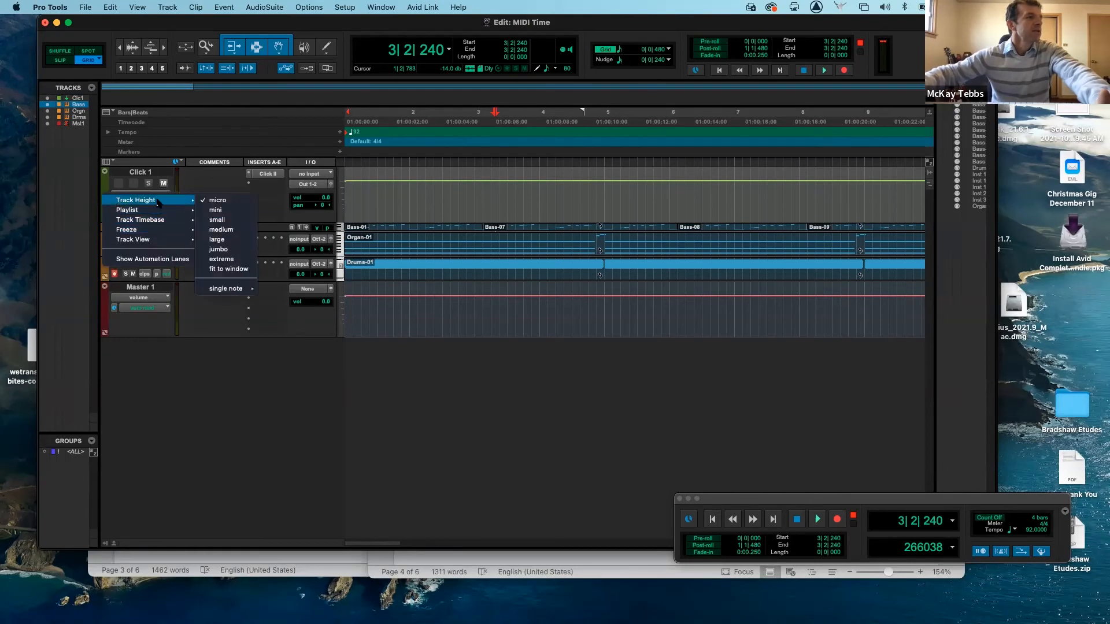
{"action": "left_click", "coordinate": [225, 249]}
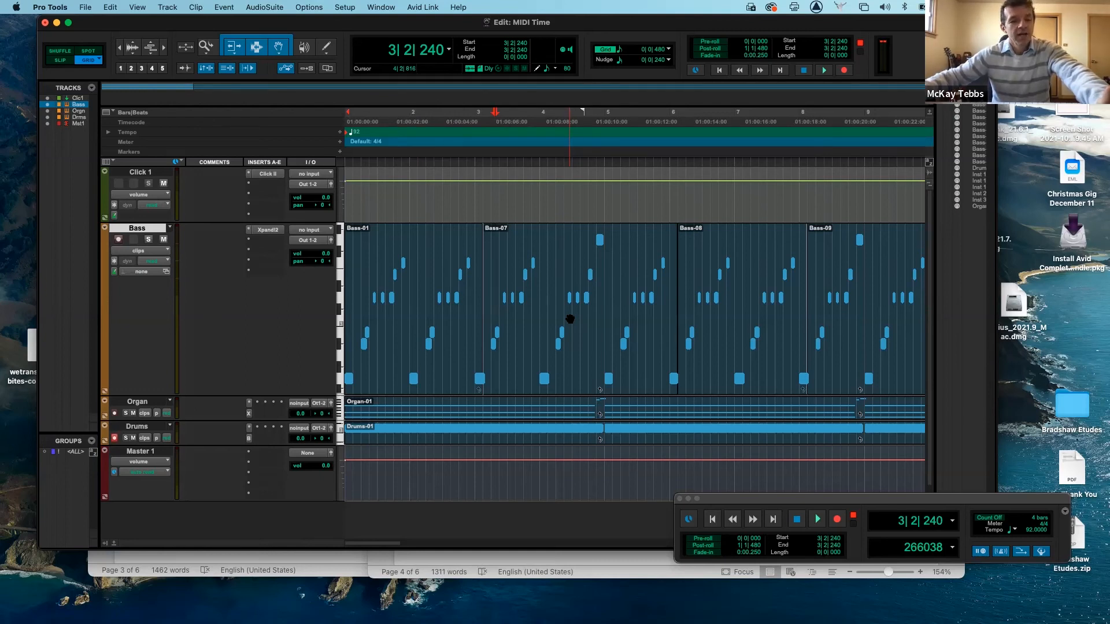
- Set the Bass track's height to medium and the Organ track's height to large
{"action": "left_click", "coordinate": [105, 229]}
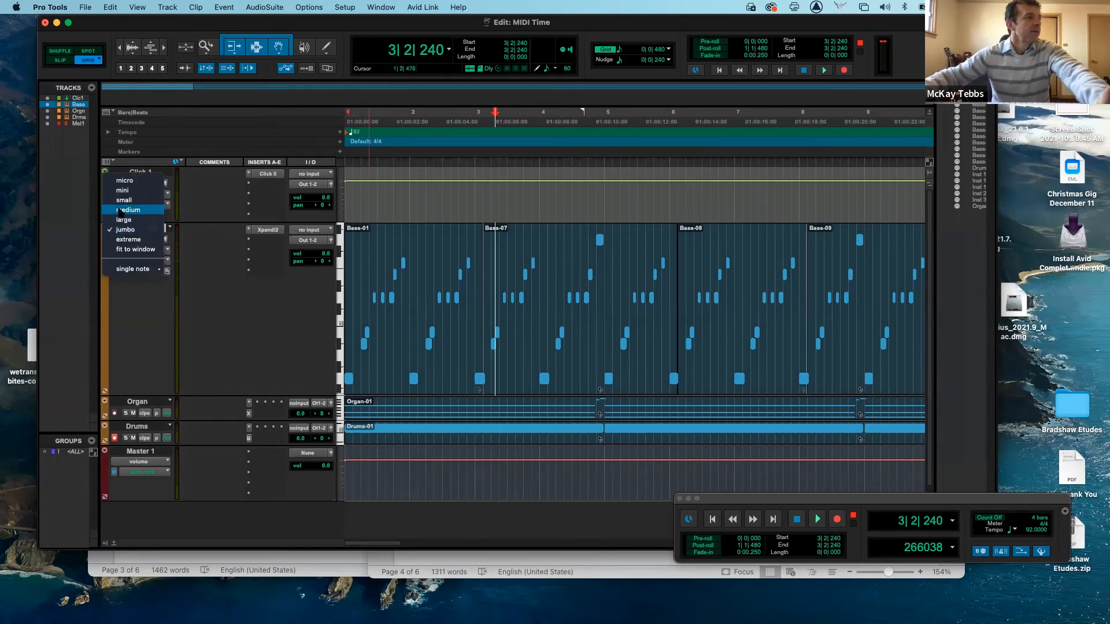
{"action": "left_click", "coordinate": [121, 209]}
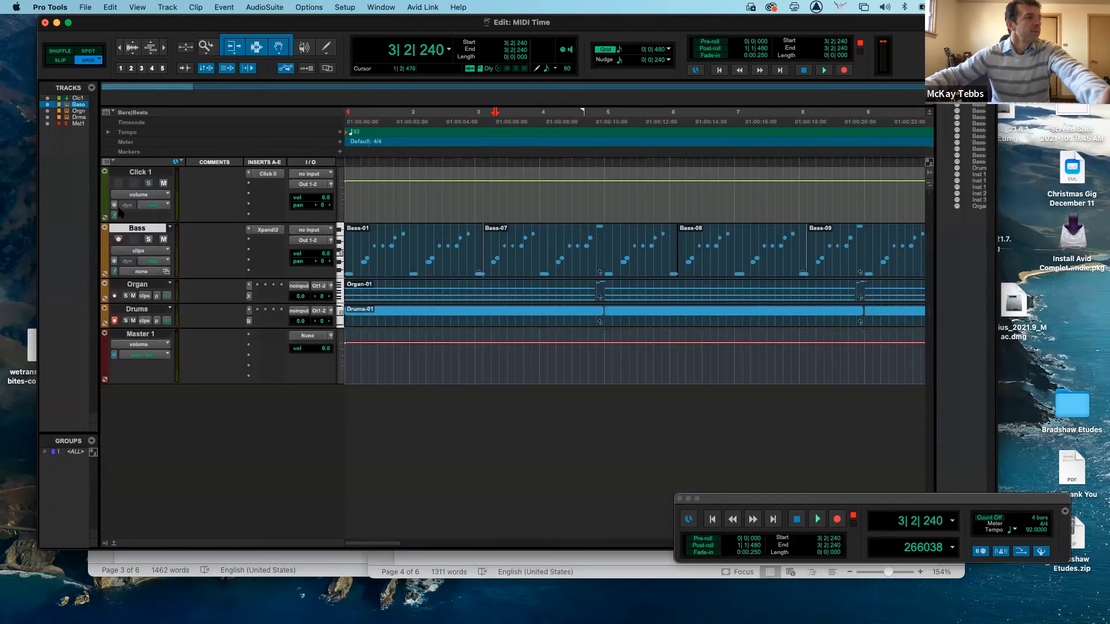
{"action": "left_click", "coordinate": [106, 284]}
{"action": "mouse_move", "coordinate": [164, 266]}
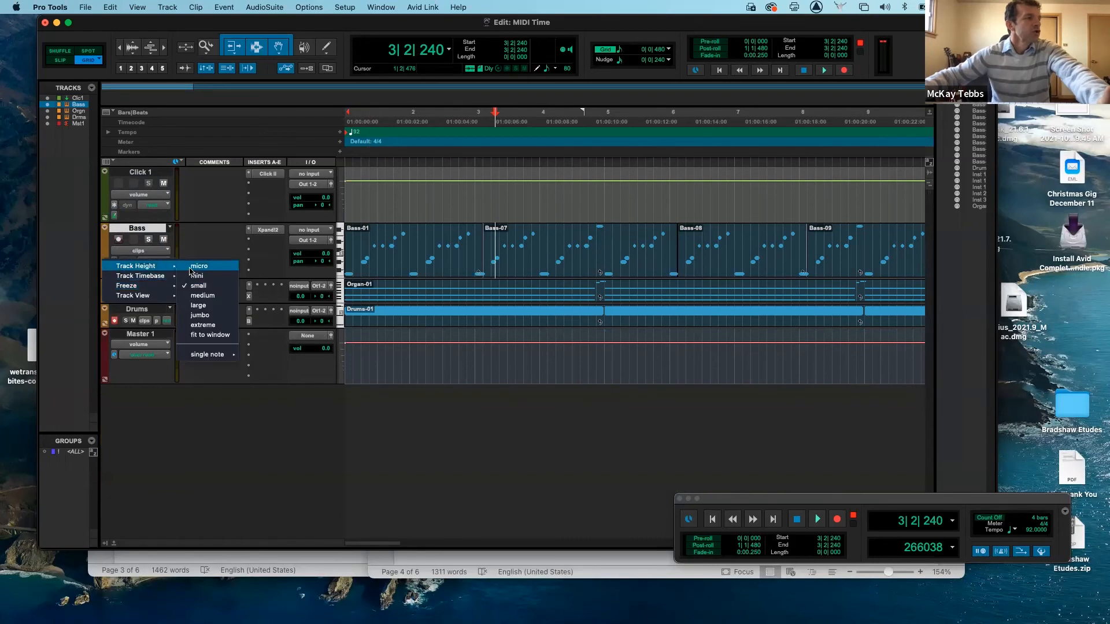
{"action": "left_click", "coordinate": [199, 304]}
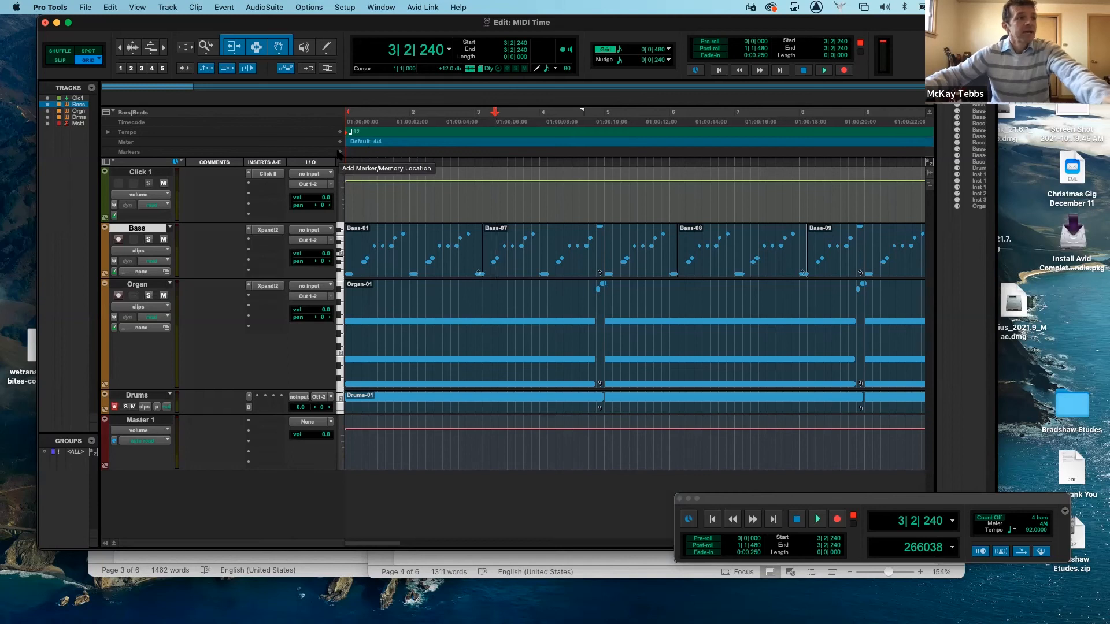
- Add a marker named "intro" at 3|1|000
{"action": "left_click", "coordinate": [474, 162]}
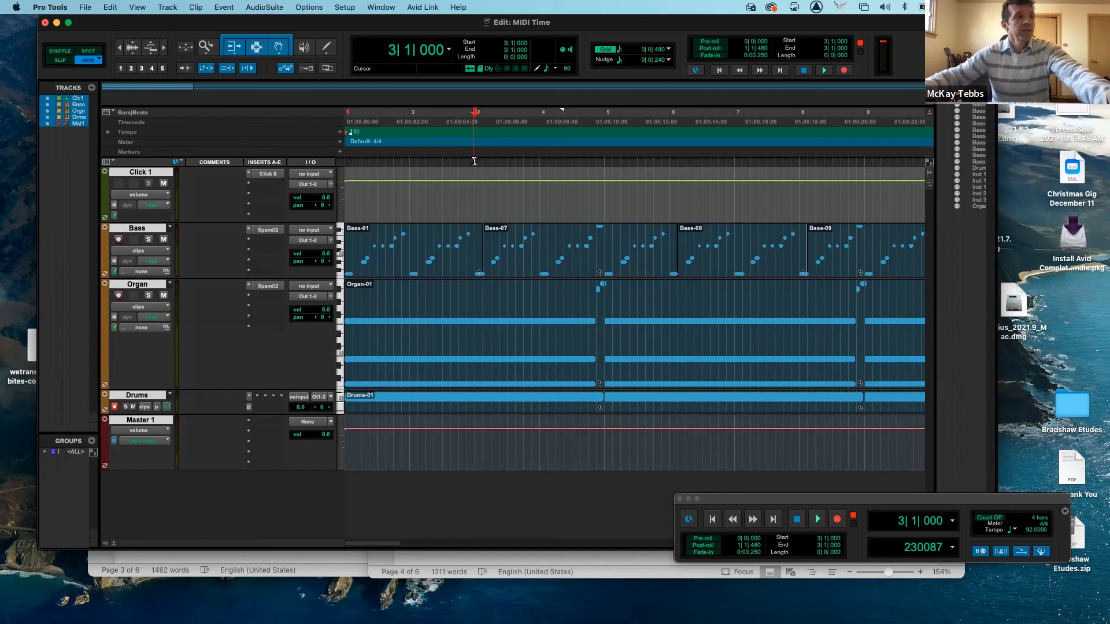
{"action": "left_click", "coordinate": [340, 151]}
{"action": "type", "text": "intro"}
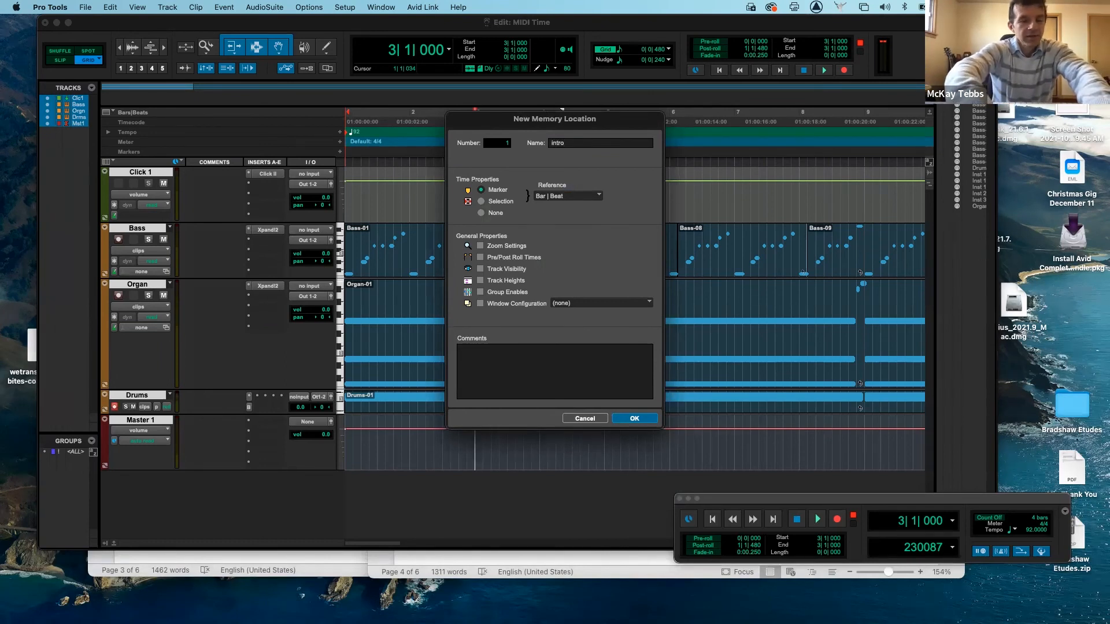
{"action": "key", "text": "Return"}
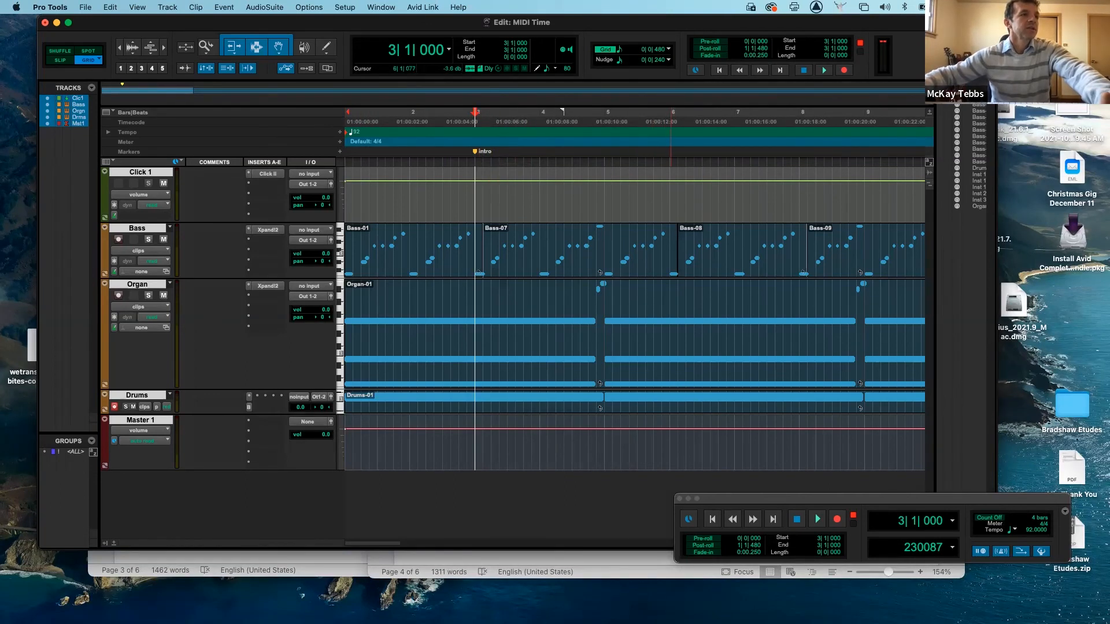
- Add a second marker named "Verse1" at 6|1|000
{"action": "left_click", "coordinate": [670, 188]}
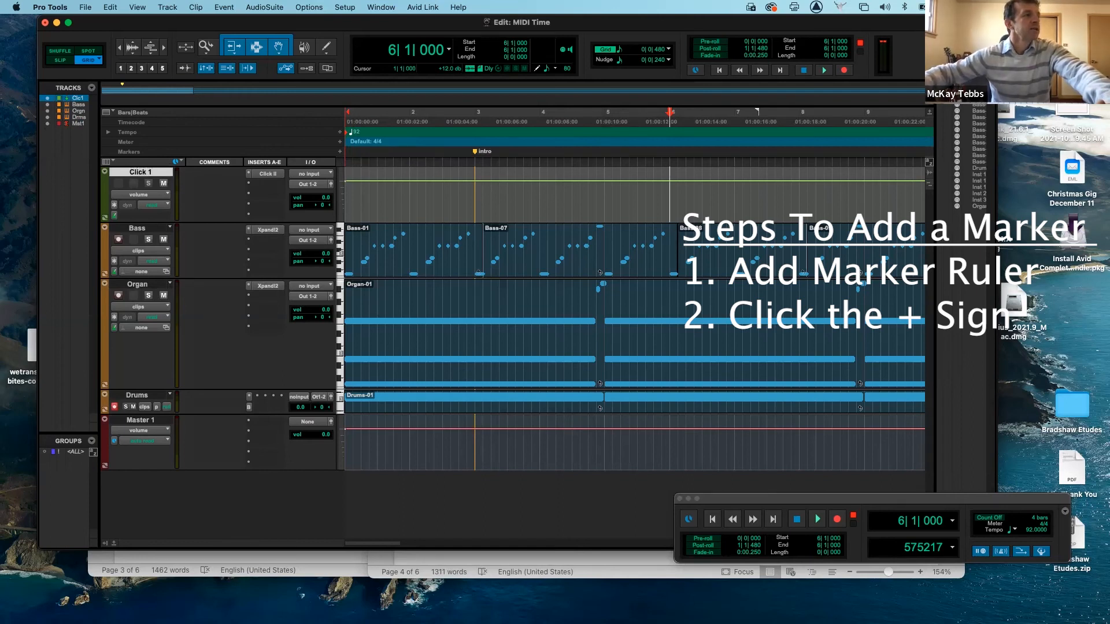
{"action": "left_click", "coordinate": [340, 151]}
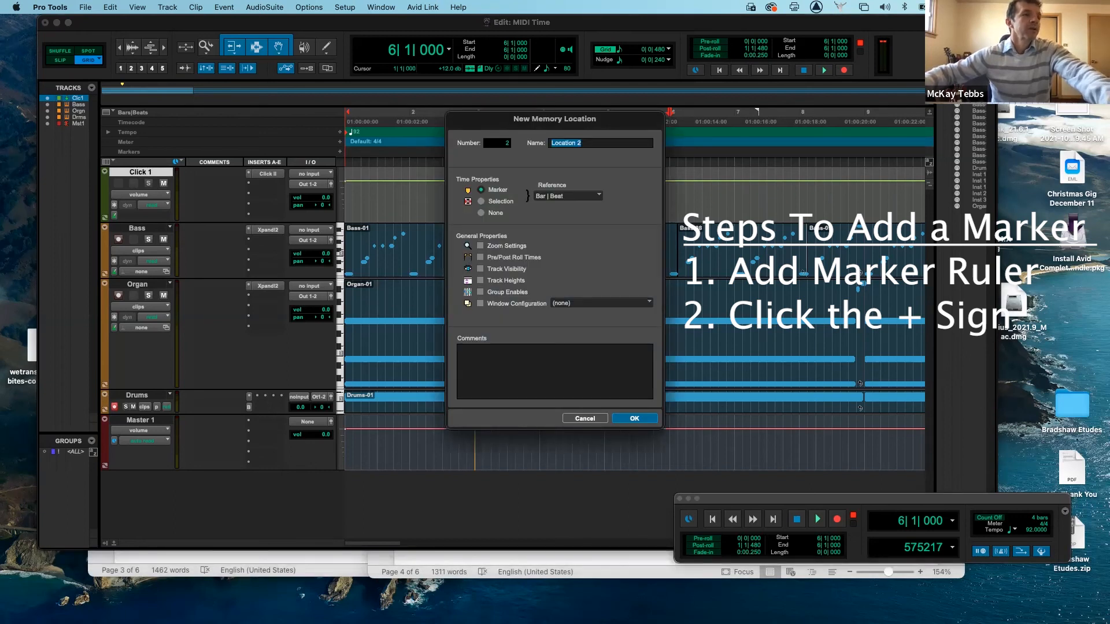
{"action": "type", "text": "V"}
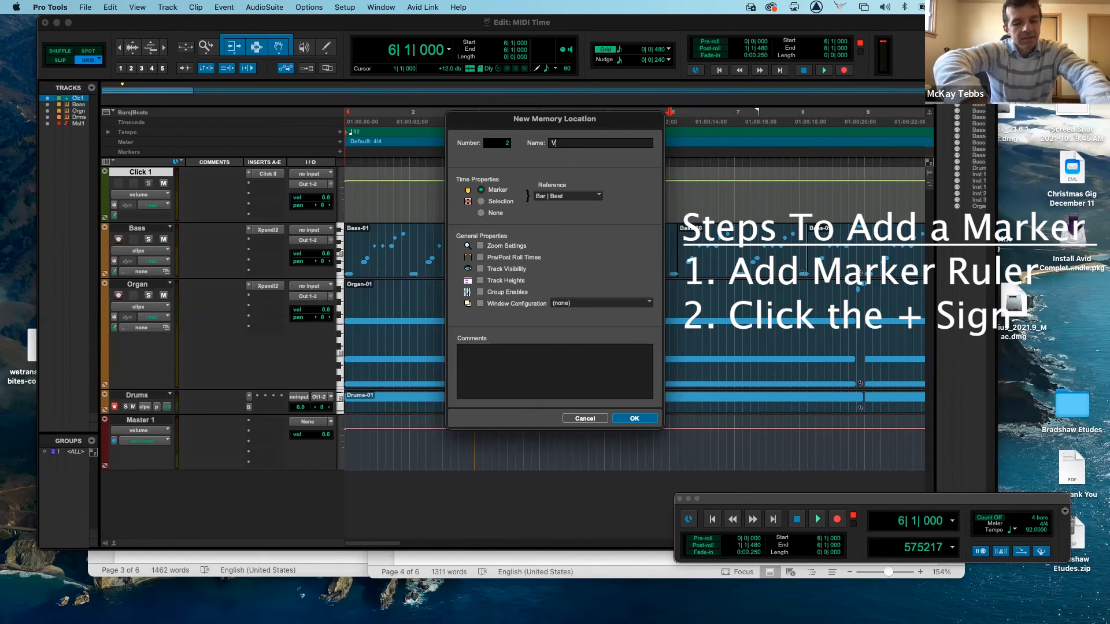
{"action": "type", "text": "erse1"}
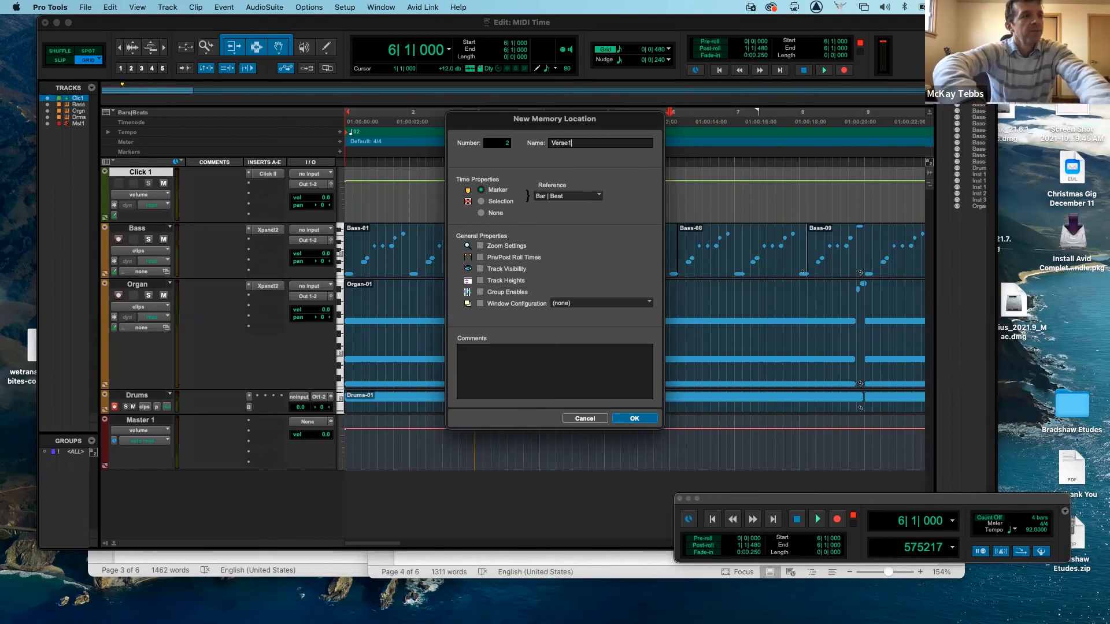
{"action": "key", "text": "Return"}
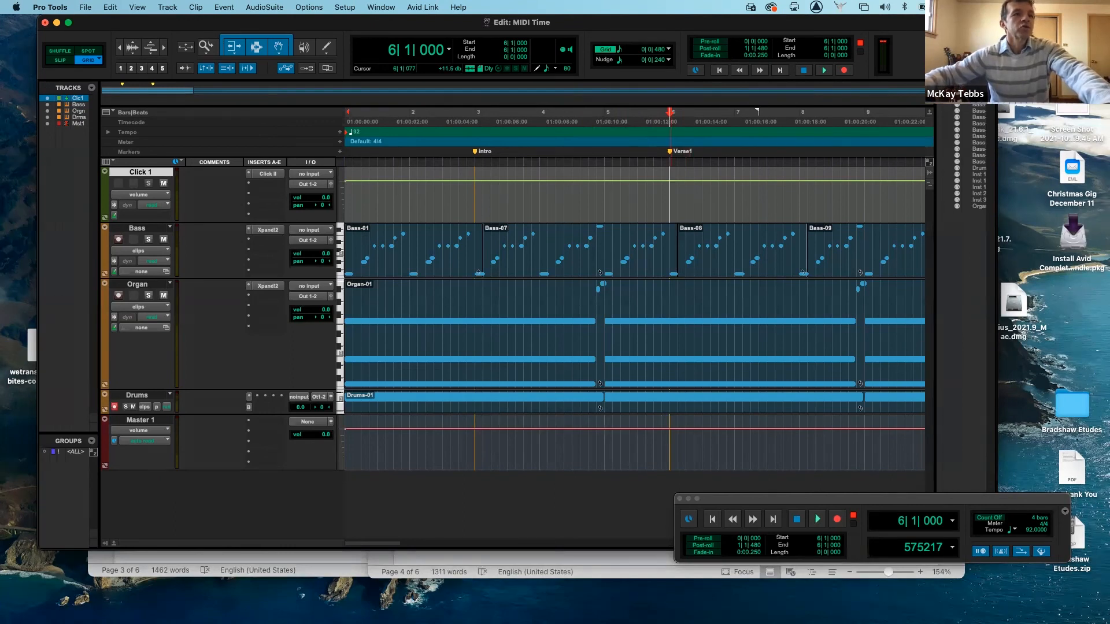
- Move the Verse1 marker to the start of bar 5
{"action": "left_click_drag", "start_coordinate": [670, 152], "coordinate": [604, 152]}
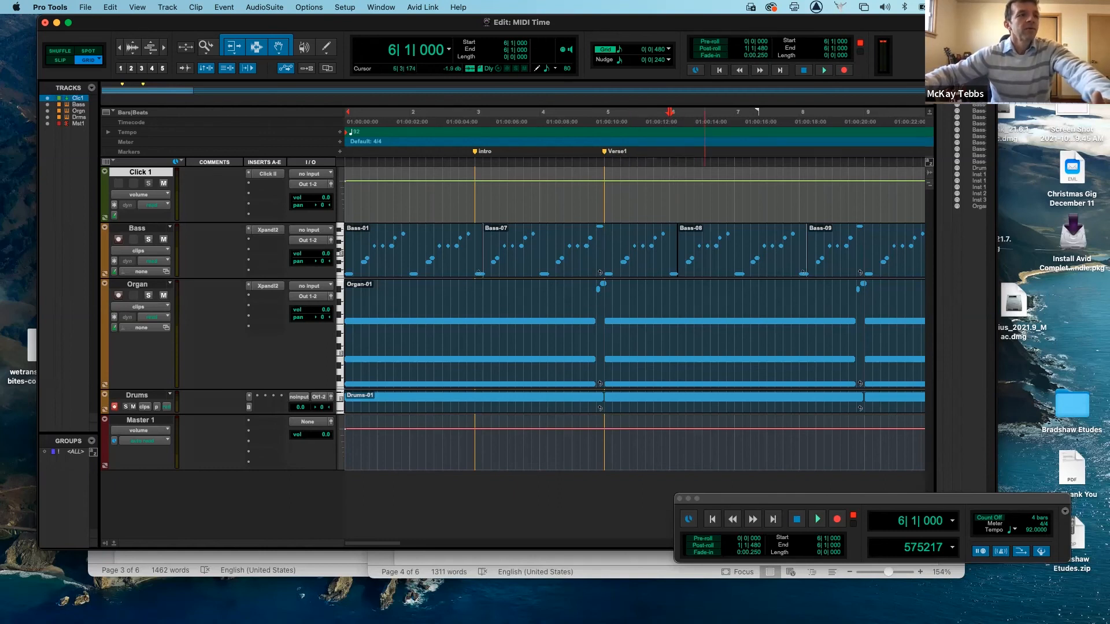
{"action": "scroll", "coordinate": [704, 317], "scroll_direction": "right", "scroll_amount": 10}
{"action": "scroll", "coordinate": [635, 318], "scroll_direction": "right", "scroll_amount": 8}
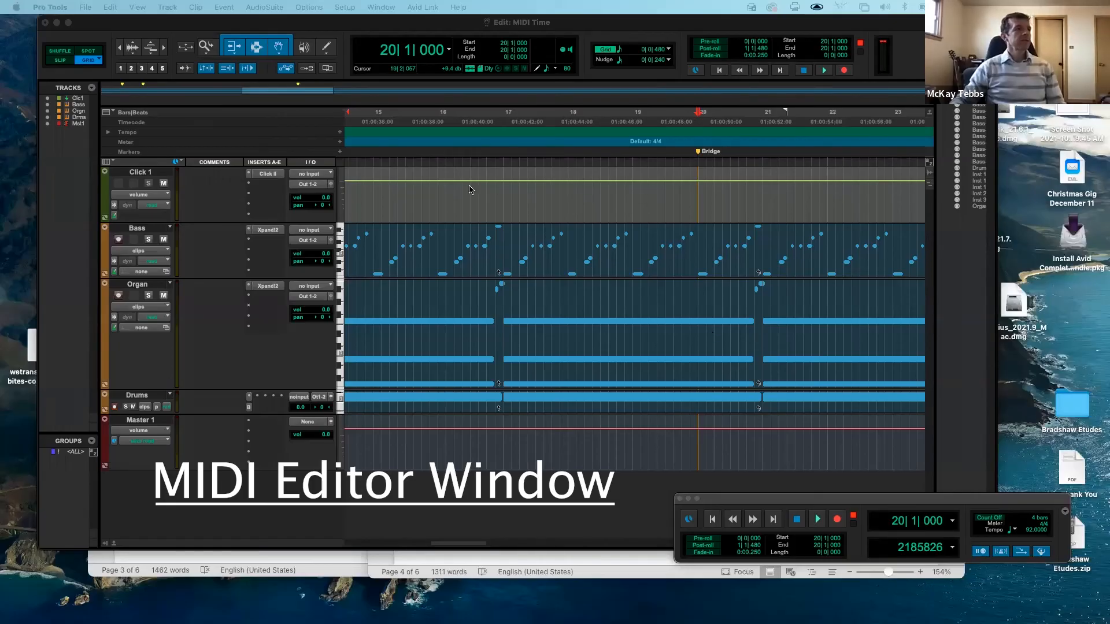
- Open the MIDI Editor window
{"action": "left_click", "coordinate": [255, 8]}
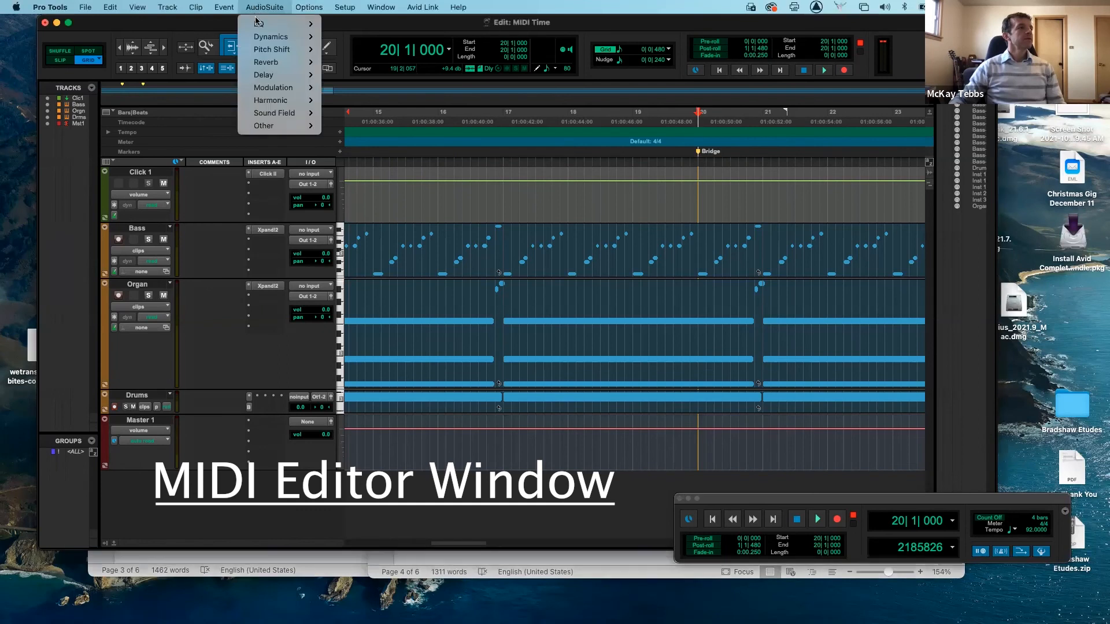
{"action": "mouse_move", "coordinate": [308, 7]}
{"action": "mouse_move", "coordinate": [388, 8]}
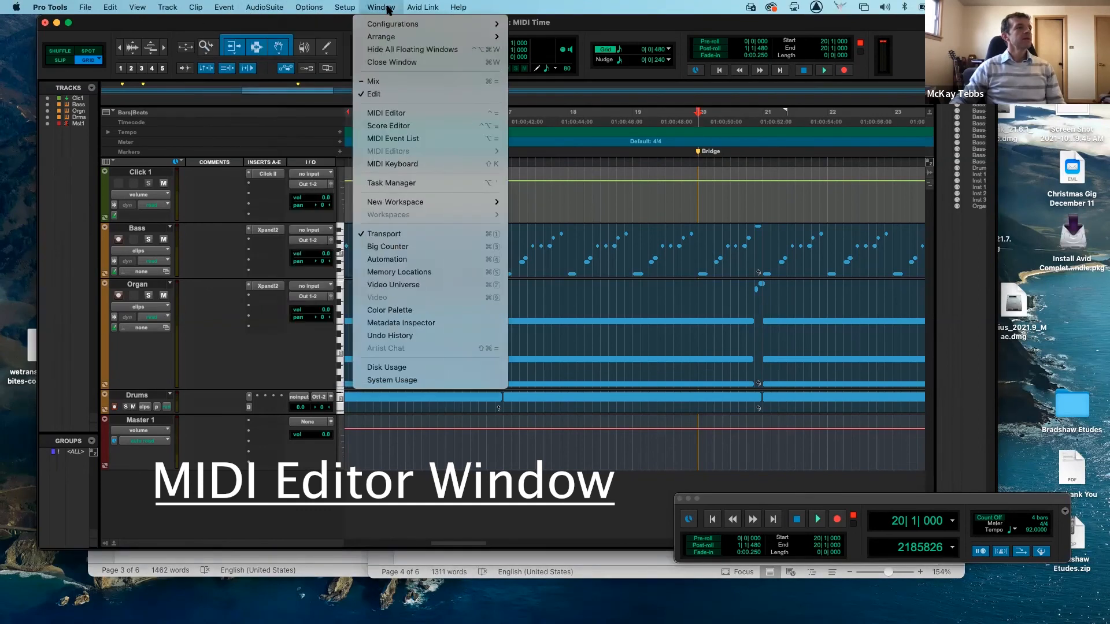
{"action": "left_click", "coordinate": [387, 114]}
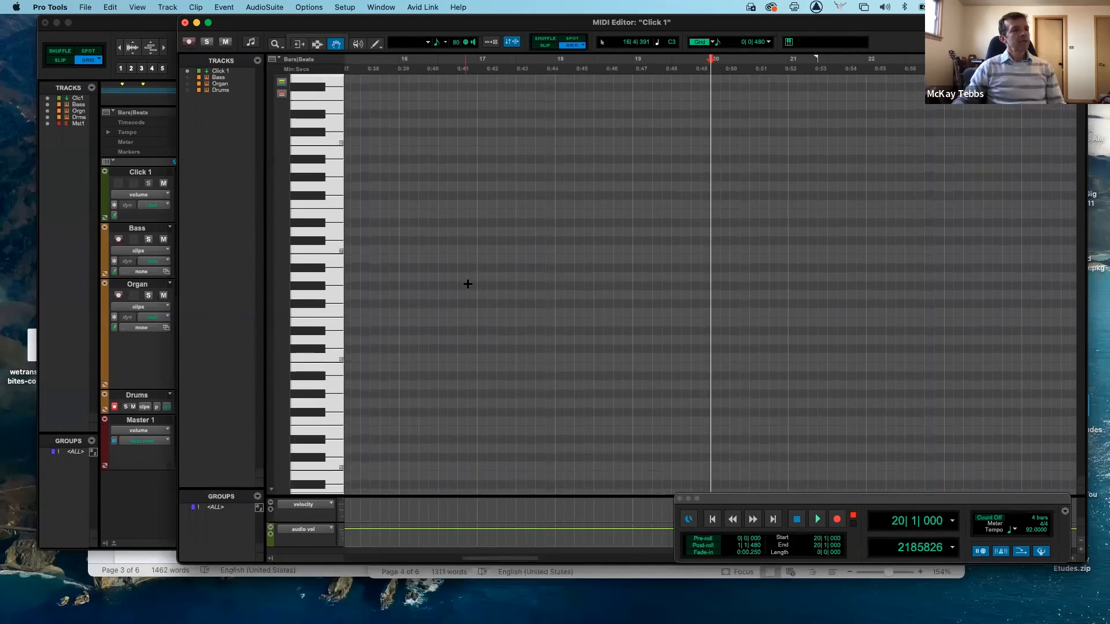
{"action": "scroll", "coordinate": [467, 283], "scroll_direction": "up", "scroll_amount": 15}
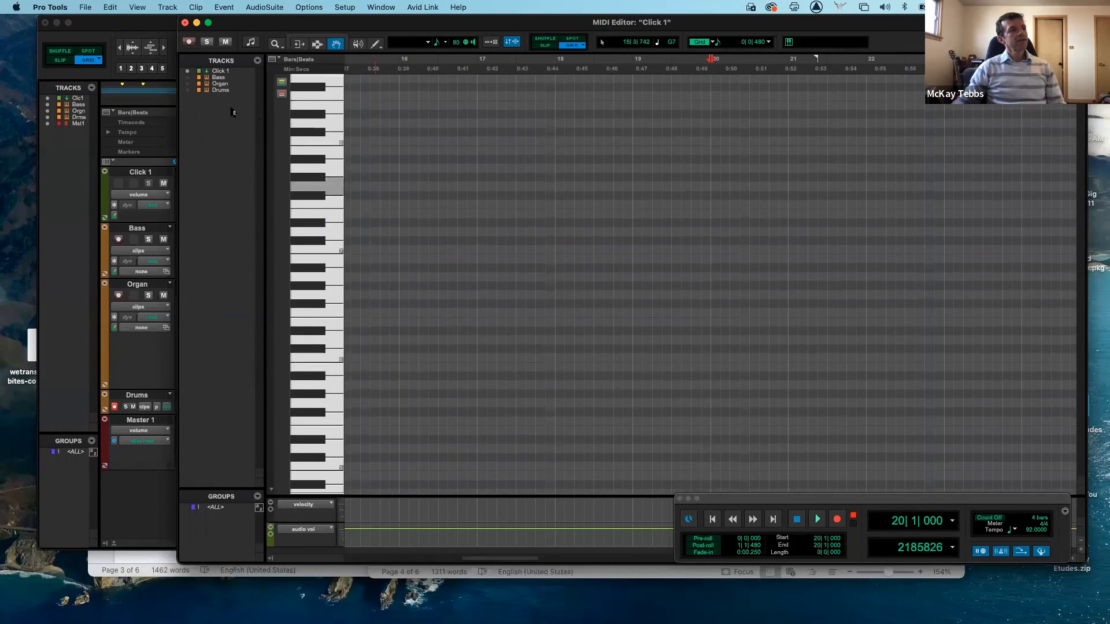
- Show the Bass track in the MIDI Editor and bring its notes around bars 16 to 22 into view
{"action": "left_click", "coordinate": [188, 78]}
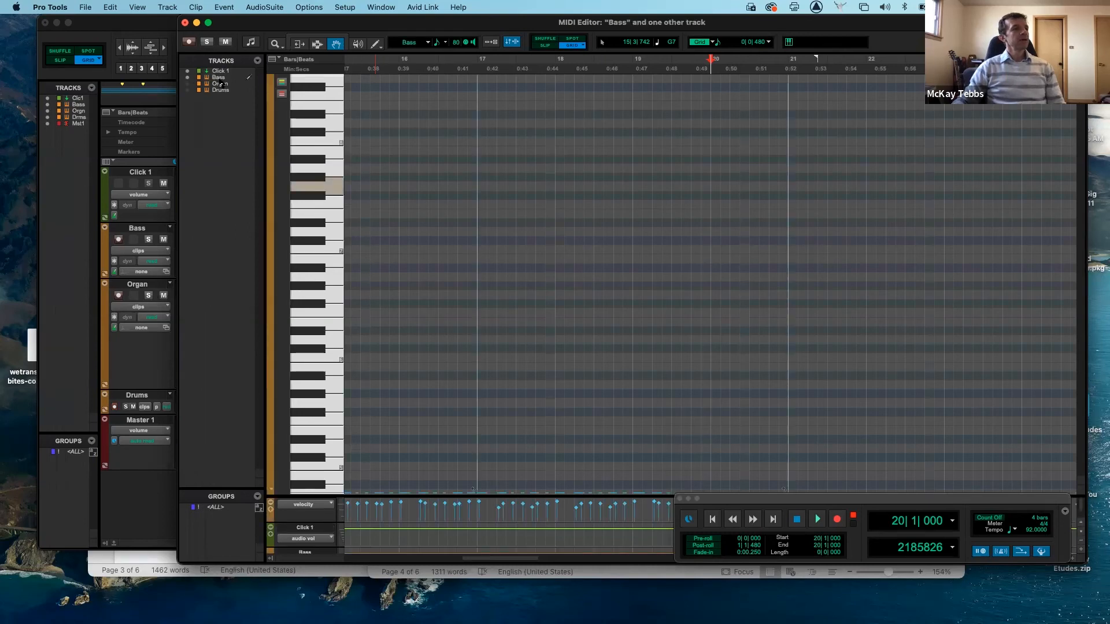
{"action": "scroll", "coordinate": [411, 243], "scroll_direction": "up", "scroll_amount": 1}
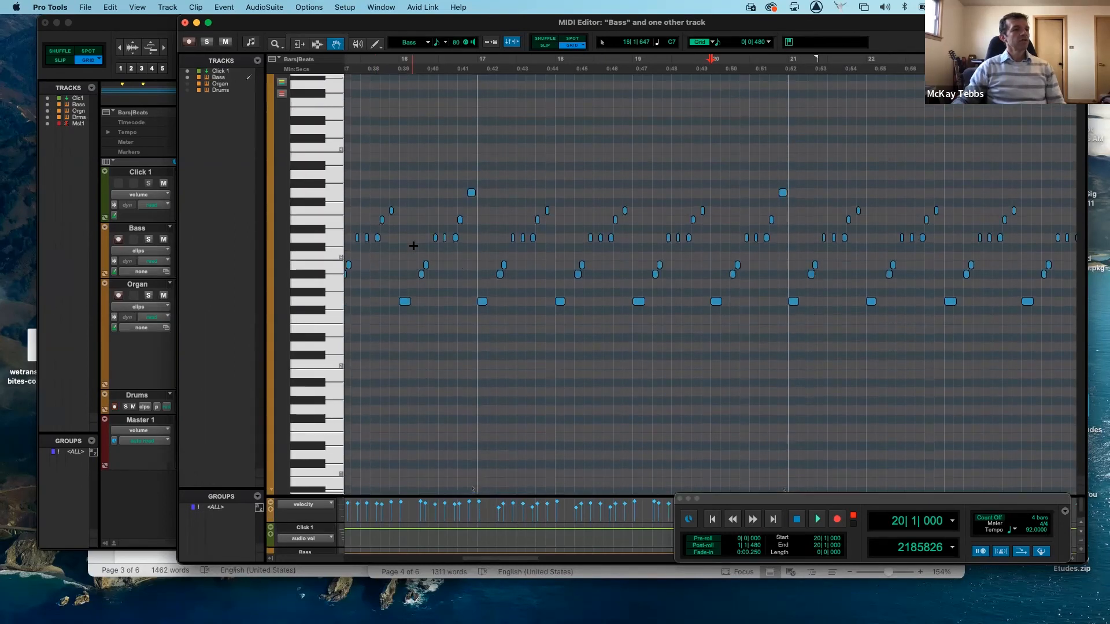
{"action": "scroll", "coordinate": [413, 246], "scroll_direction": "up", "scroll_amount": 1}
{"action": "scroll", "coordinate": [714, 323], "scroll_direction": "right", "scroll_amount": 1}
{"action": "scroll", "coordinate": [714, 324], "scroll_direction": "up", "scroll_amount": 3}
{"action": "scroll", "coordinate": [714, 323], "scroll_direction": "down", "scroll_amount": 6}
{"action": "scroll", "coordinate": [714, 323], "scroll_direction": "up", "scroll_amount": 7}
{"action": "scroll", "coordinate": [714, 324], "scroll_direction": "left", "scroll_amount": 1}
{"action": "scroll", "coordinate": [714, 324], "scroll_direction": "down", "scroll_amount": 2}
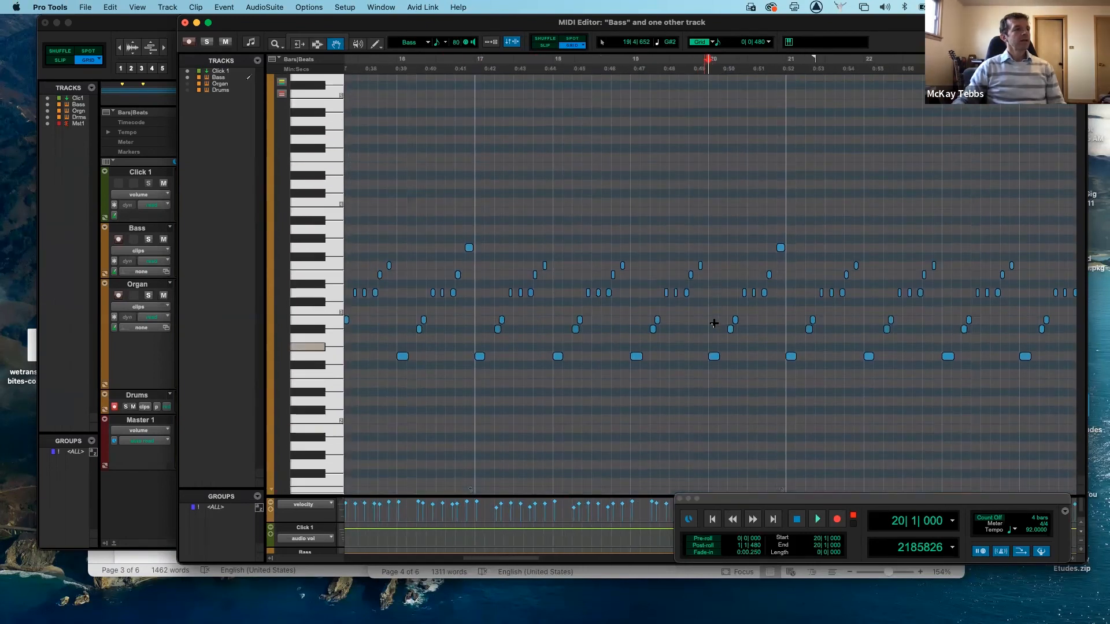
- Toggle the Bass track's display off and on, and briefly show and hide the Organ and Drums tracks in the MIDI Editor
{"action": "left_click", "coordinate": [187, 77]}
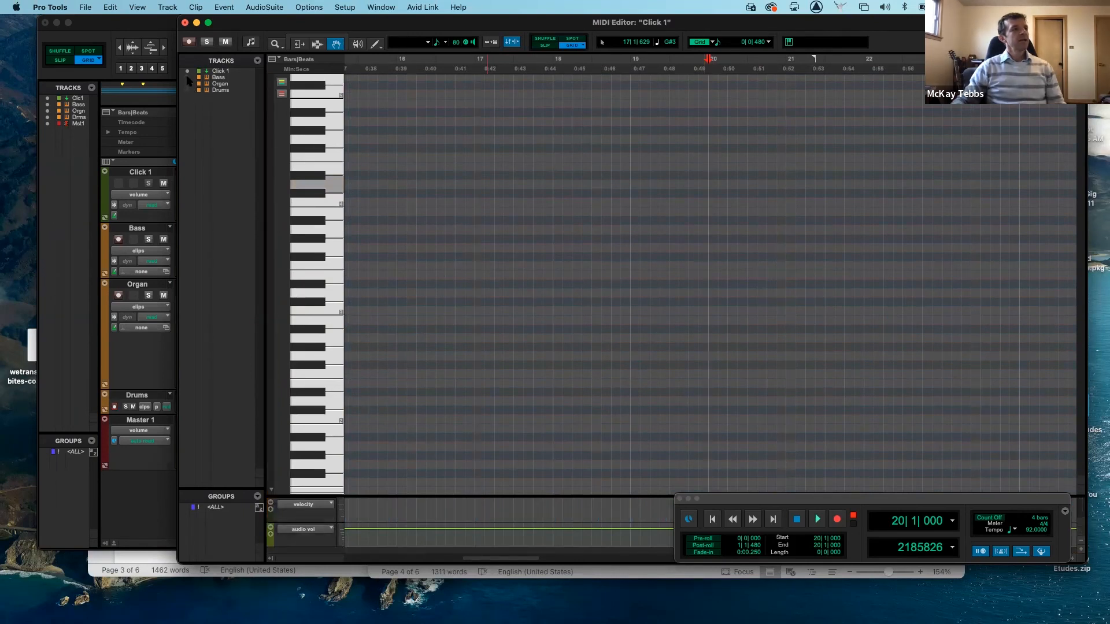
{"action": "left_click", "coordinate": [188, 77]}
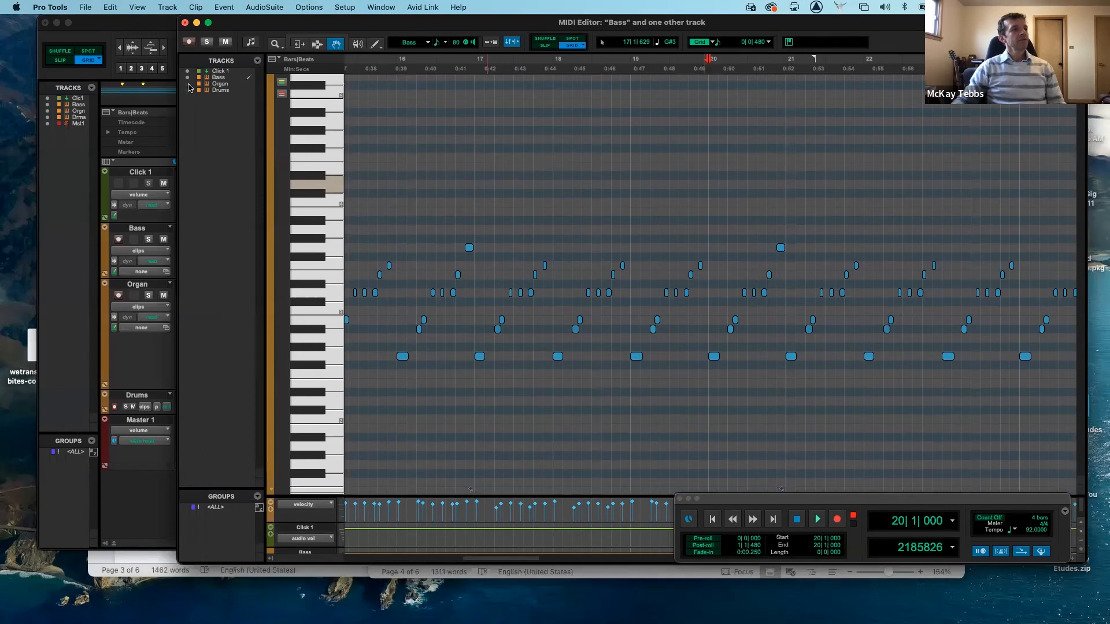
{"action": "left_click", "coordinate": [189, 84]}
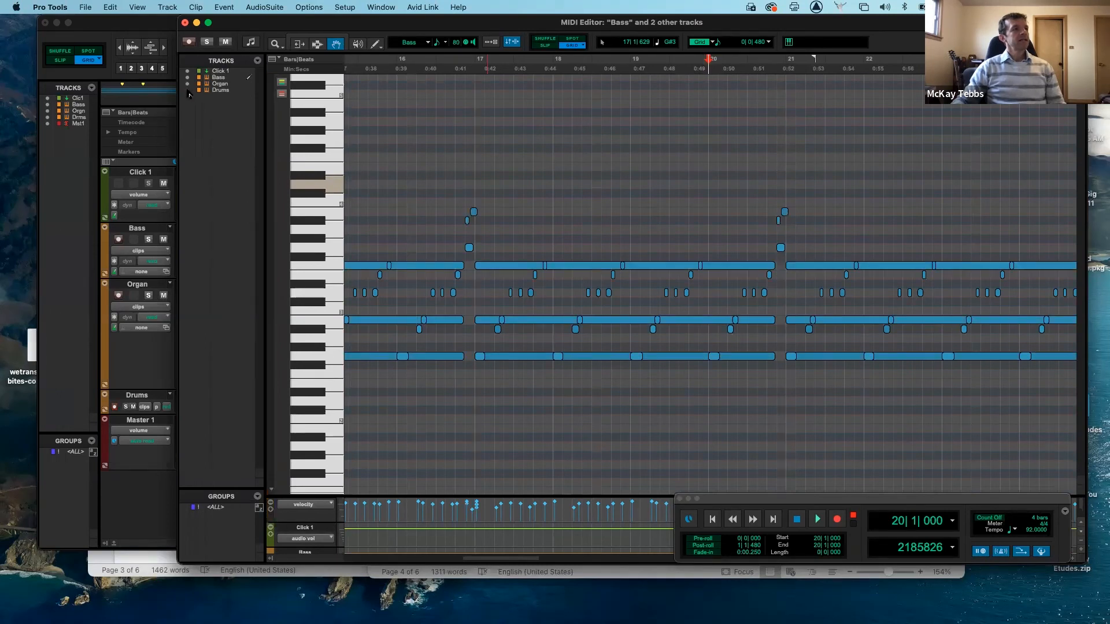
{"action": "left_click", "coordinate": [188, 91]}
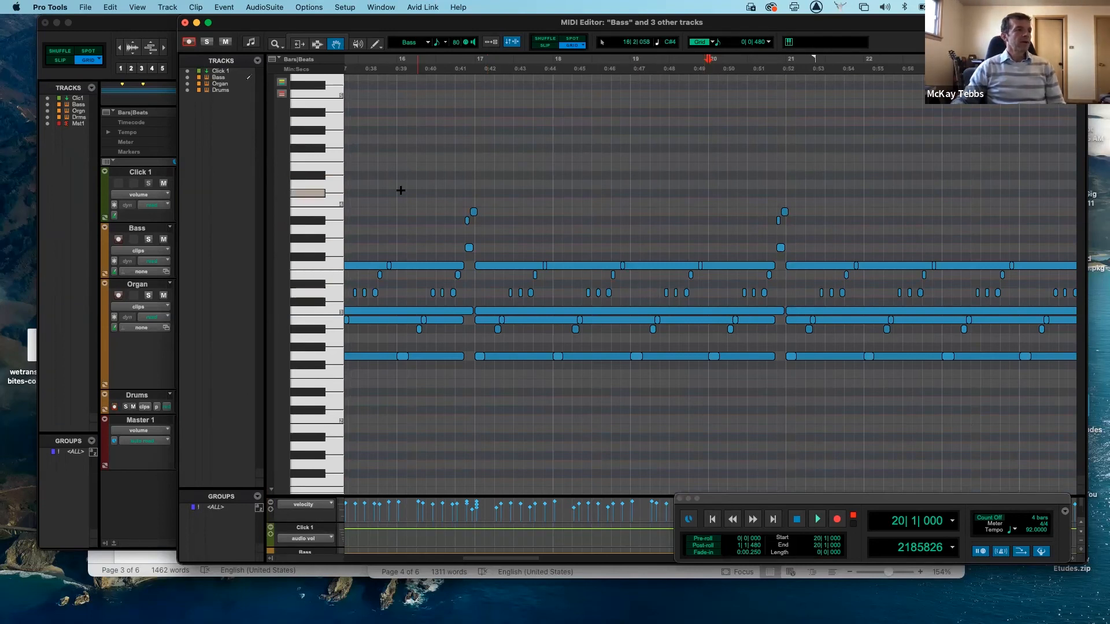
{"action": "left_click", "coordinate": [188, 92]}
{"action": "left_click", "coordinate": [188, 85]}
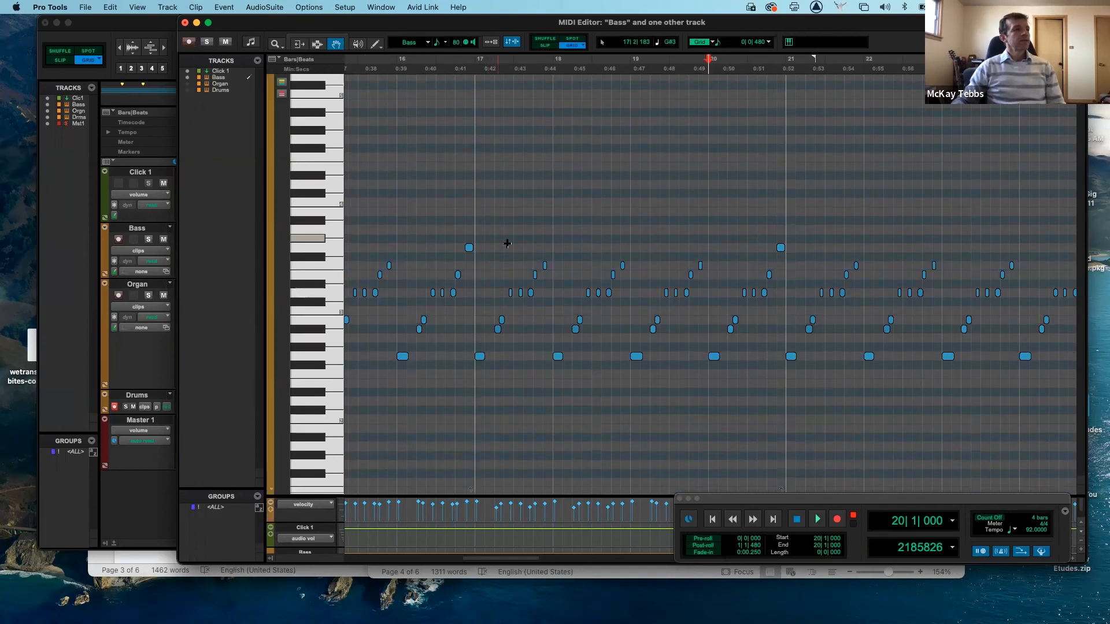
- Move the high Bass note just before bar 17, at 16|4|480, down to E3
{"action": "scroll", "coordinate": [596, 271], "scroll_direction": "up", "scroll_amount": 2}
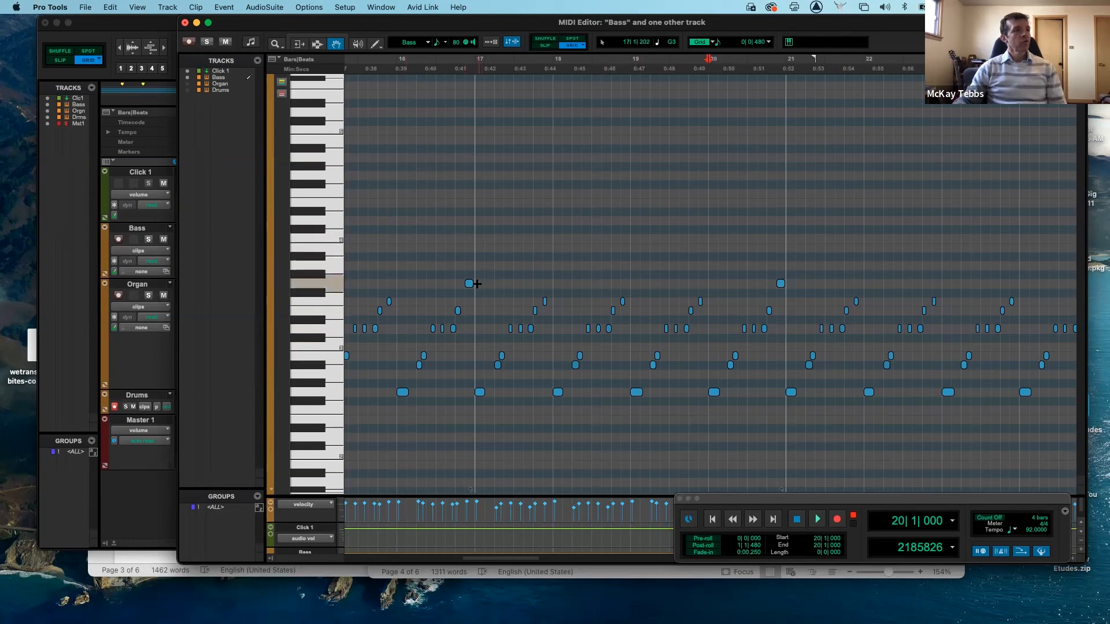
{"action": "left_click_drag", "start_coordinate": [469, 285], "coordinate": [467, 312]}
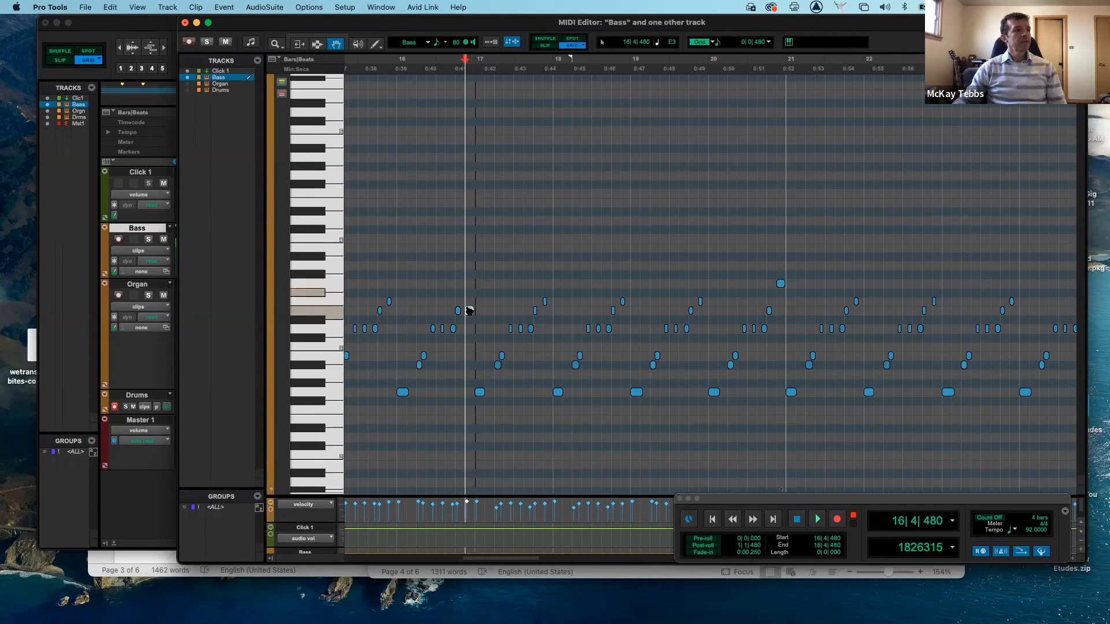
- Move the high Bass note just before bar 21, at 20|4|480, down to E3
{"action": "left_click", "coordinate": [781, 283]}
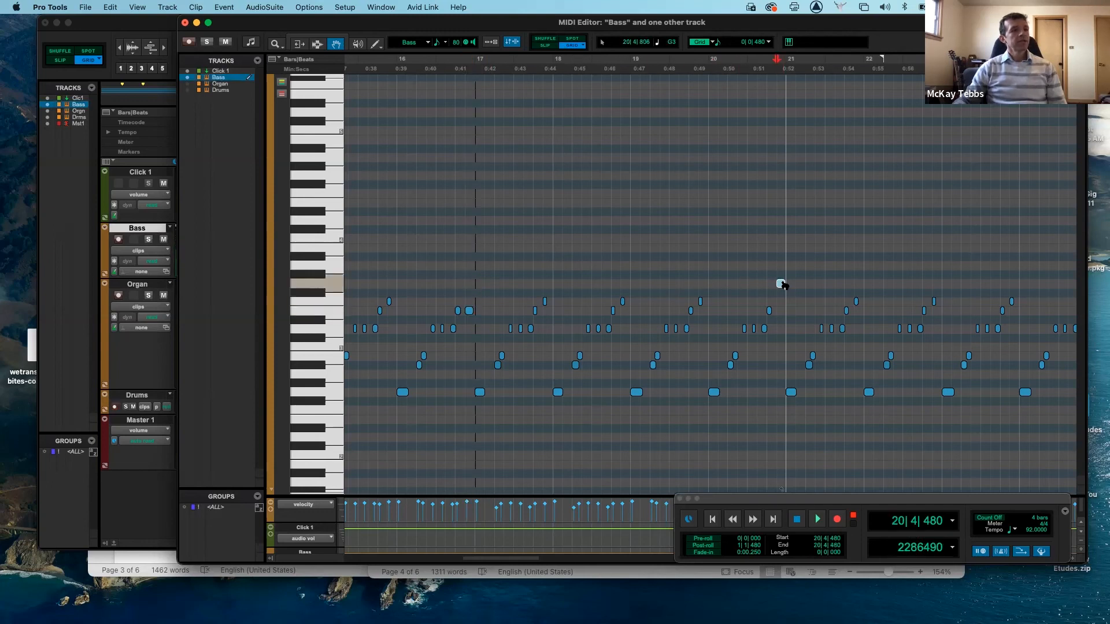
{"action": "left_click_drag", "start_coordinate": [782, 285], "coordinate": [780, 312]}
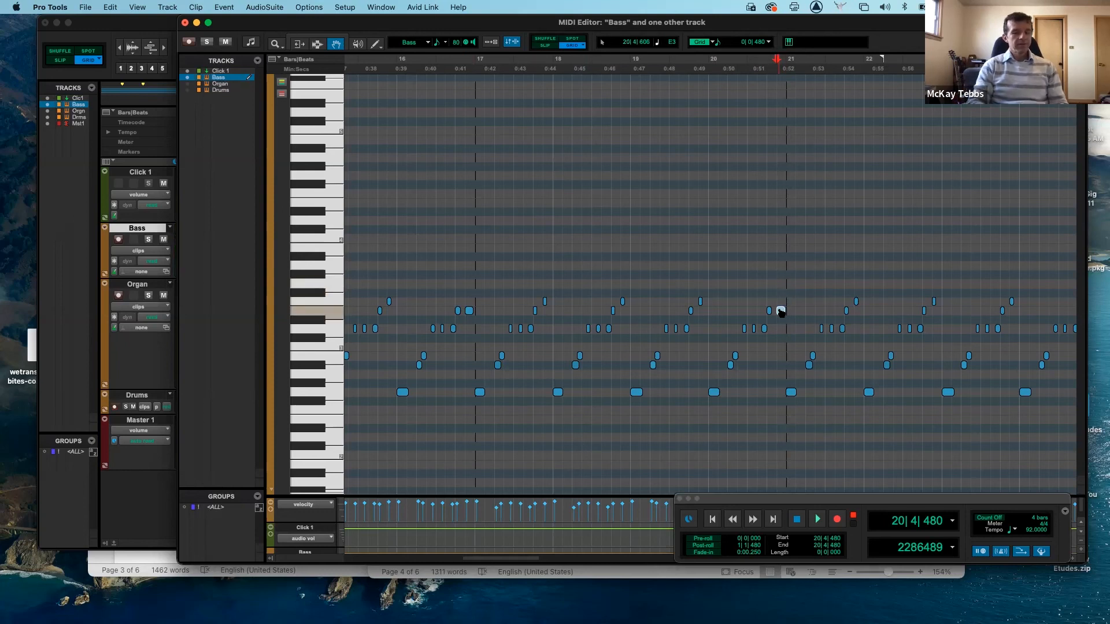
- Return to the session start, lower the Bass note at 1|4|480 to Eb3 and delete it
{"action": "key", "text": "Return"}
{"action": "key", "text": "space"}
{"action": "key", "text": "space"}
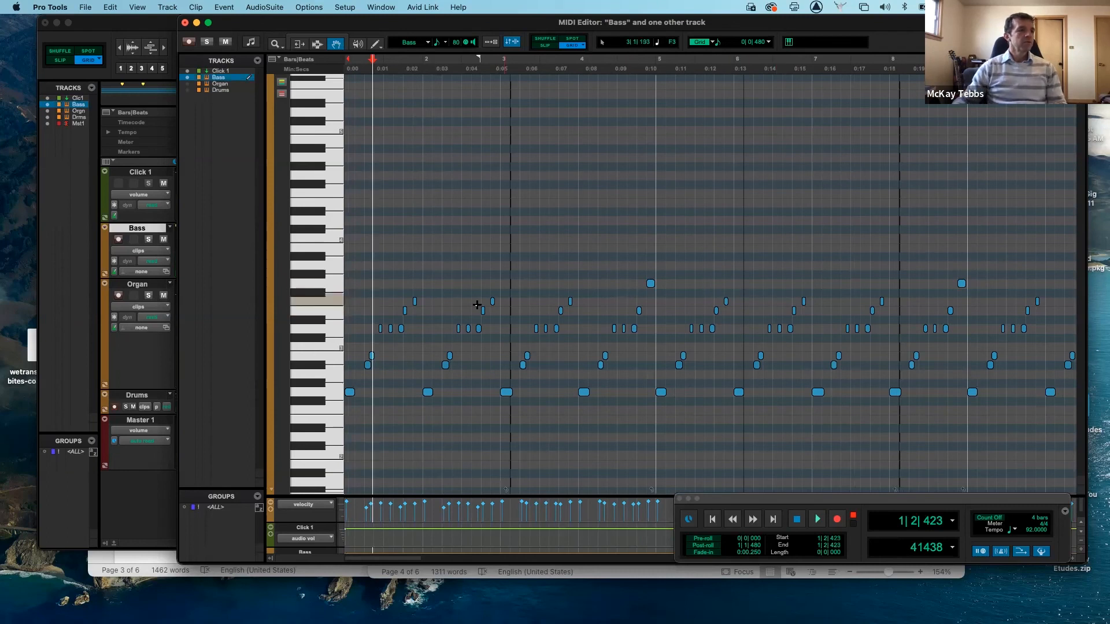
{"action": "left_click_drag", "start_coordinate": [415, 304], "coordinate": [410, 318]}
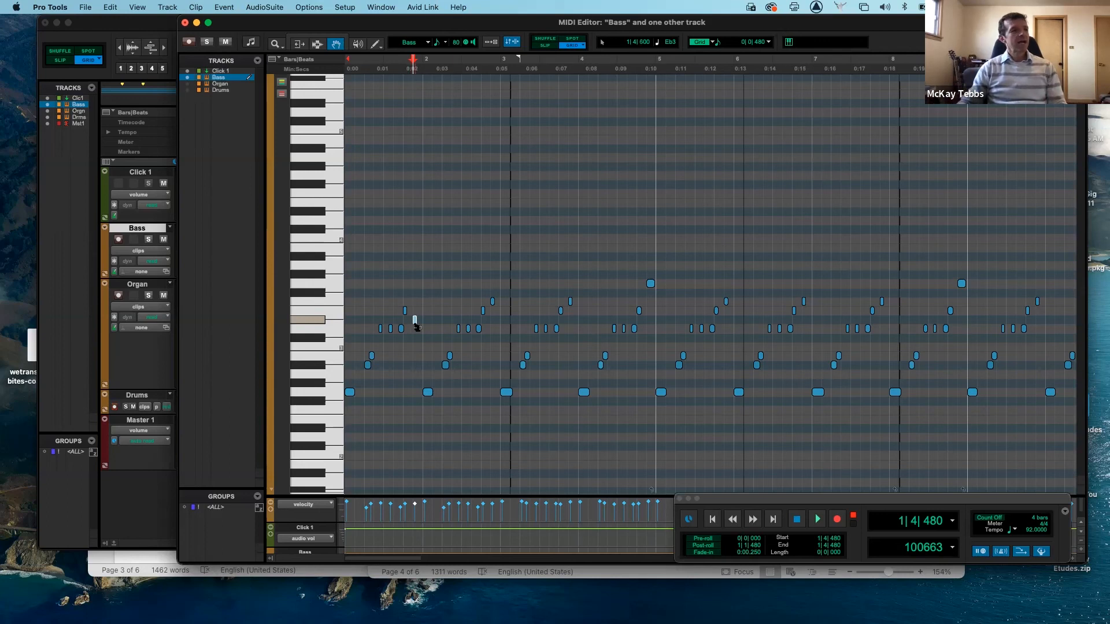
{"action": "key", "text": "Delete"}
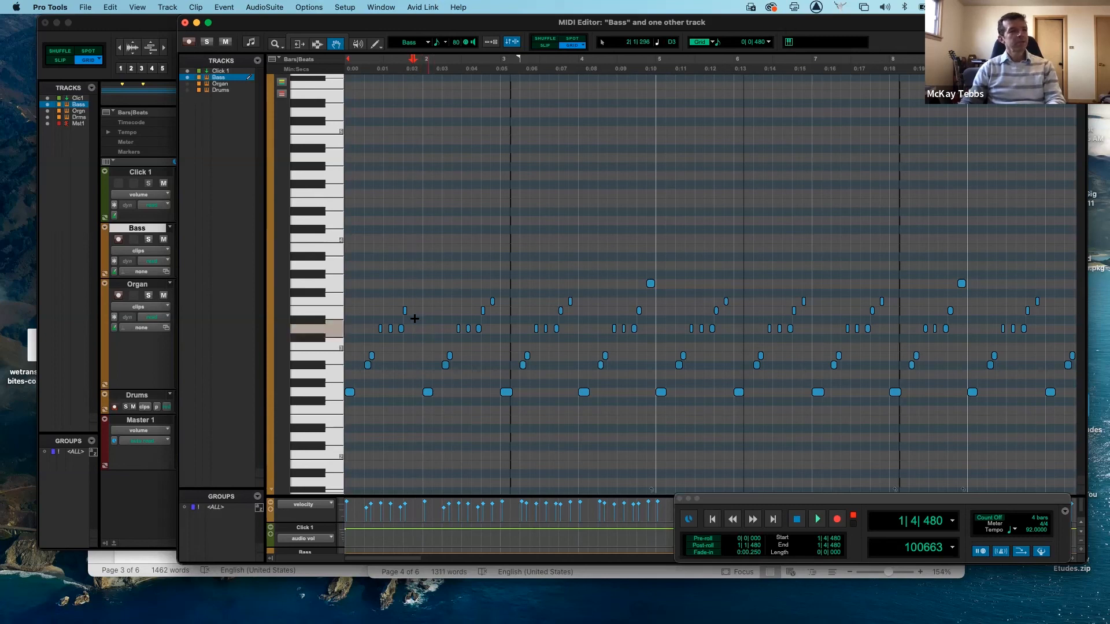
- Try deleting the group of Bass notes across bars 1 and 2, auditioning from the session start, and undo the deletion
{"action": "left_click_drag", "start_coordinate": [376, 277], "coordinate": [459, 378]}
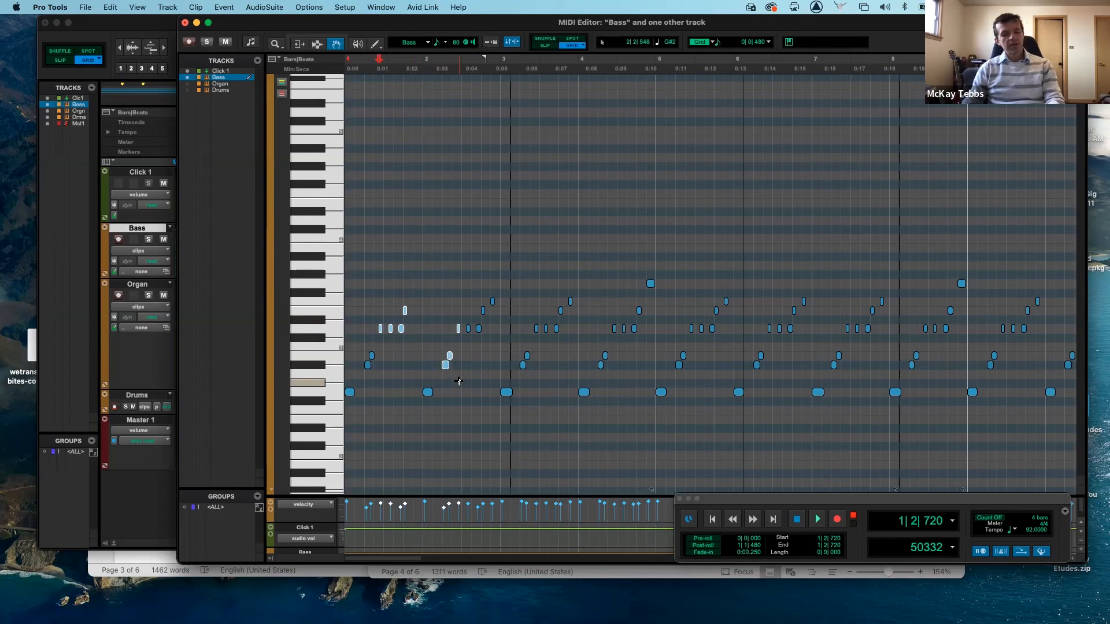
{"action": "key", "text": "Delete"}
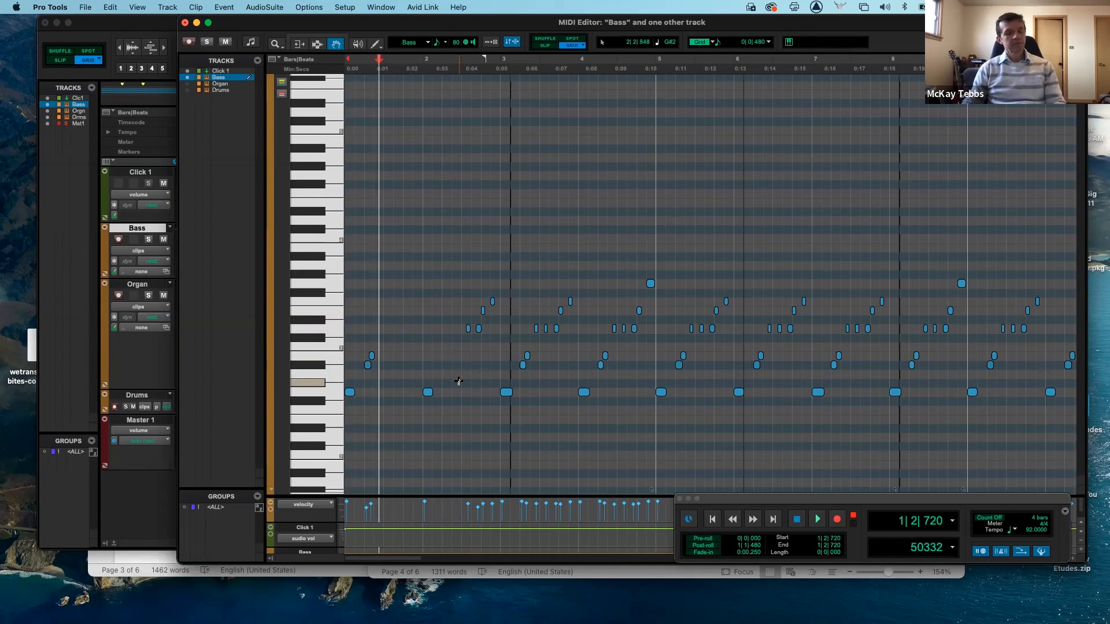
{"action": "key", "text": "Return"}
{"action": "key", "text": "space"}
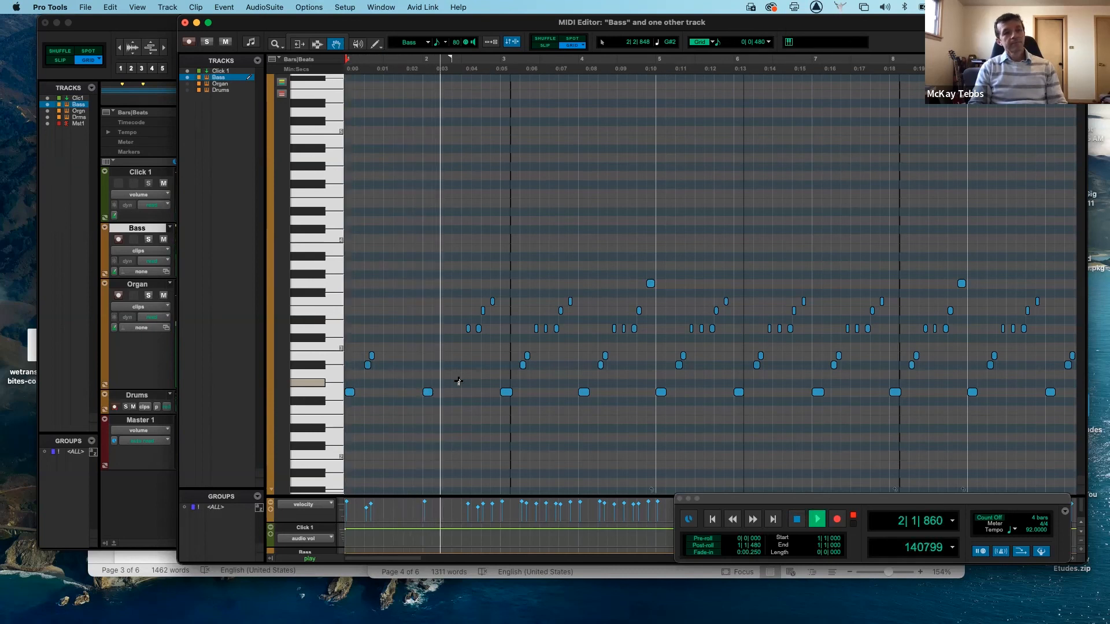
{"action": "key", "text": "space"}
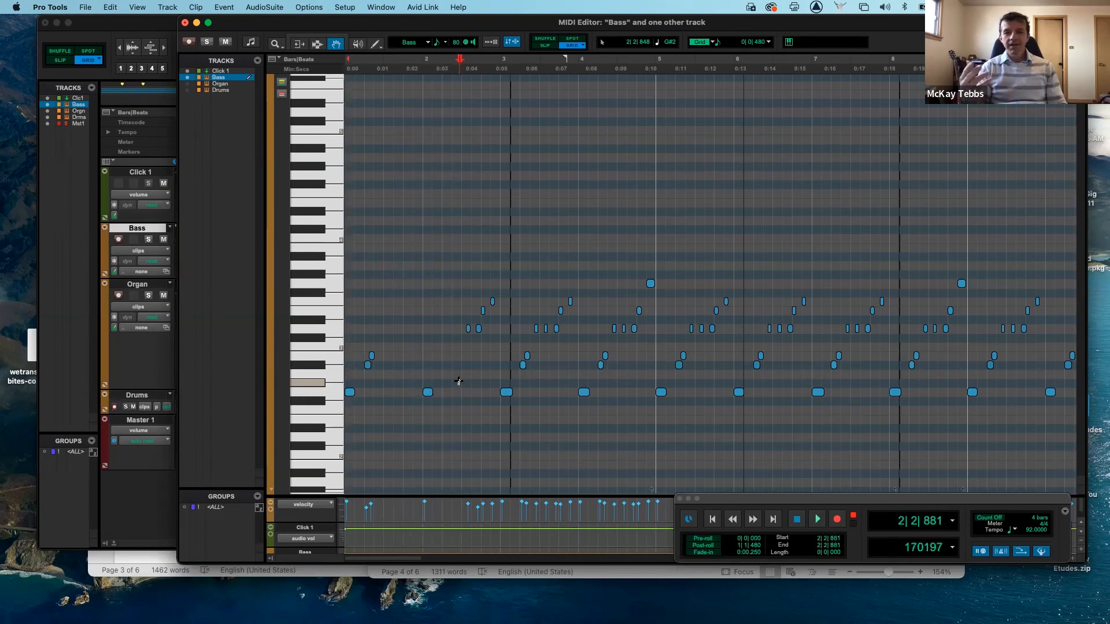
{"action": "key", "text": "super+z"}
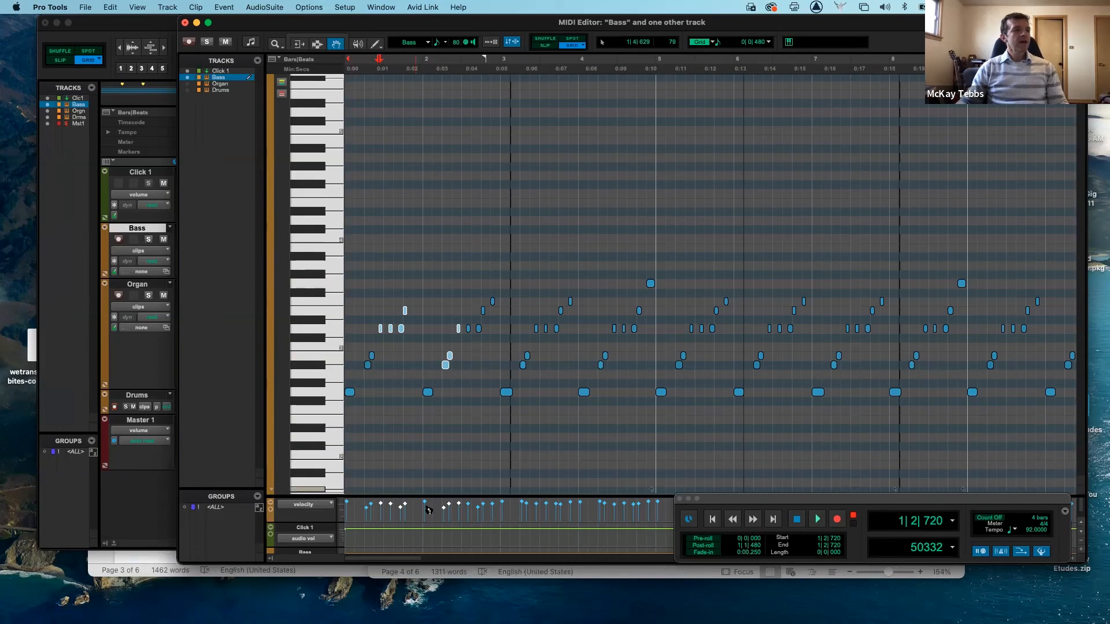
- Move the Transport window clear of the velocity lane, and lower and raise again the velocity of the Bass note at 2|1|000
{"action": "left_click_drag", "start_coordinate": [769, 501], "coordinate": [778, 538]}
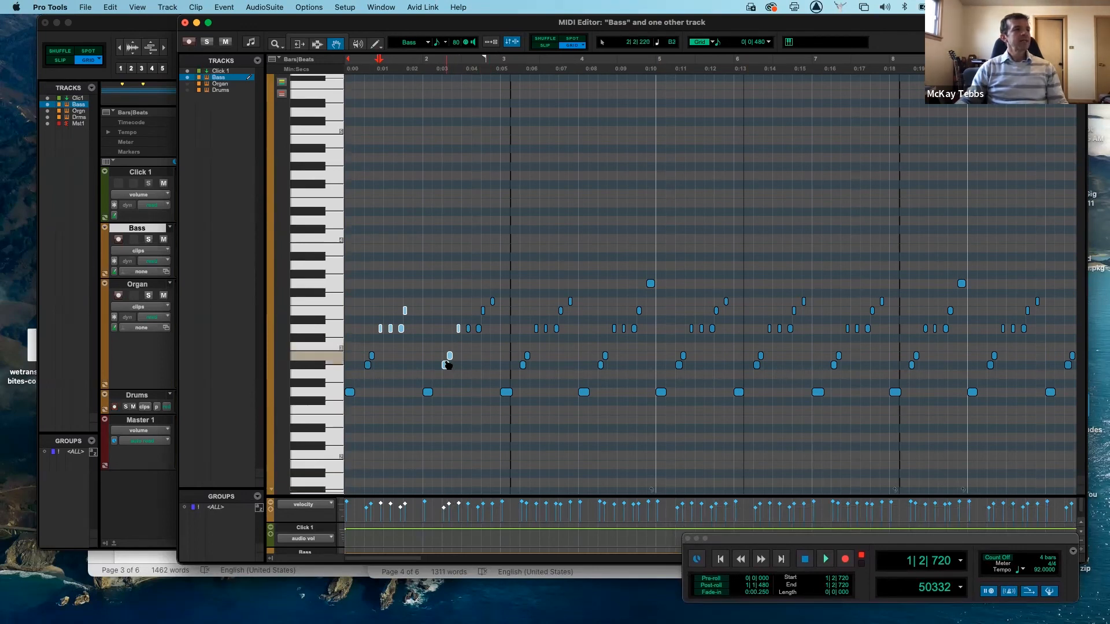
{"action": "left_click", "coordinate": [431, 313]}
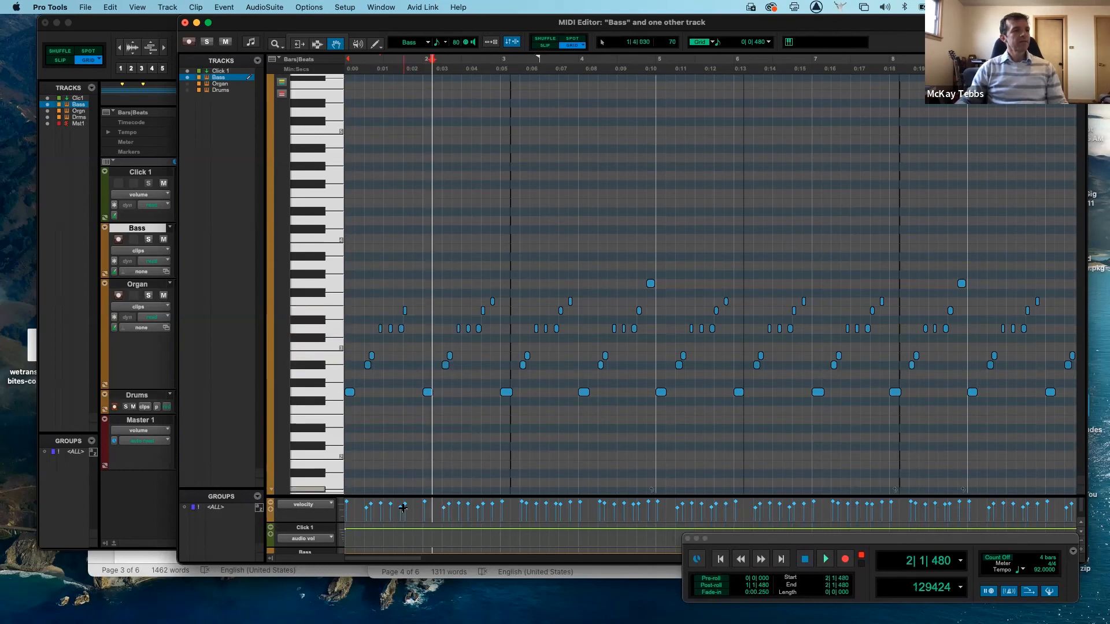
{"action": "left_click_drag", "start_coordinate": [428, 507], "coordinate": [423, 517]}
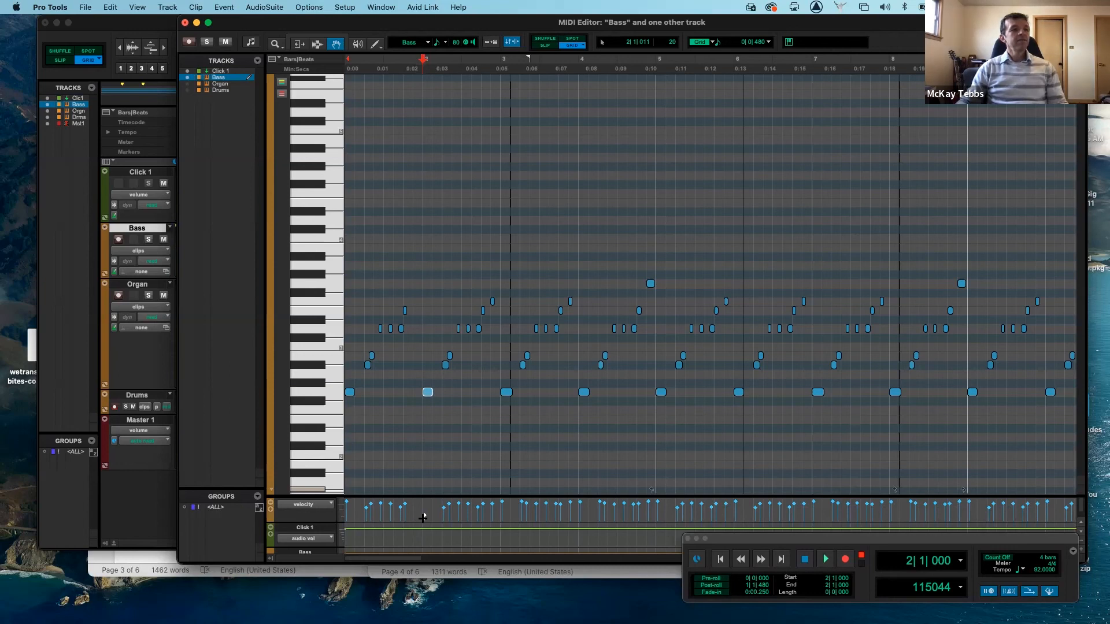
{"action": "left_click_drag", "start_coordinate": [425, 518], "coordinate": [424, 504]}
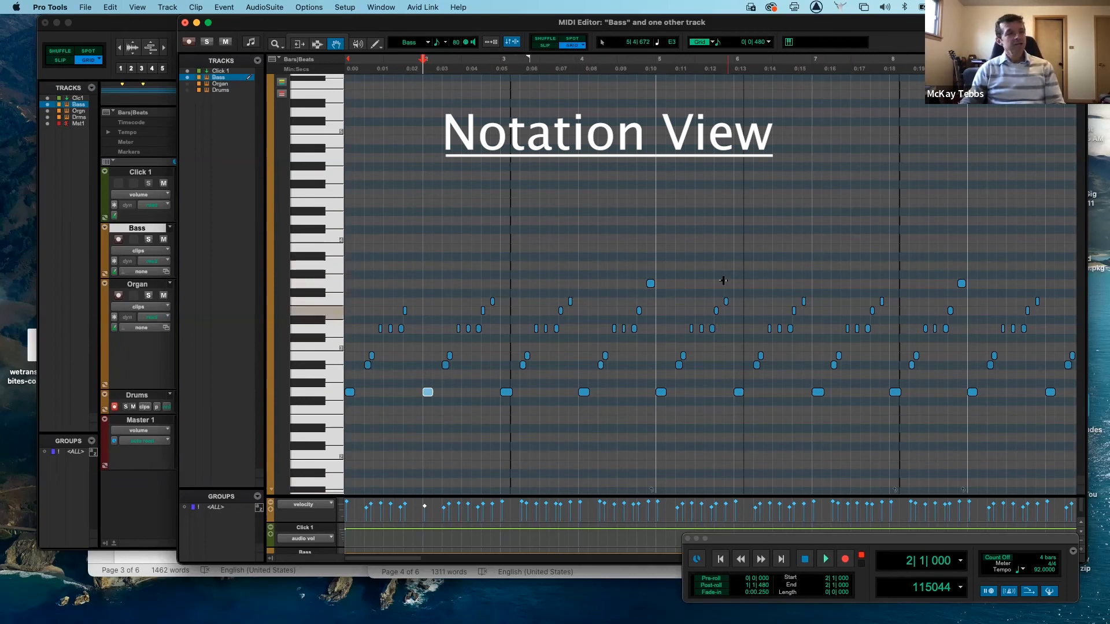
- Show the Organ and Drums tracks as well and switch the MIDI Editor to notation view
{"action": "left_click", "coordinate": [188, 83]}
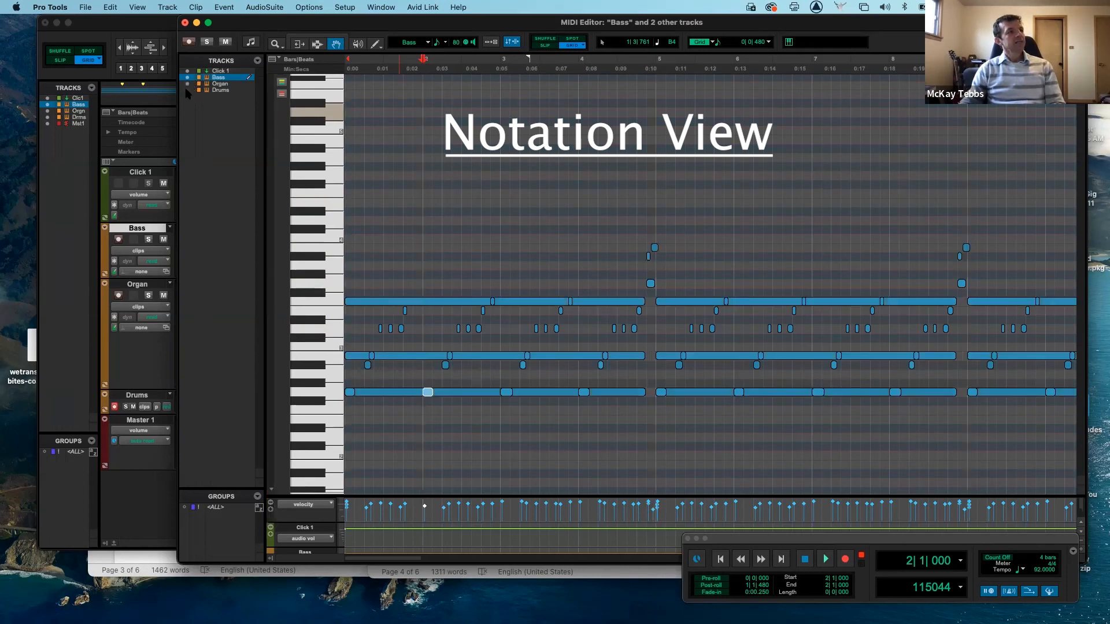
{"action": "left_click", "coordinate": [187, 90]}
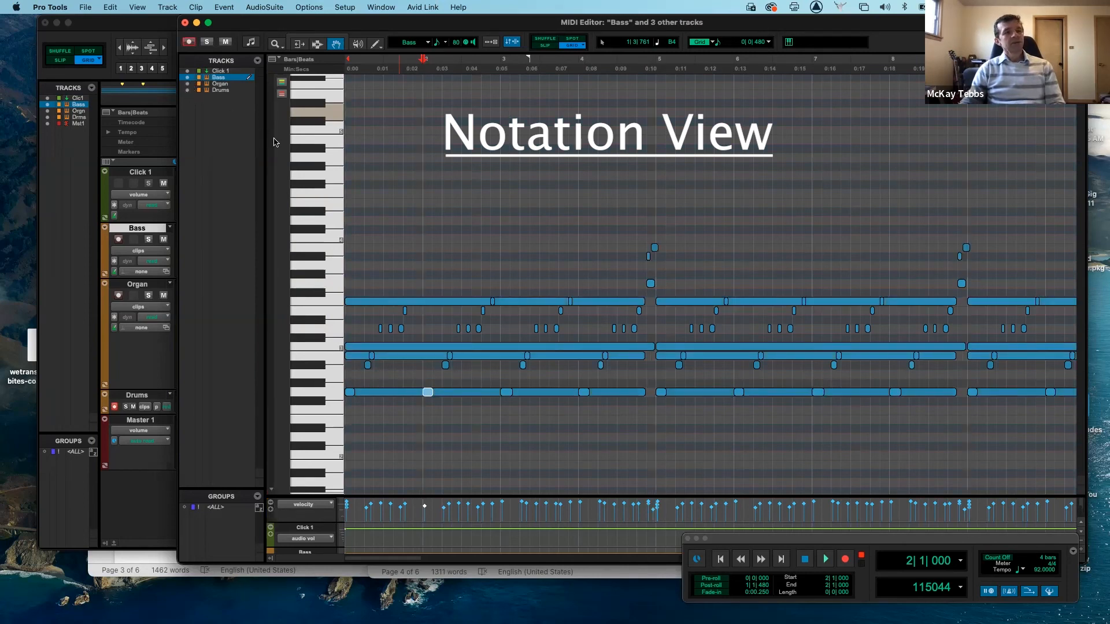
{"action": "left_click_drag", "start_coordinate": [366, 25], "coordinate": [262, 31]}
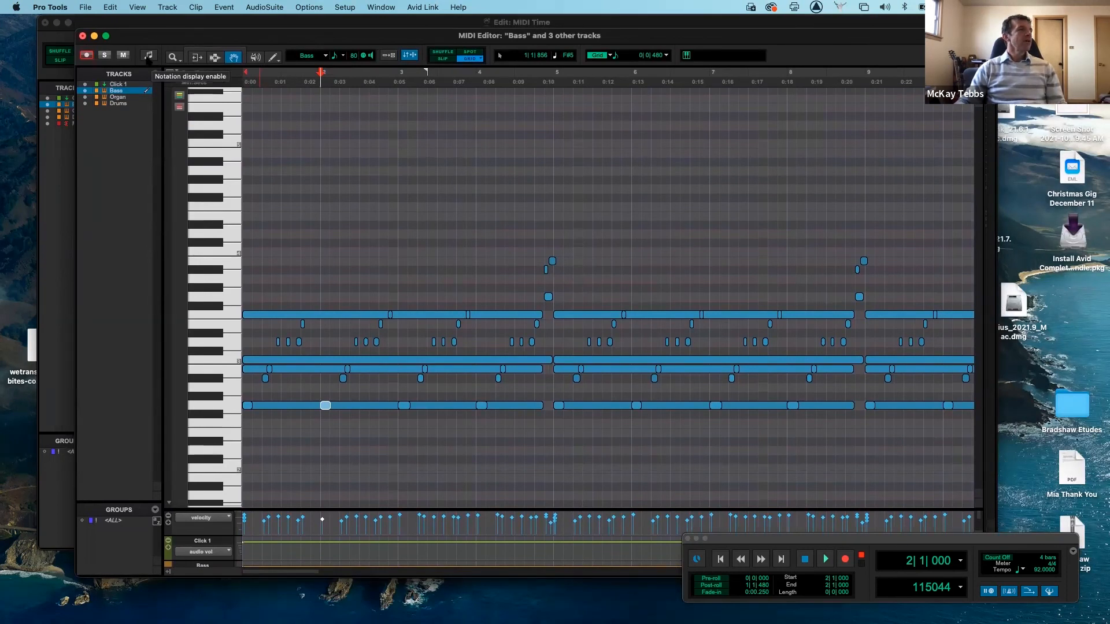
{"action": "left_click", "coordinate": [148, 57]}
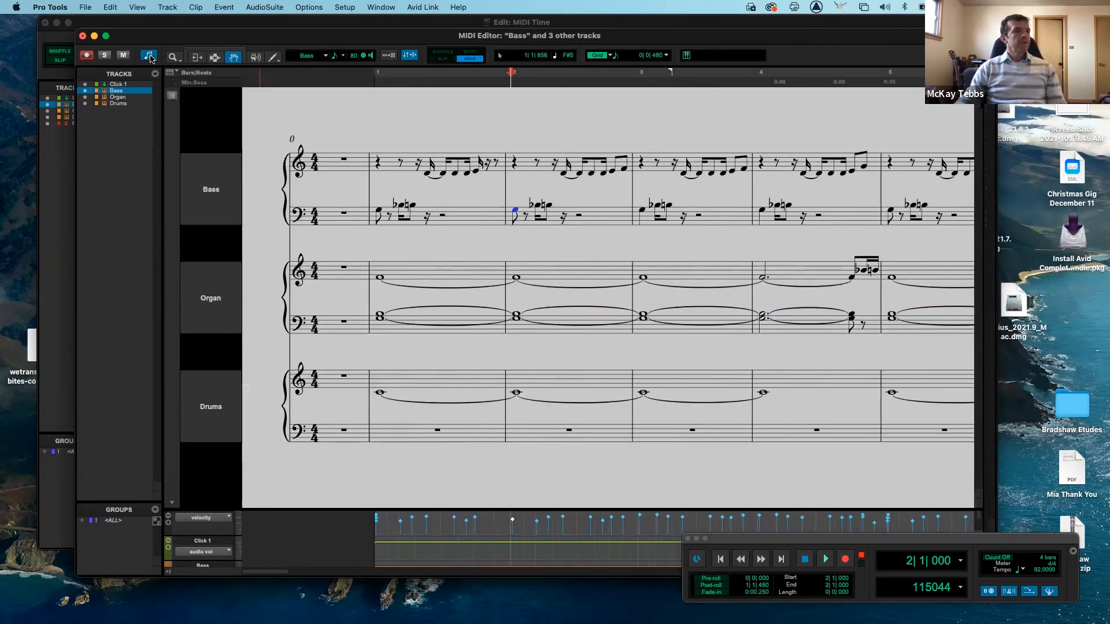
- Look through the Bass, Organ and Drums notation over roughly the first twelve bars
{"action": "scroll", "coordinate": [526, 252], "scroll_direction": "right", "scroll_amount": 10}
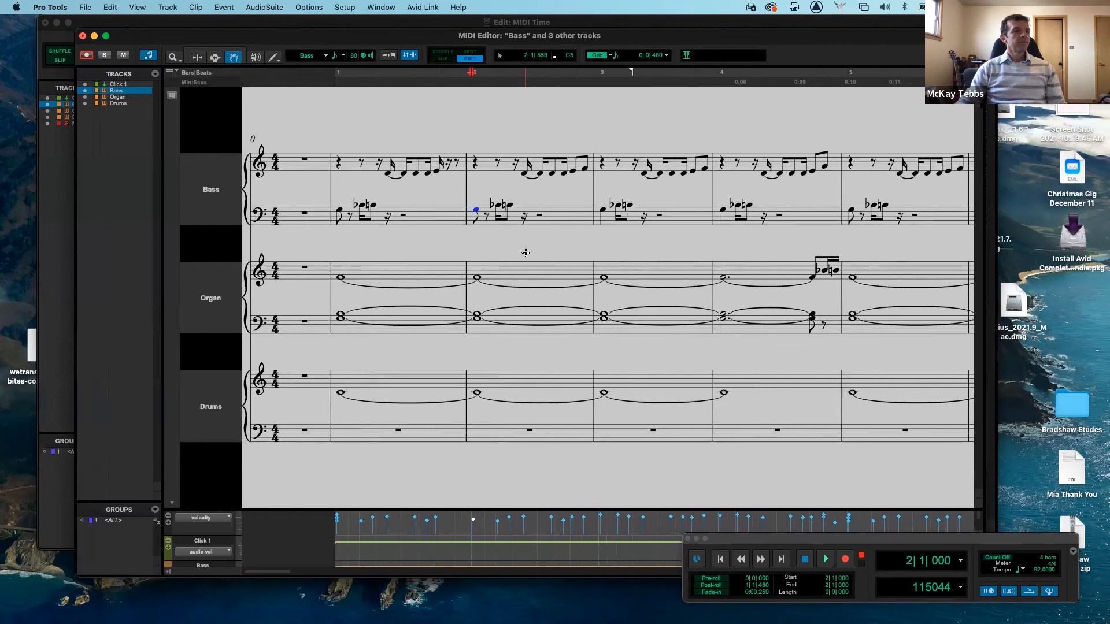
{"action": "scroll", "coordinate": [525, 252], "scroll_direction": "right", "scroll_amount": 15}
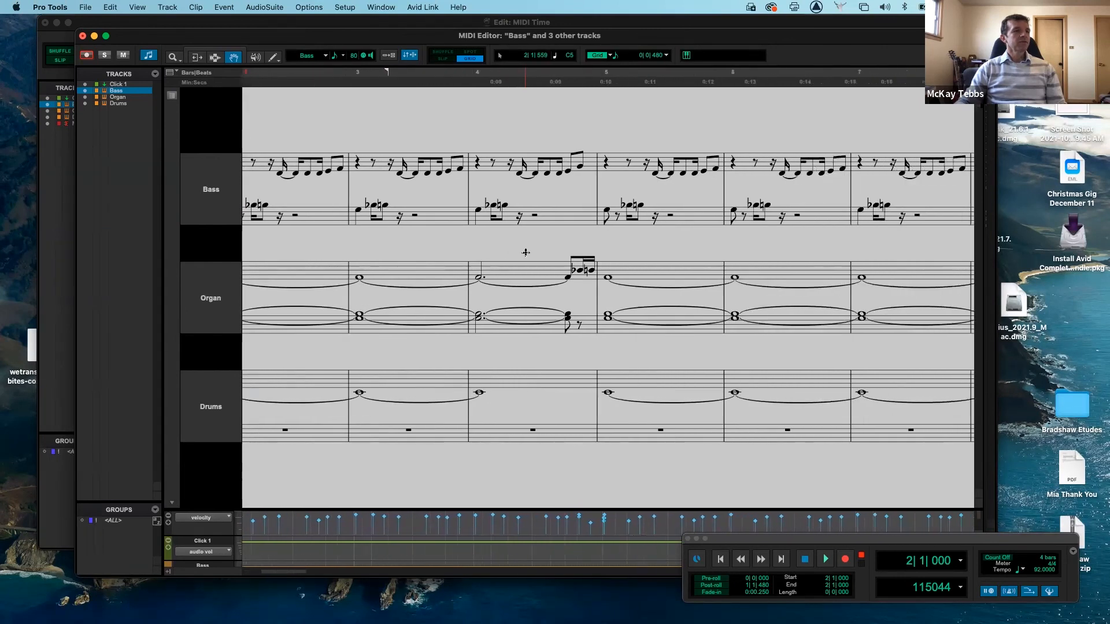
{"action": "scroll", "coordinate": [525, 253], "scroll_direction": "right", "scroll_amount": 10}
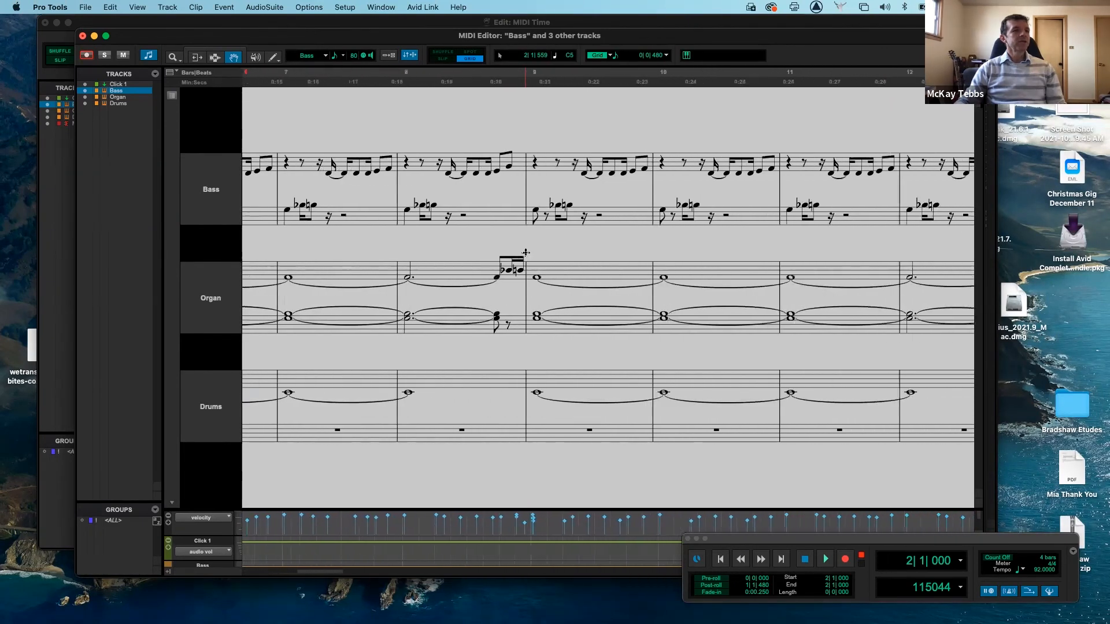
{"action": "scroll", "coordinate": [525, 252], "scroll_direction": "left", "scroll_amount": 20}
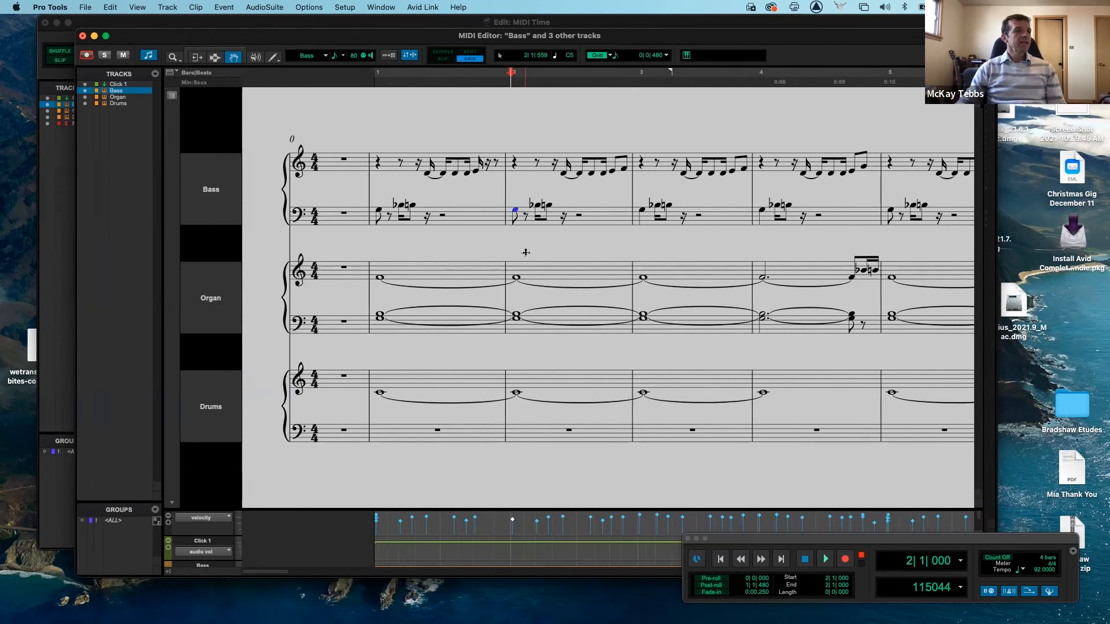
{"action": "scroll", "coordinate": [525, 252], "scroll_direction": "right", "scroll_amount": 15}
{"action": "scroll", "coordinate": [526, 253], "scroll_direction": "left", "scroll_amount": 15}
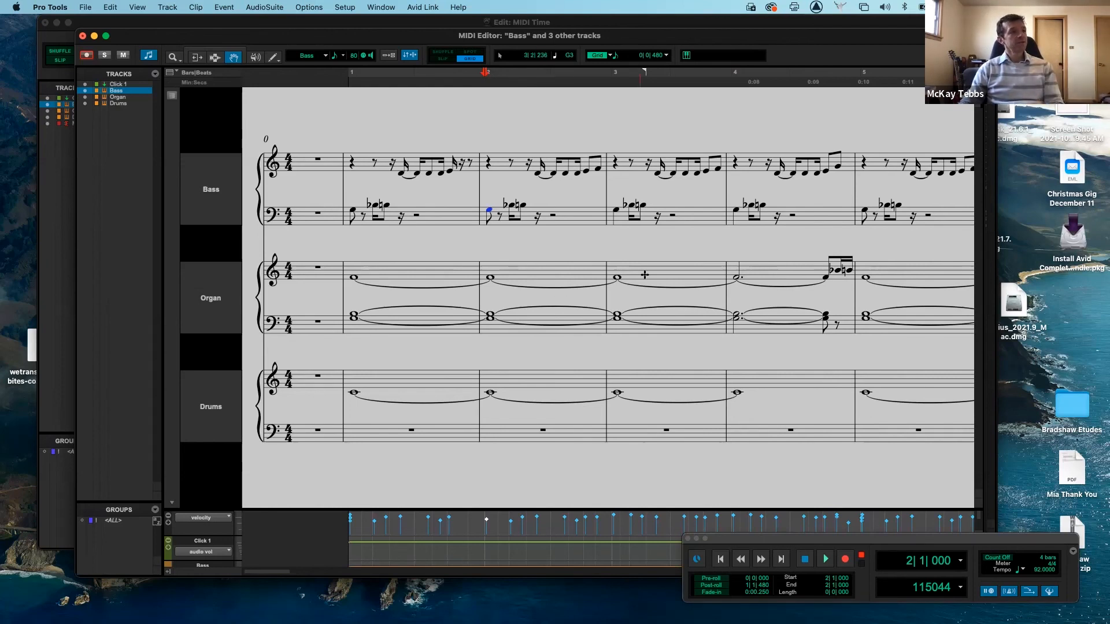
{"action": "scroll", "coordinate": [645, 274], "scroll_direction": "right", "scroll_amount": 10}
{"action": "scroll", "coordinate": [645, 274], "scroll_direction": "right", "scroll_amount": 2}
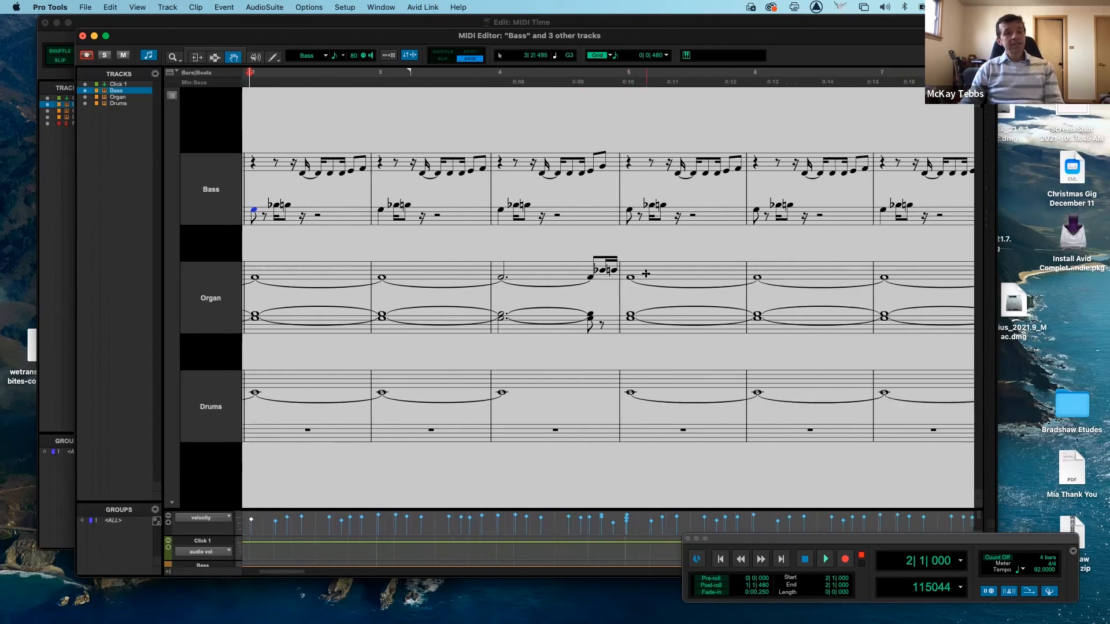
{"action": "scroll", "coordinate": [645, 274], "scroll_direction": "right", "scroll_amount": 1}
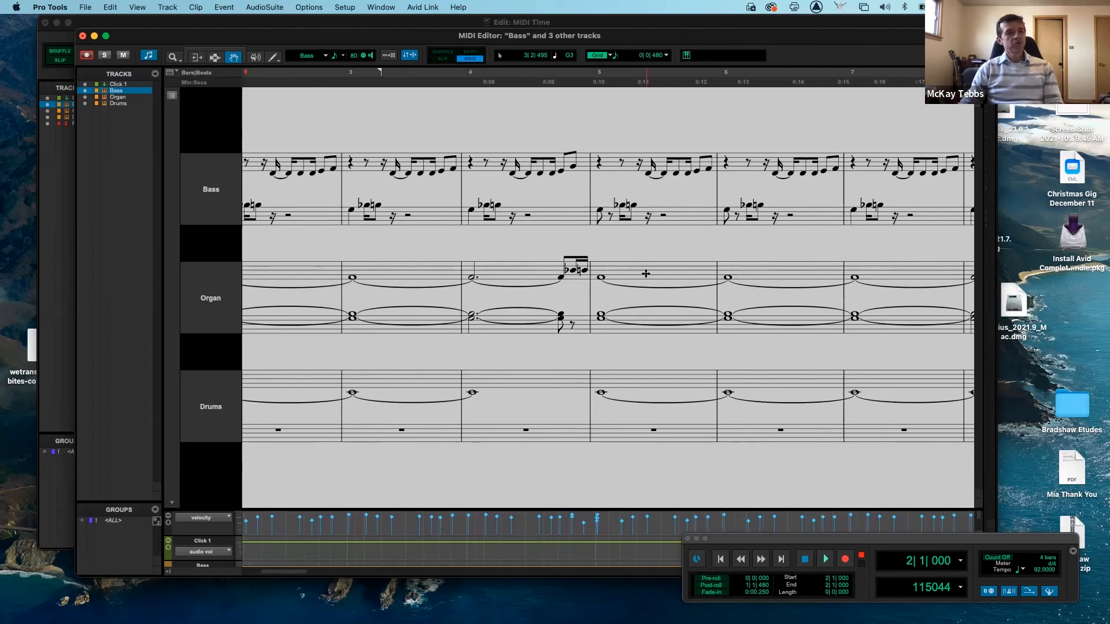
{"action": "scroll", "coordinate": [645, 273], "scroll_direction": "left", "scroll_amount": 8}
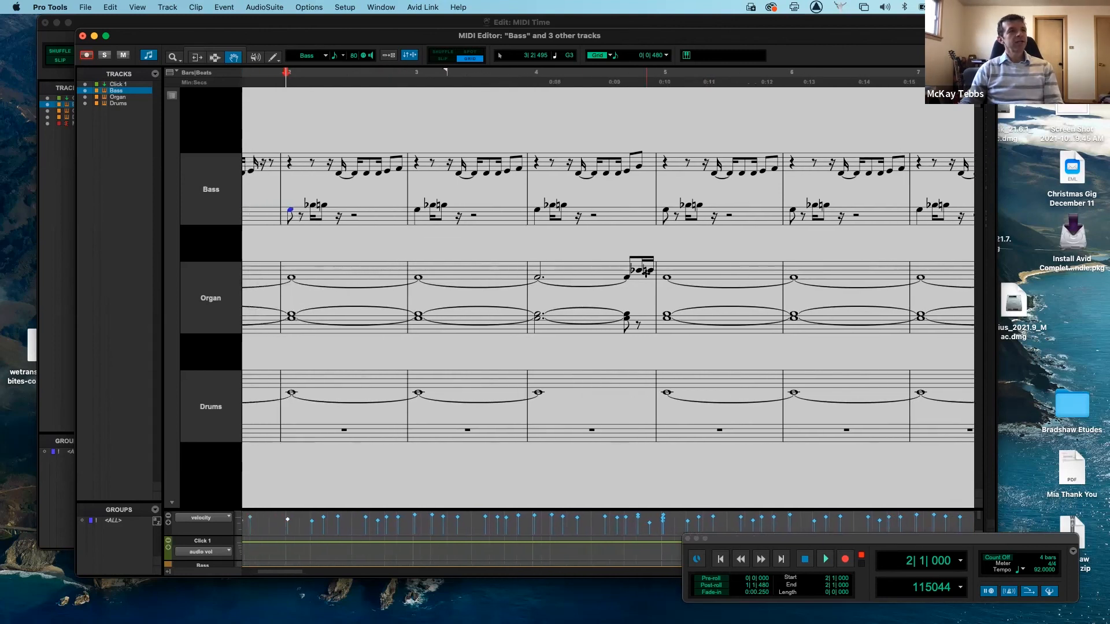
- Compare the piano-roll and notation displays of the tracks, finishing in notation at the start of the score
{"action": "left_click", "coordinate": [149, 56]}
{"action": "left_click", "coordinate": [148, 56]}
{"action": "left_click", "coordinate": [148, 56]}
{"action": "left_click", "coordinate": [149, 56]}
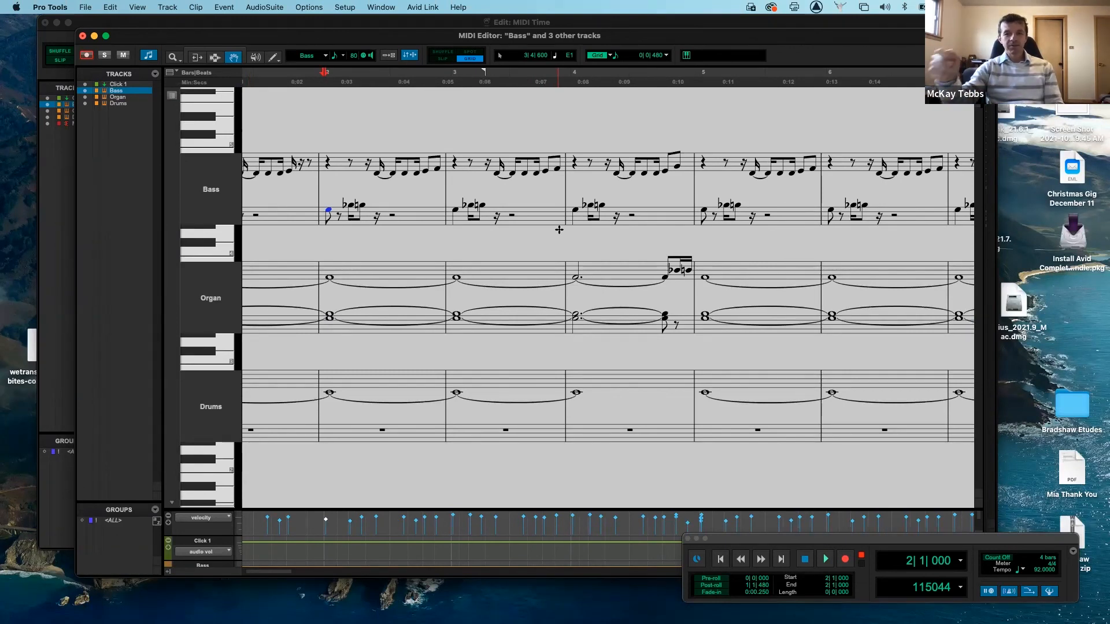
{"action": "scroll", "coordinate": [759, 286], "scroll_direction": "left", "scroll_amount": 5}
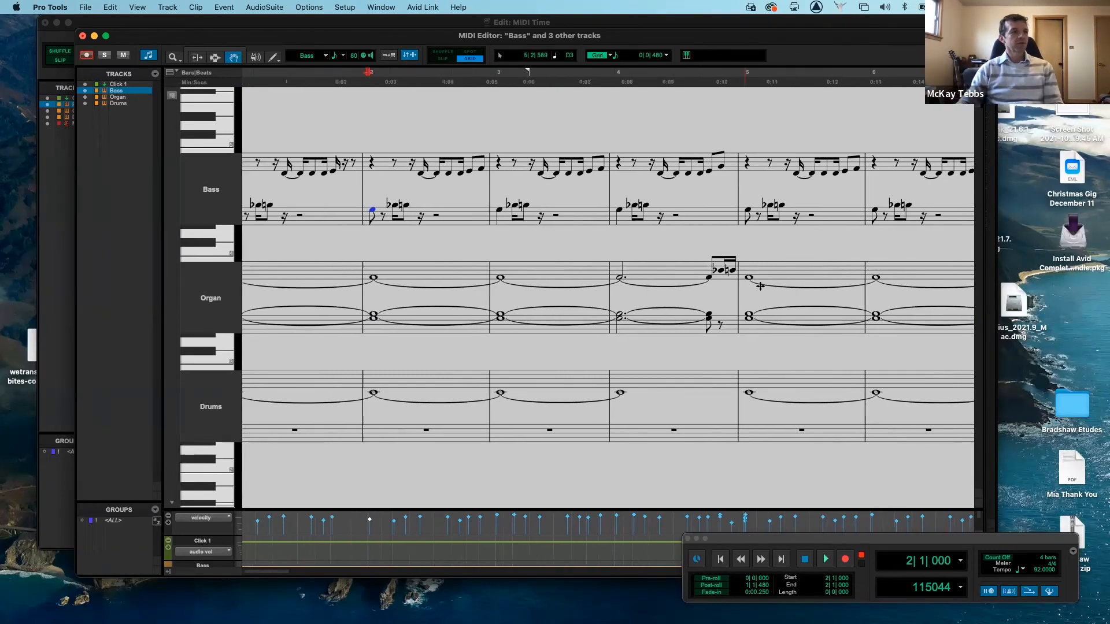
{"action": "scroll", "coordinate": [759, 286], "scroll_direction": "right", "scroll_amount": 1}
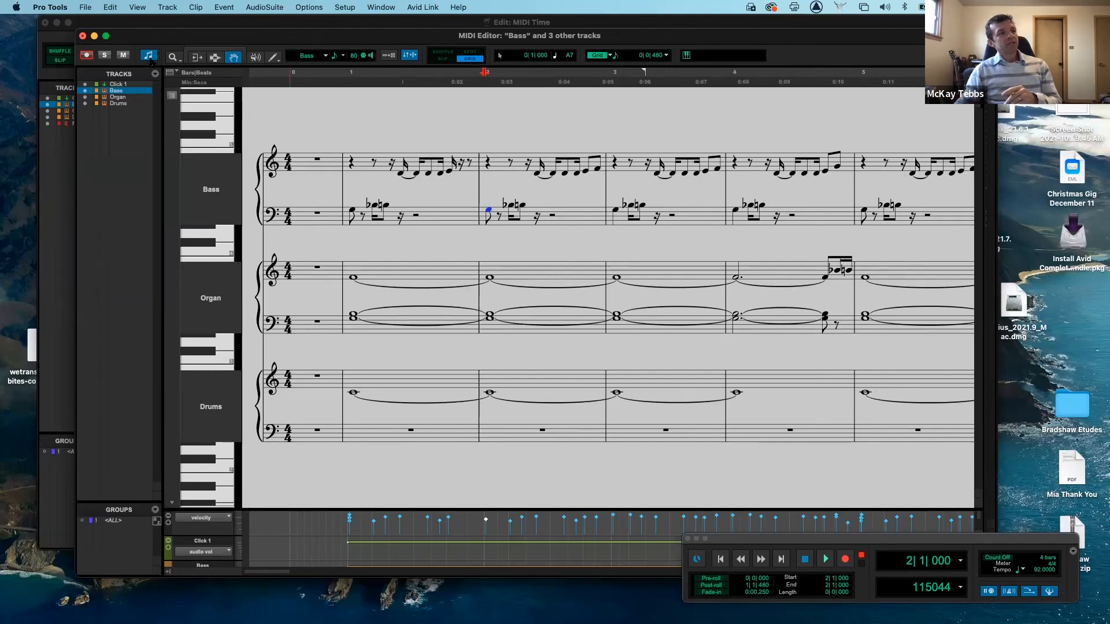
- Switch the MIDI Editor from notation back to the piano-roll display
{"action": "left_click", "coordinate": [149, 56]}
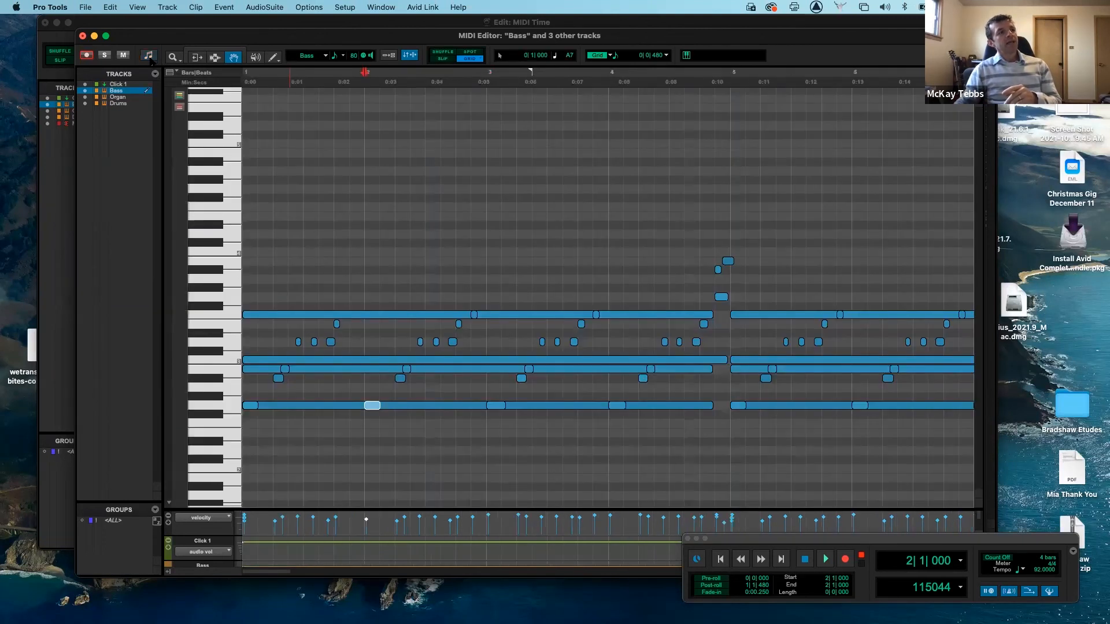
{"action": "left_click", "coordinate": [148, 56]}
{"action": "left_click", "coordinate": [149, 56]}
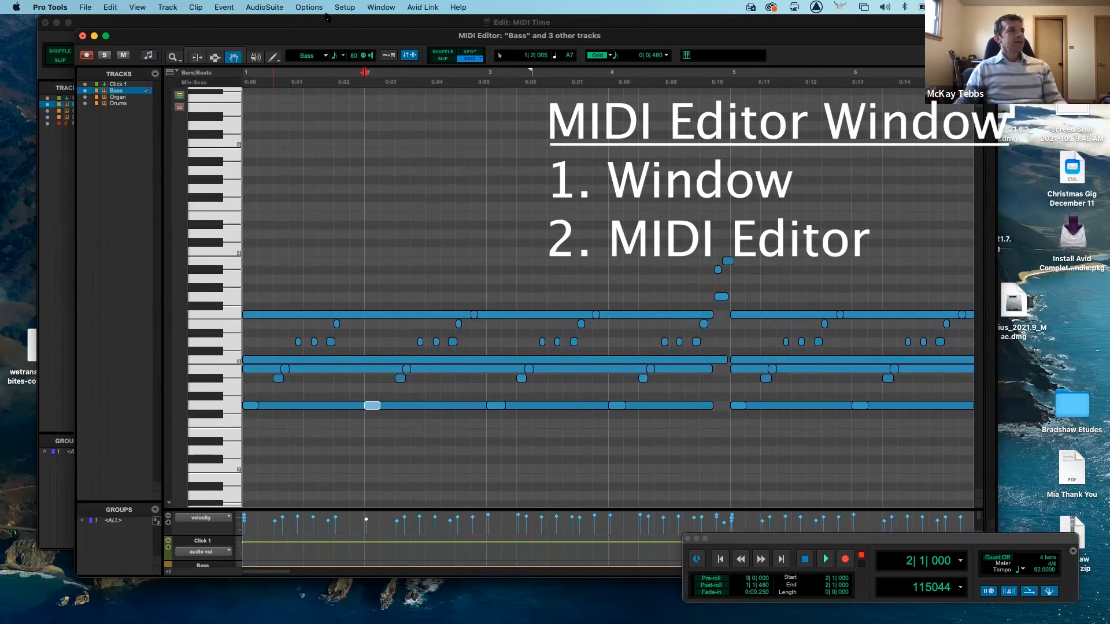
- Switch back and forth between the Edit window and the MIDI Editor, ending with the Bass track open in the MIDI Editor
{"action": "left_click", "coordinate": [383, 8]}
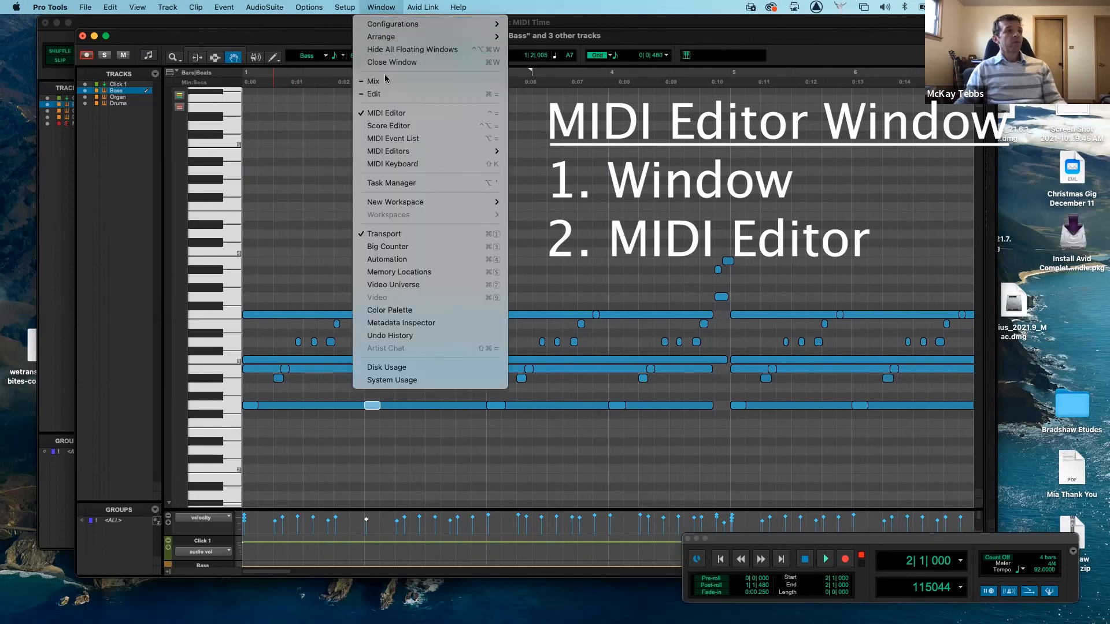
{"action": "left_click", "coordinate": [708, 32]}
{"action": "key", "text": "ctrl+equal"}
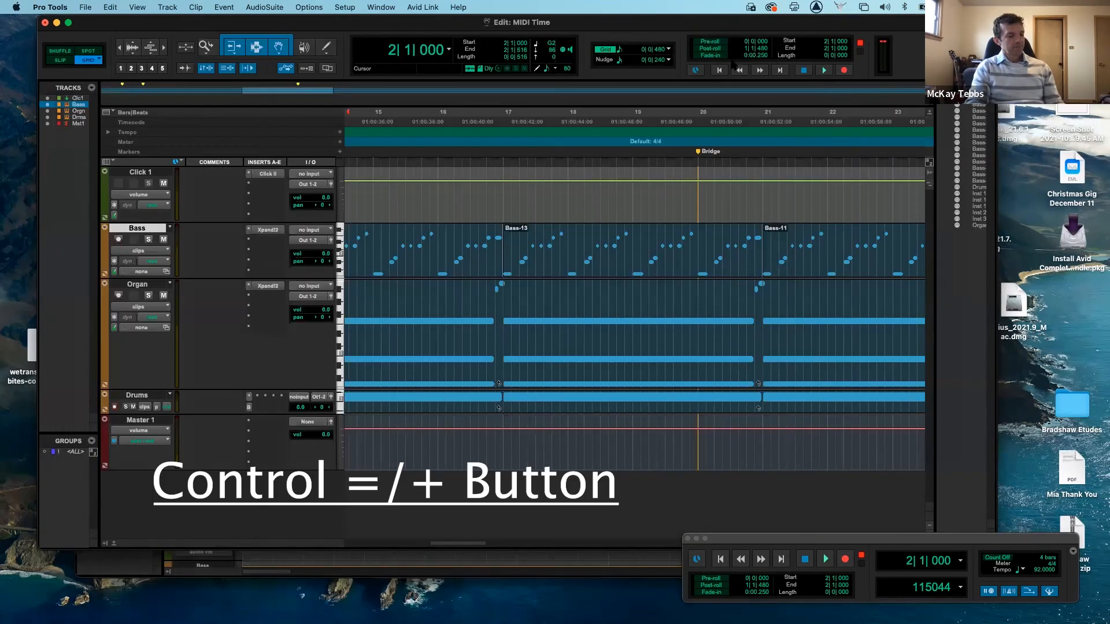
{"action": "key", "text": "ctrl+equal"}
{"action": "key", "text": "ctrl+equal"}
{"action": "key", "text": "ctrl+equal"}
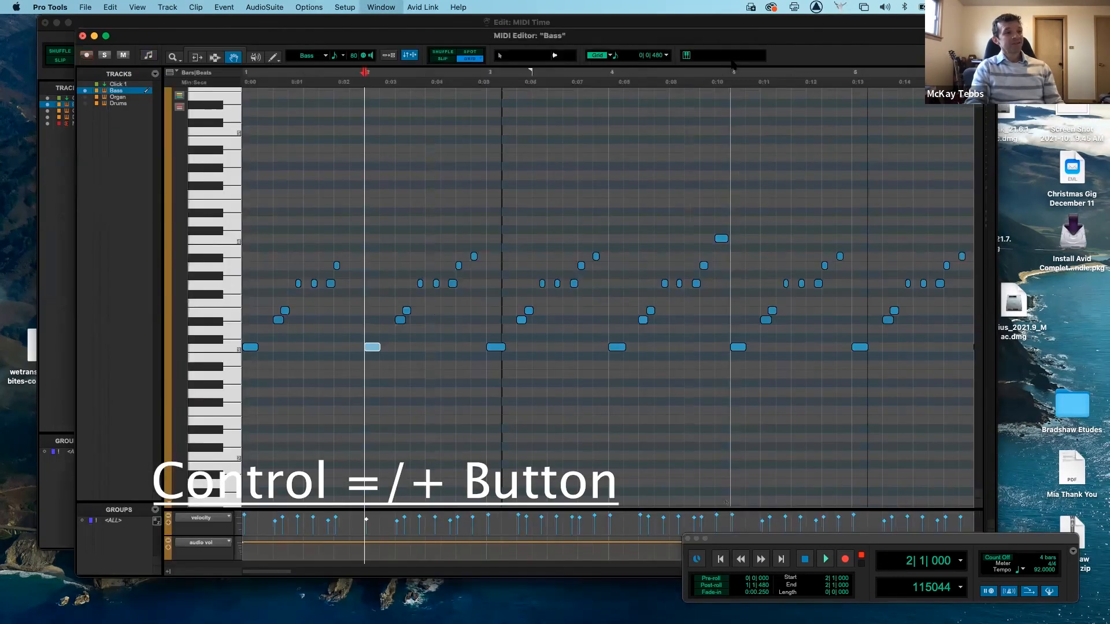
{"action": "key", "text": "ctrl+equal"}
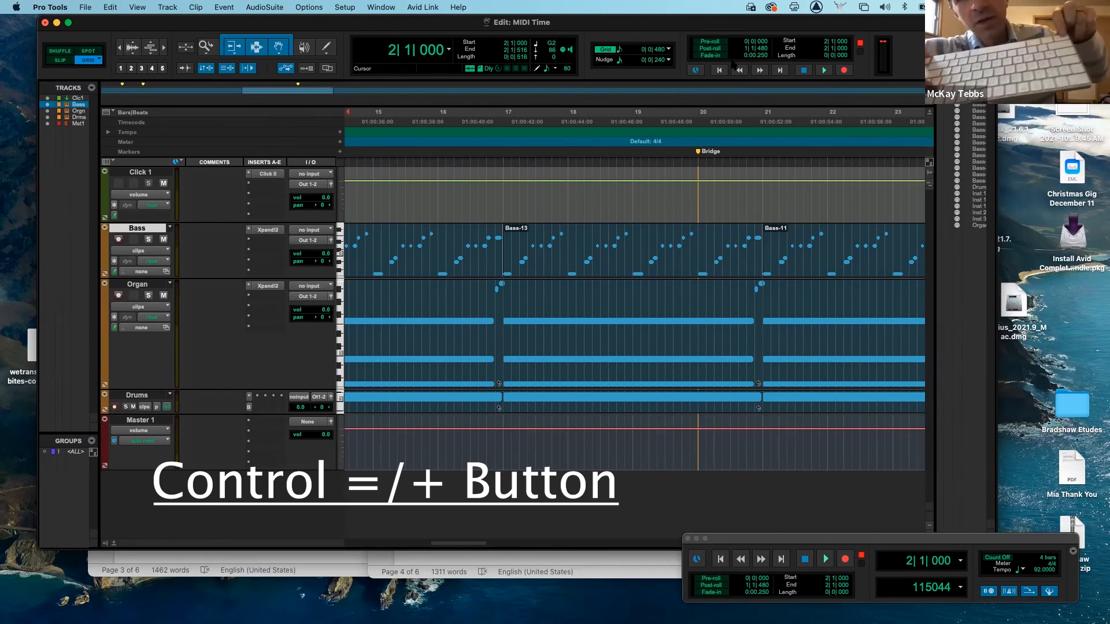
{"action": "key", "text": "ctrl+equal"}
{"action": "key", "text": "ctrl+equal"}
{"action": "key", "text": "ctrl+equal"}
{"action": "key", "text": "ctrl+equal"}
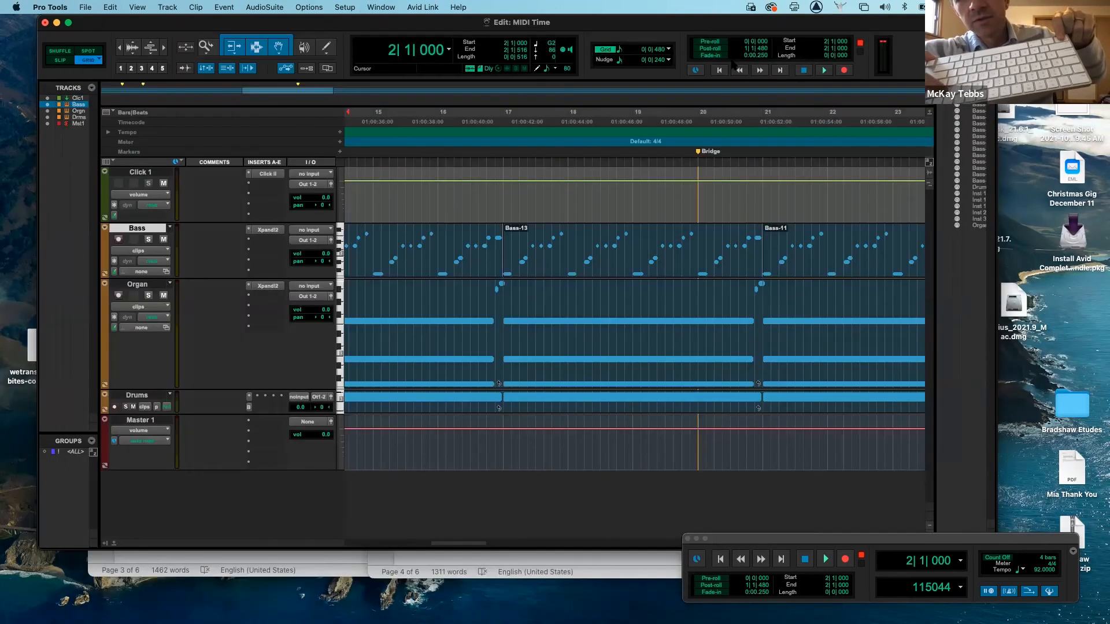
{"action": "key", "text": "ctrl+equal"}
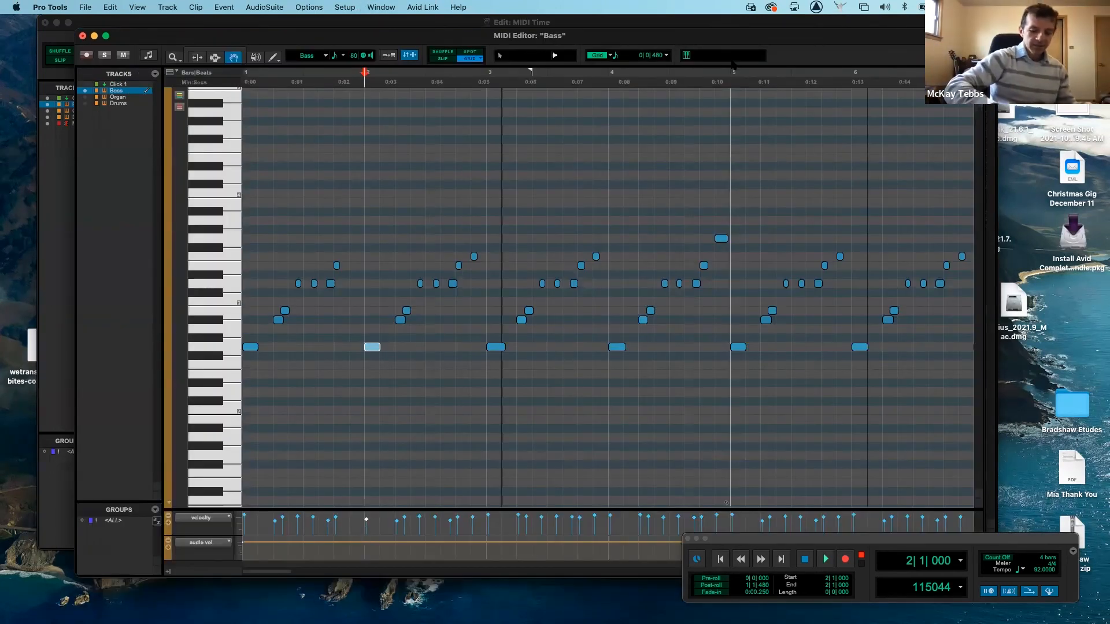